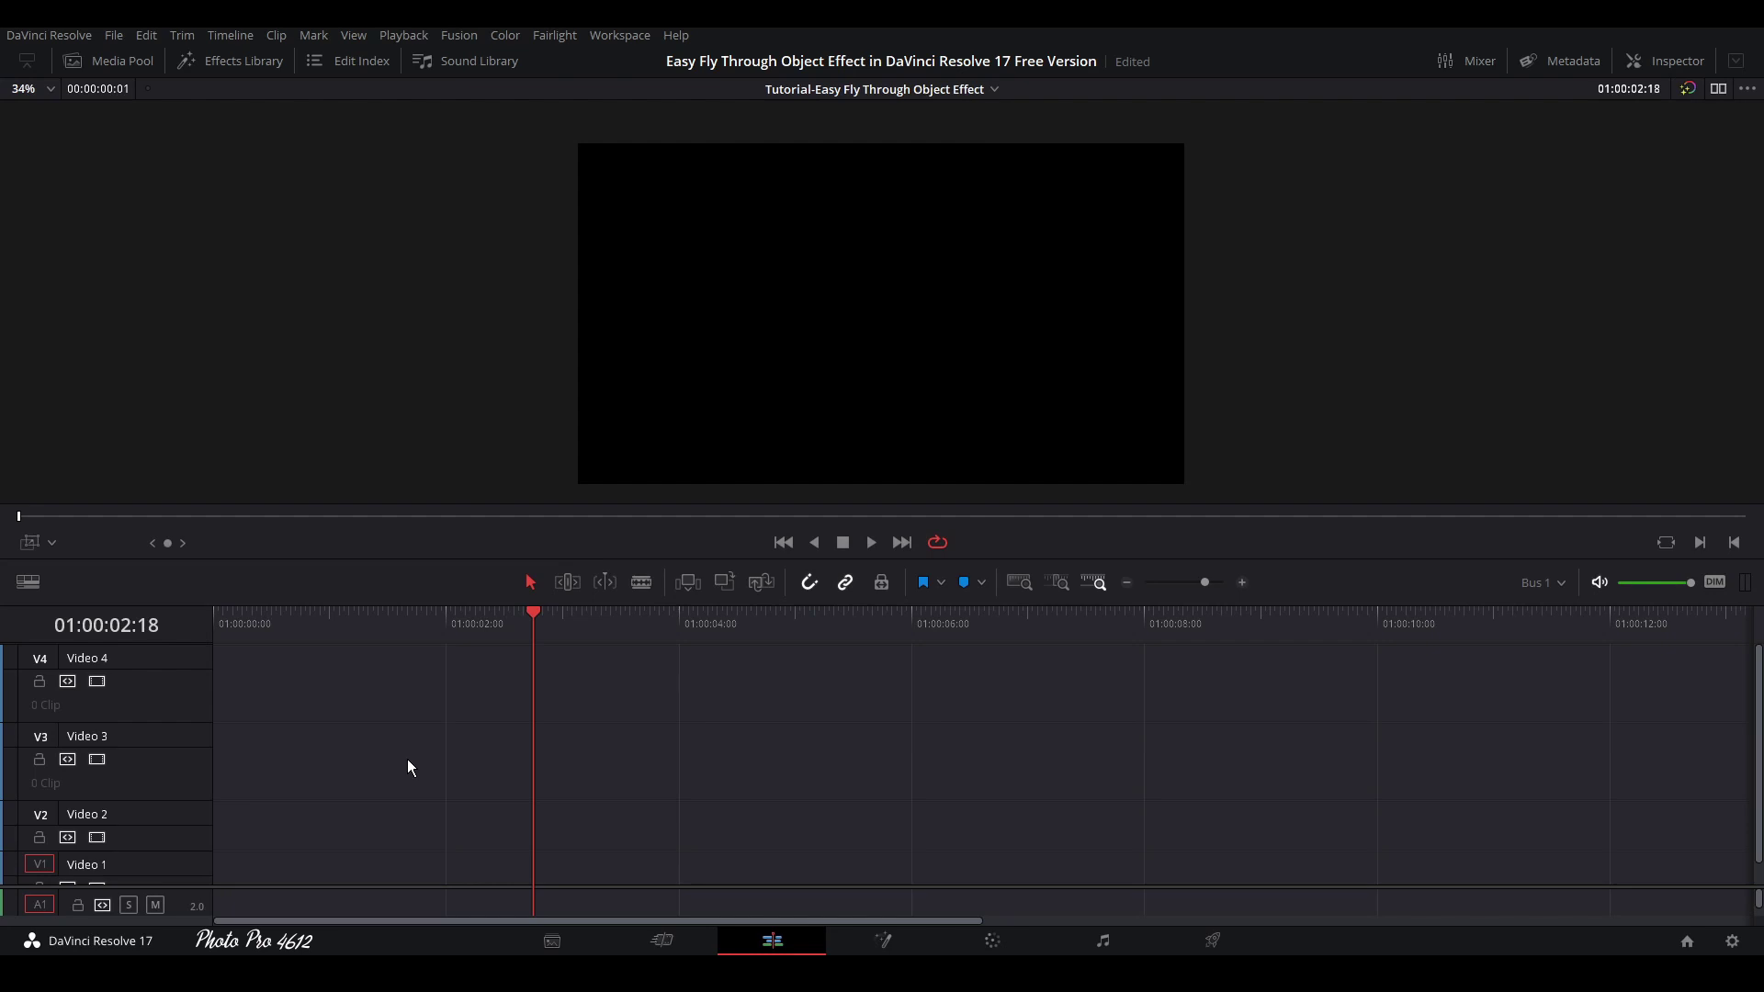
# - Place MVI_2120.MP4 from the Media Pool on track Video 2 and MVI_9044.MOV on track Video 1
pyautogui.click(92, 59)
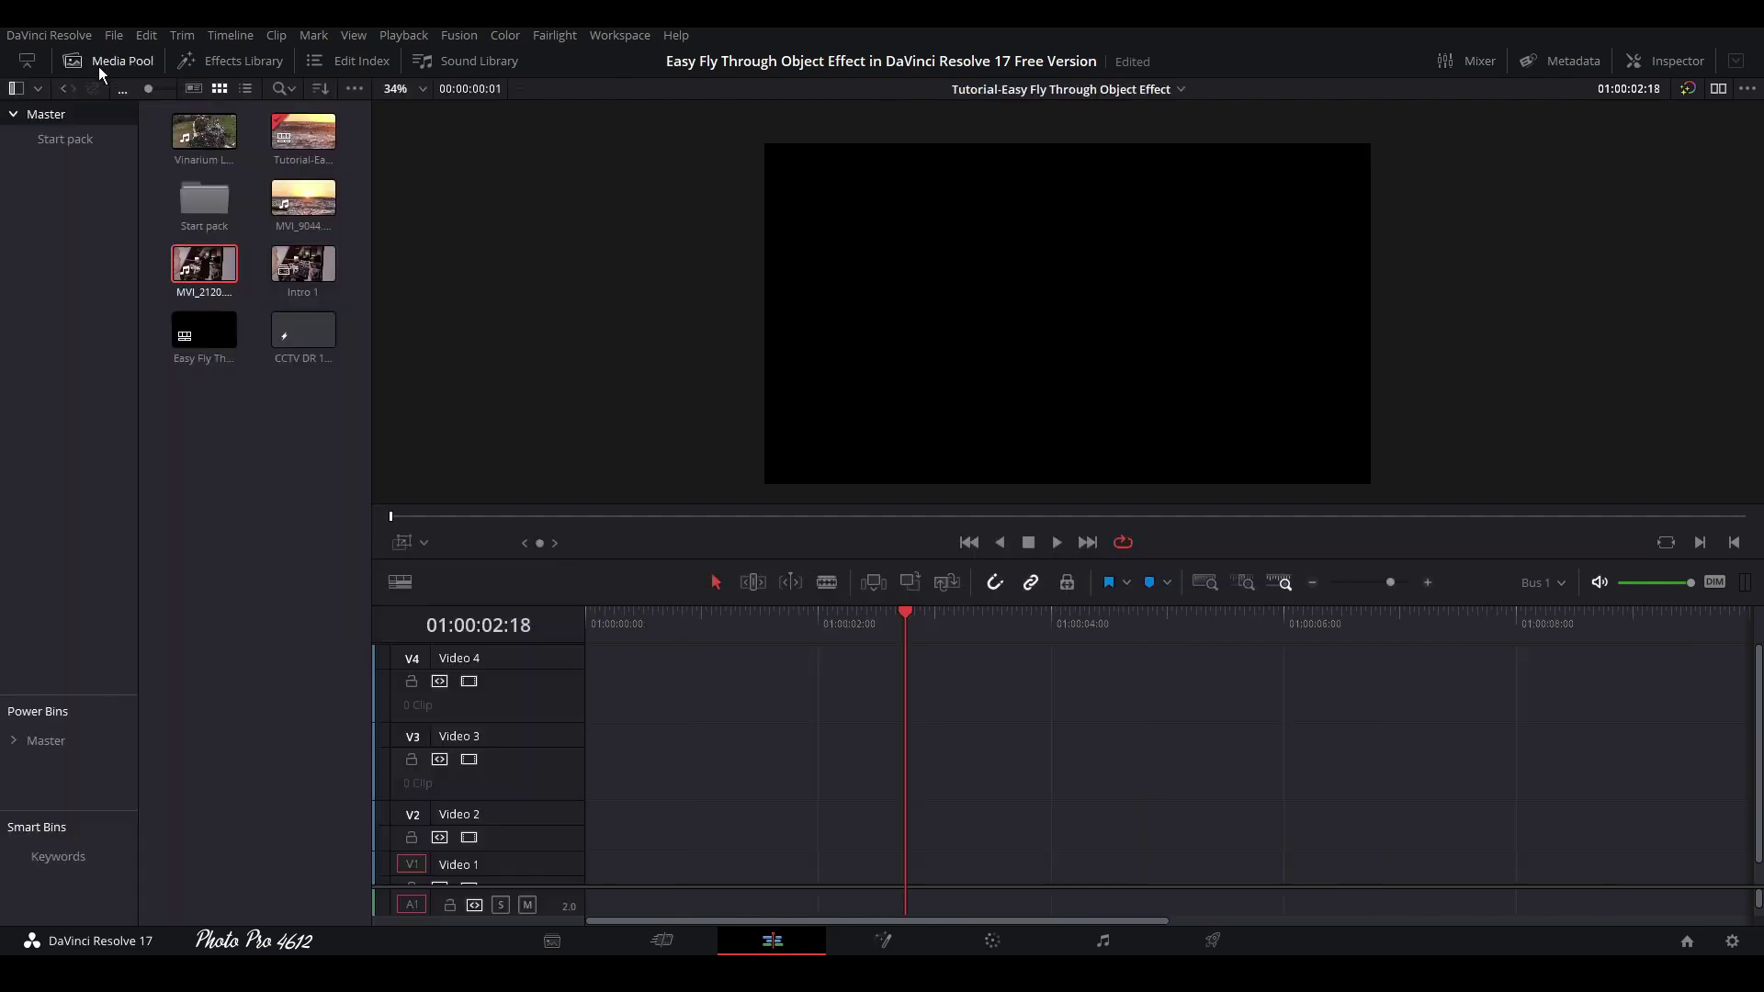
pyautogui.doubleClick(198, 274)
pyautogui.moveTo(1049, 485)
pyautogui.moveTo(1050, 485); pyautogui.dragTo(590, 839)
pyautogui.scroll(-1, 649, 723)
pyautogui.doubleClick(302, 204)
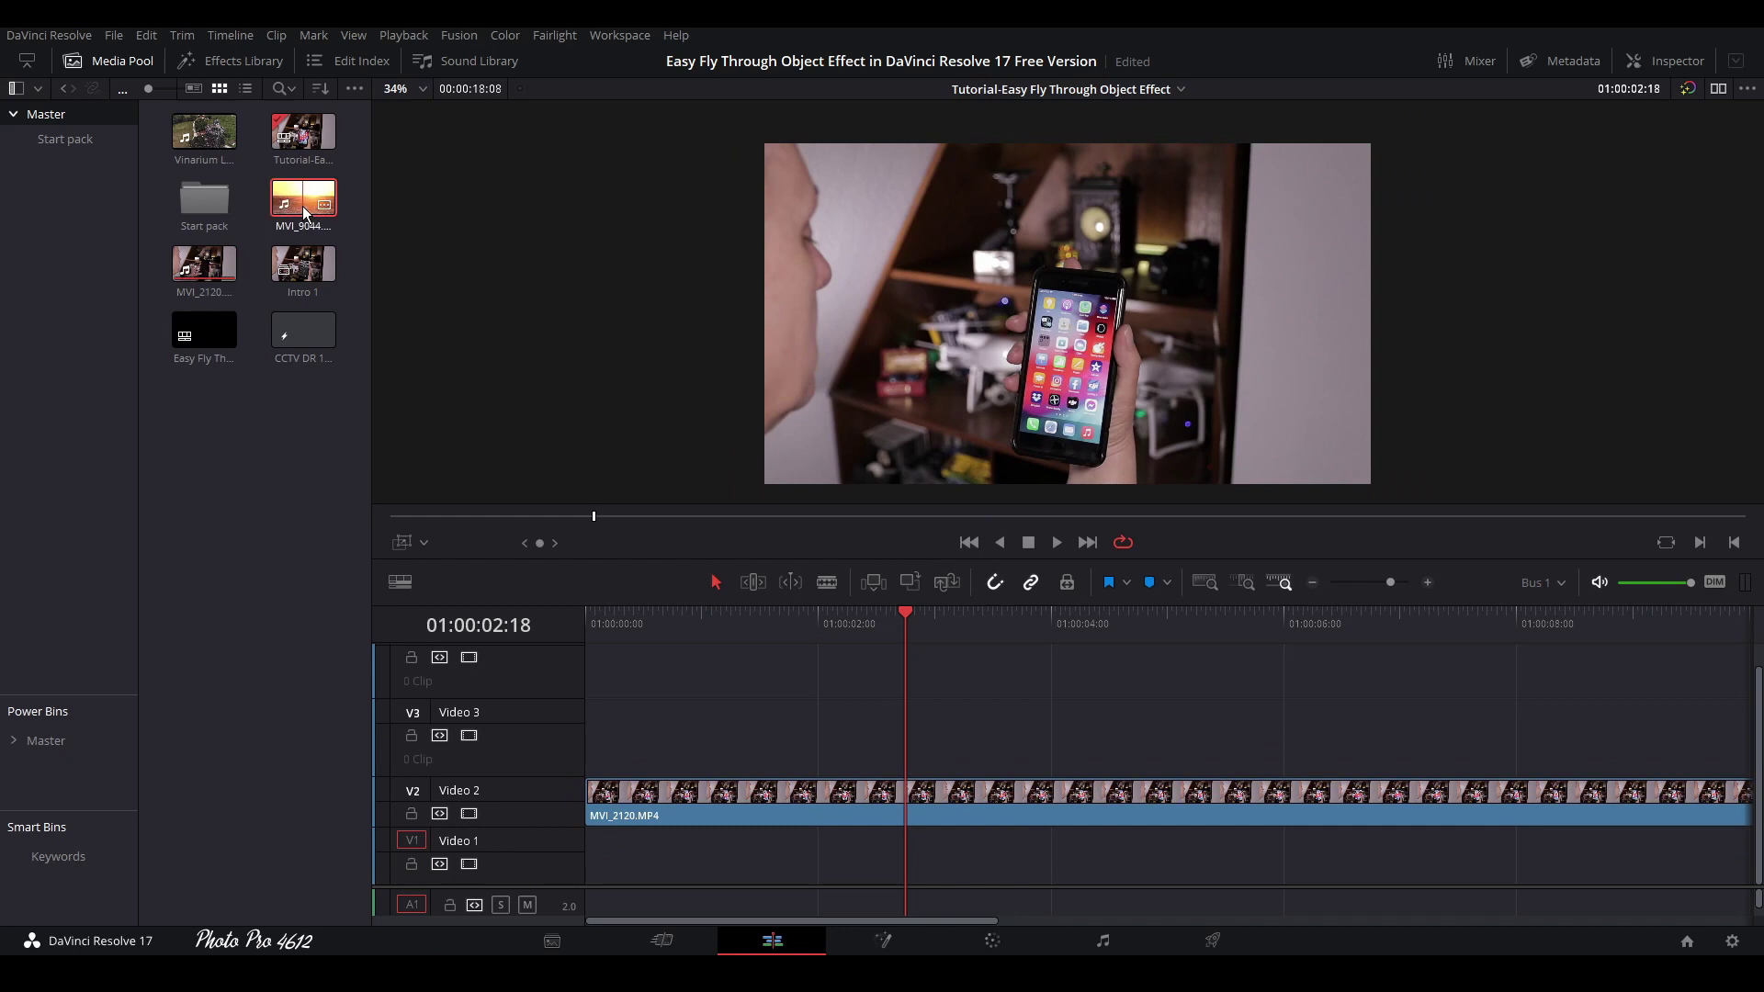
pyautogui.moveTo(1033, 482); pyautogui.dragTo(1057, 834)
# - Change the duration of the ocean clip MVI_9044.MOV on Video 1 to 5 seconds
pyautogui.click(882, 871)
pyautogui.hotkey('ctrl', 'd')
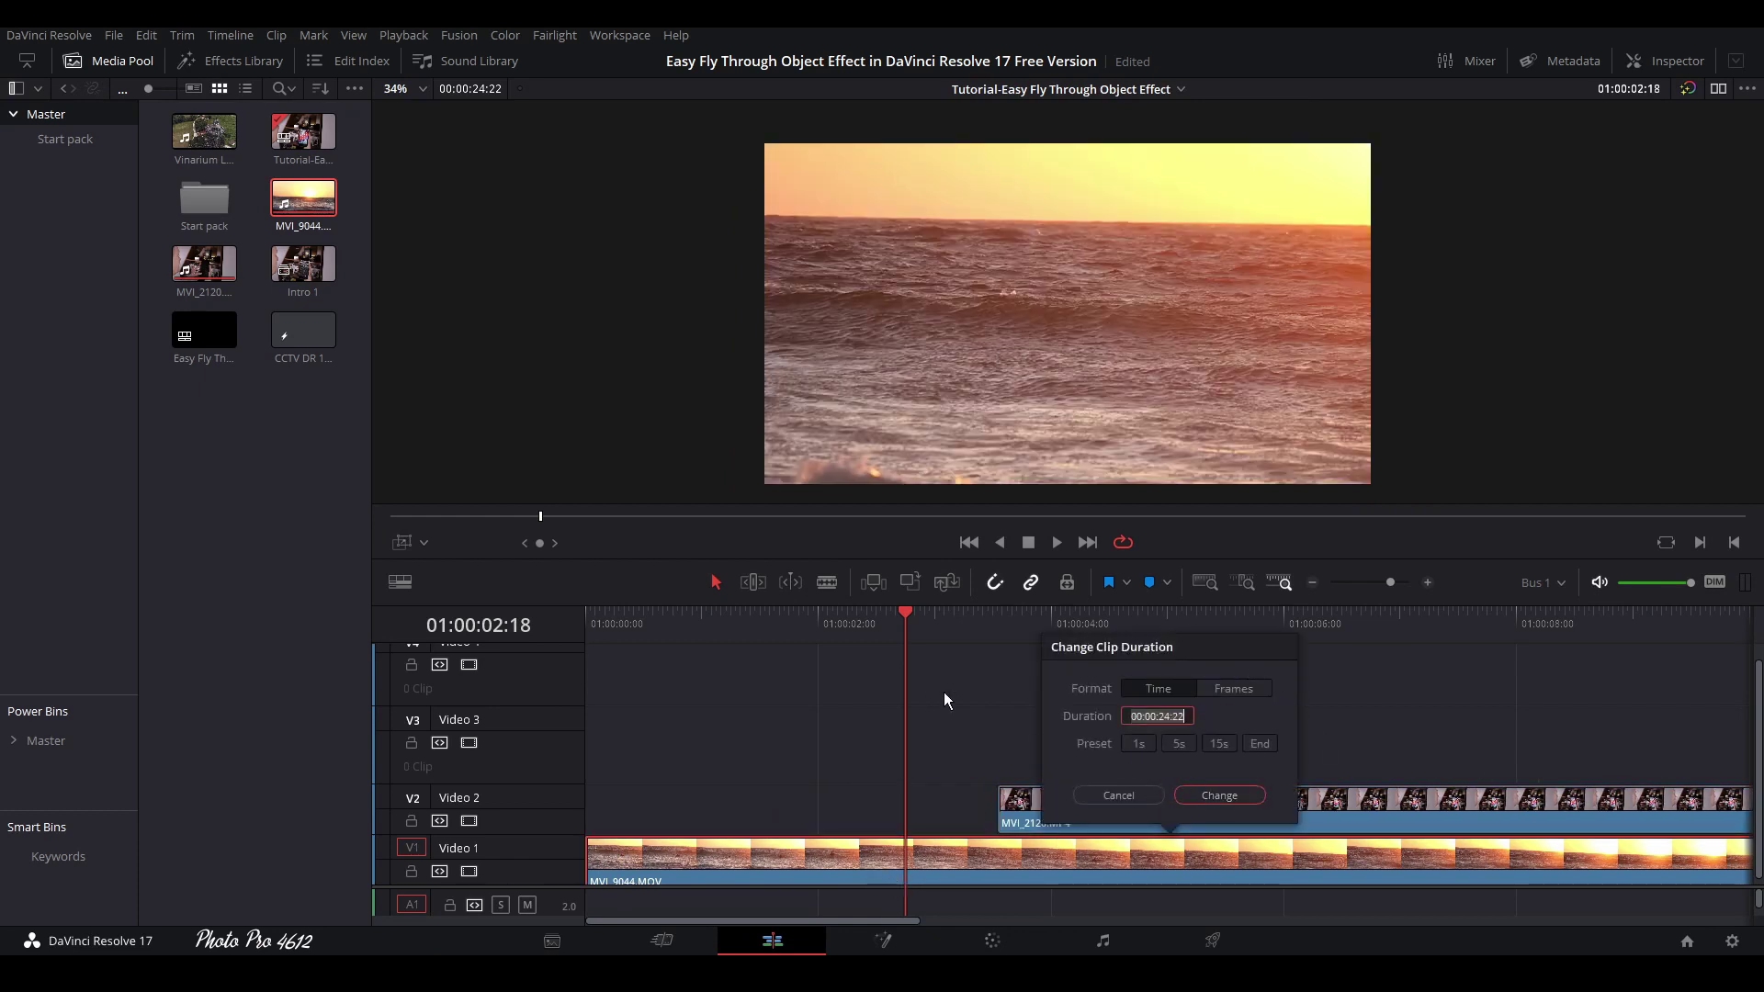
pyautogui.click(1219, 802)
# - Shift the phone clip MVI_2120.MP4 earlier over the ocean clip and change its duration to 5 seconds
pyautogui.click(1072, 799)
pyautogui.moveTo(1199, 796); pyautogui.dragTo(874, 814)
pyautogui.hotkey('ctrl', 'd')
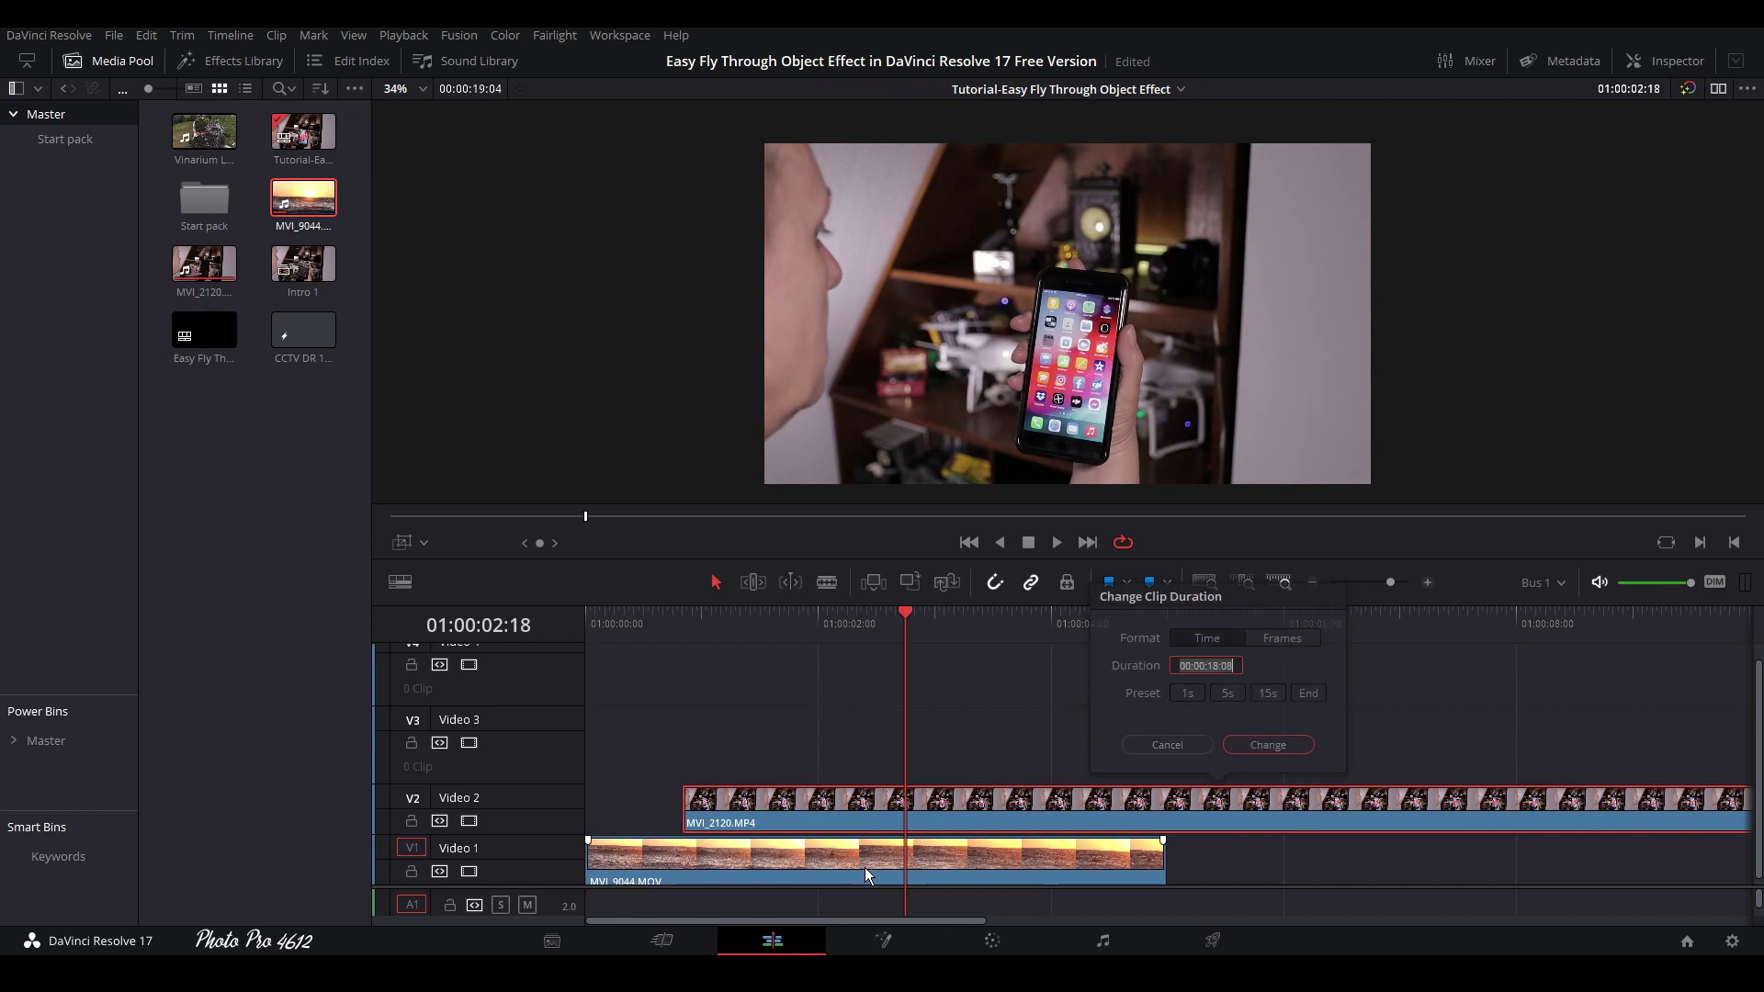
pyautogui.click(1225, 693)
pyautogui.click(1259, 746)
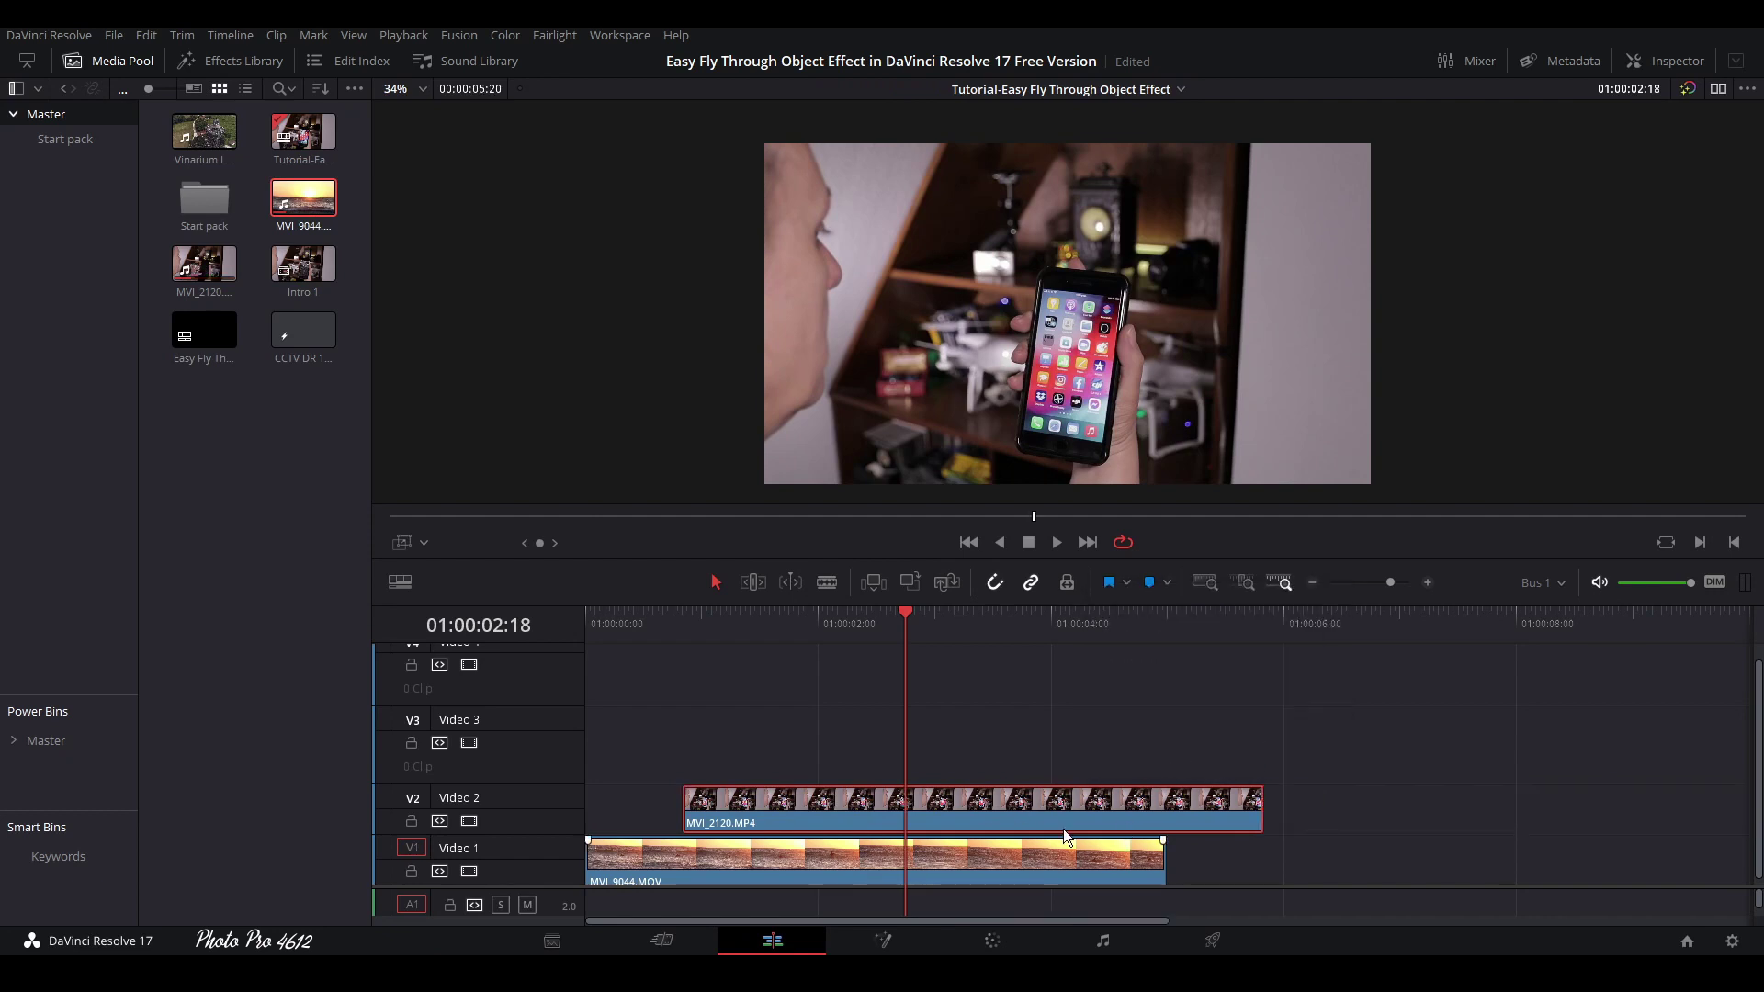
# - Hide the Media Pool and open the Inspector for the ocean clip
pyautogui.click(644, 855)
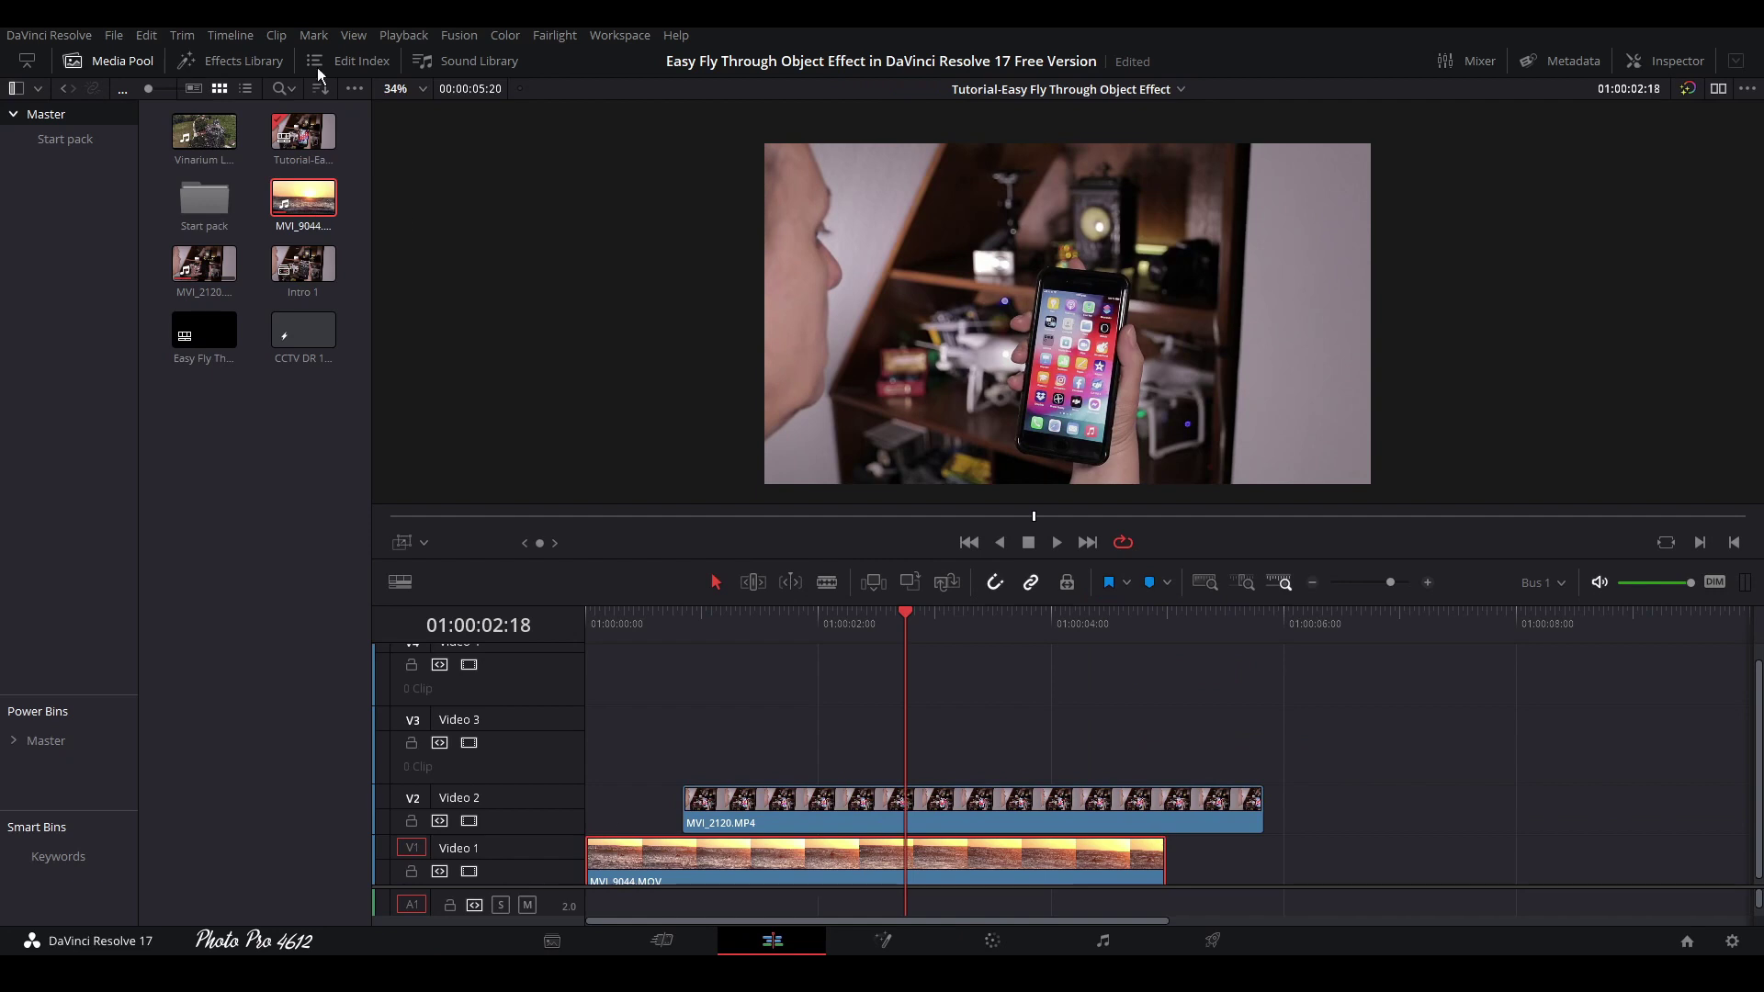
pyautogui.click(118, 61)
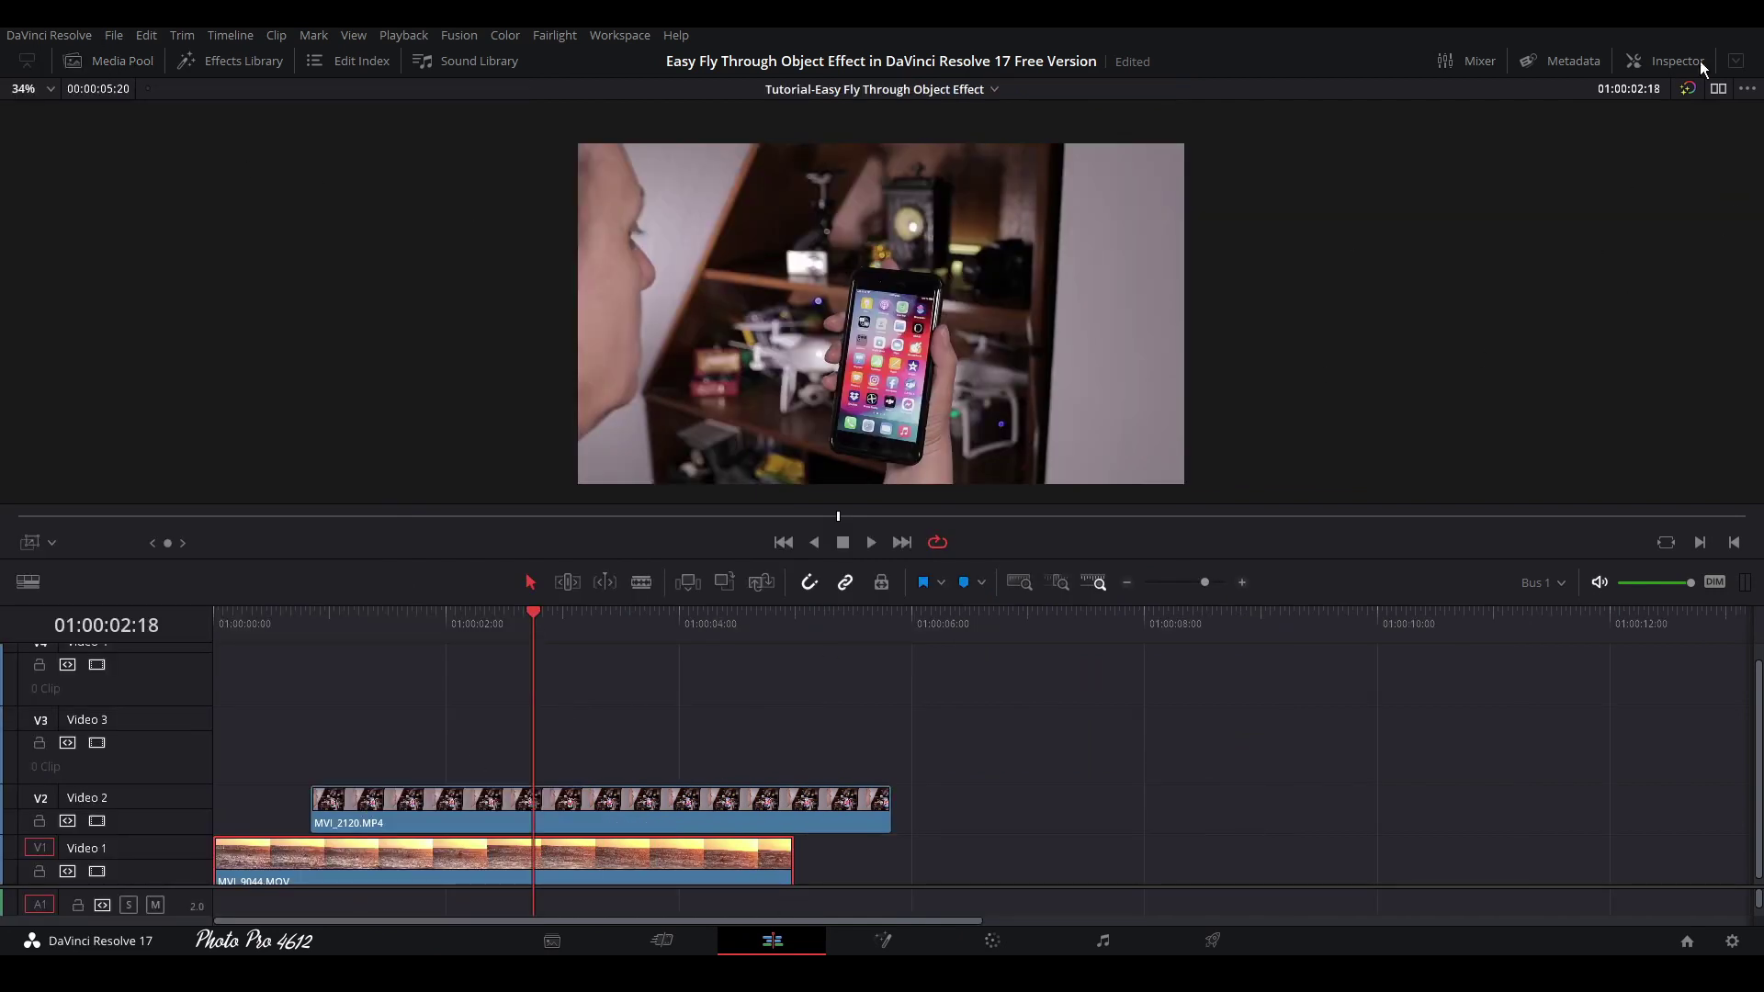
pyautogui.click(1668, 60)
# - Move MVI_2120.MP4 aside onto Video 3 and play back the uncovered ocean clip on Video 1
pyautogui.moveTo(296, 623); pyautogui.dragTo(698, 623)
pyautogui.moveTo(418, 796); pyautogui.dragTo(995, 726)
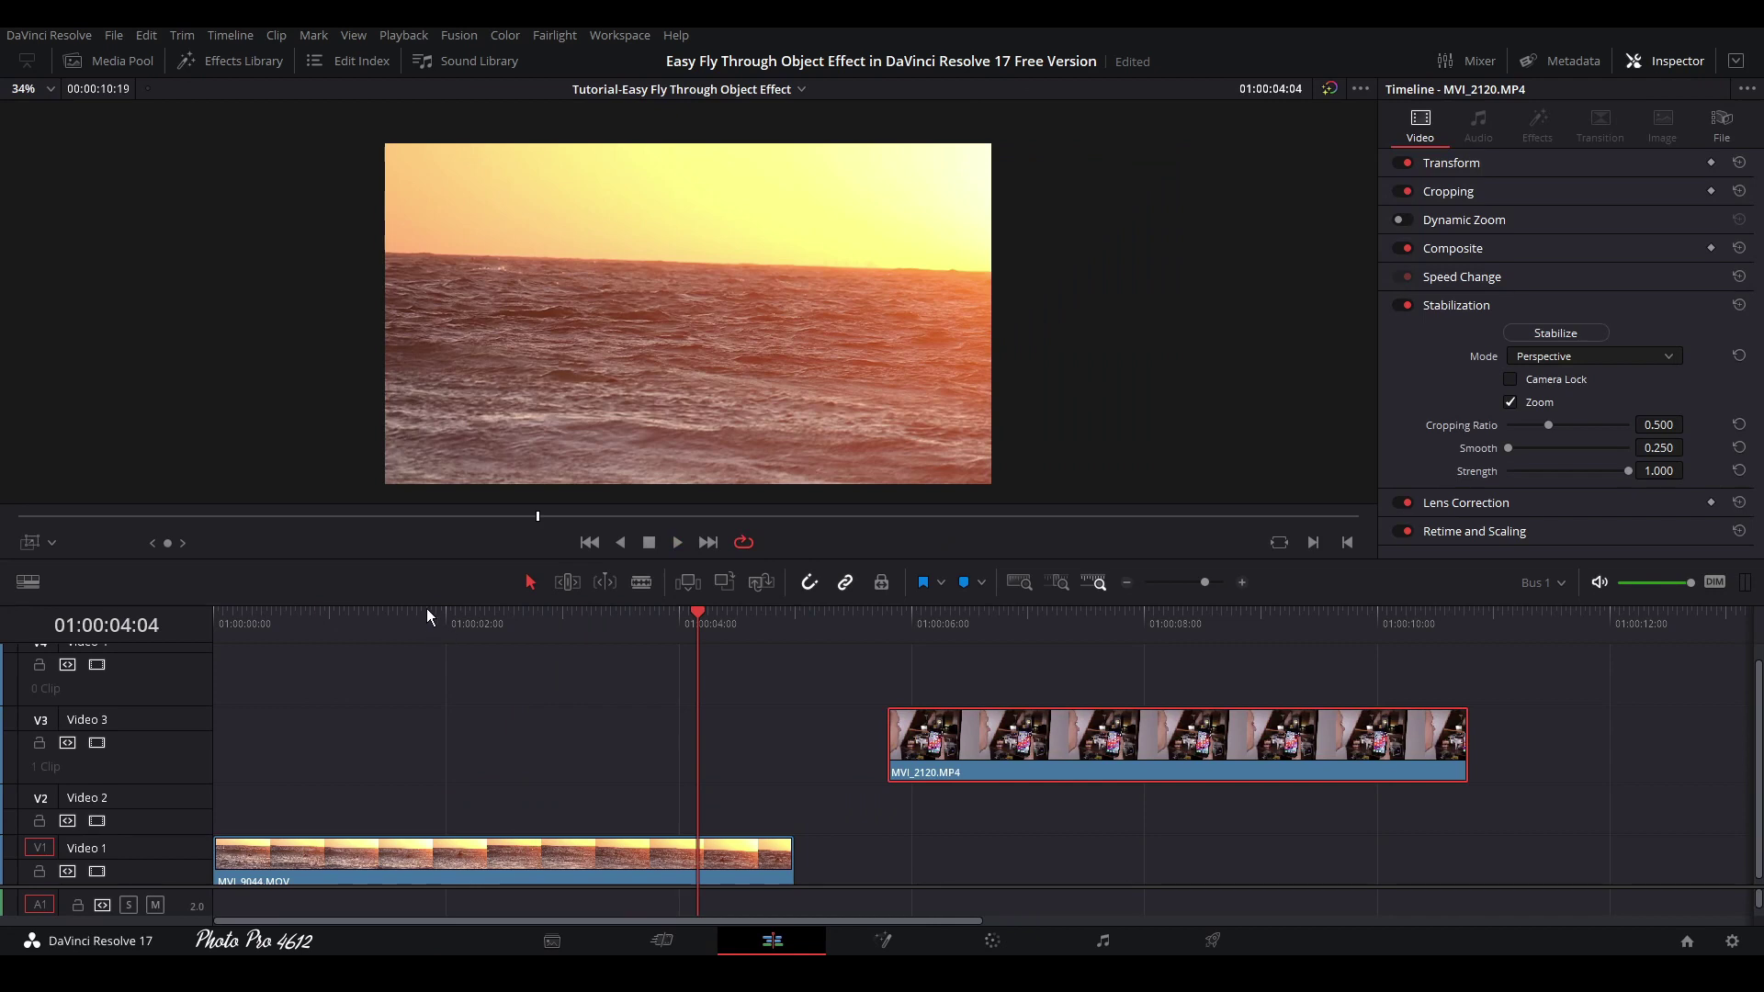
pyautogui.click(320, 618)
pyautogui.press('space')
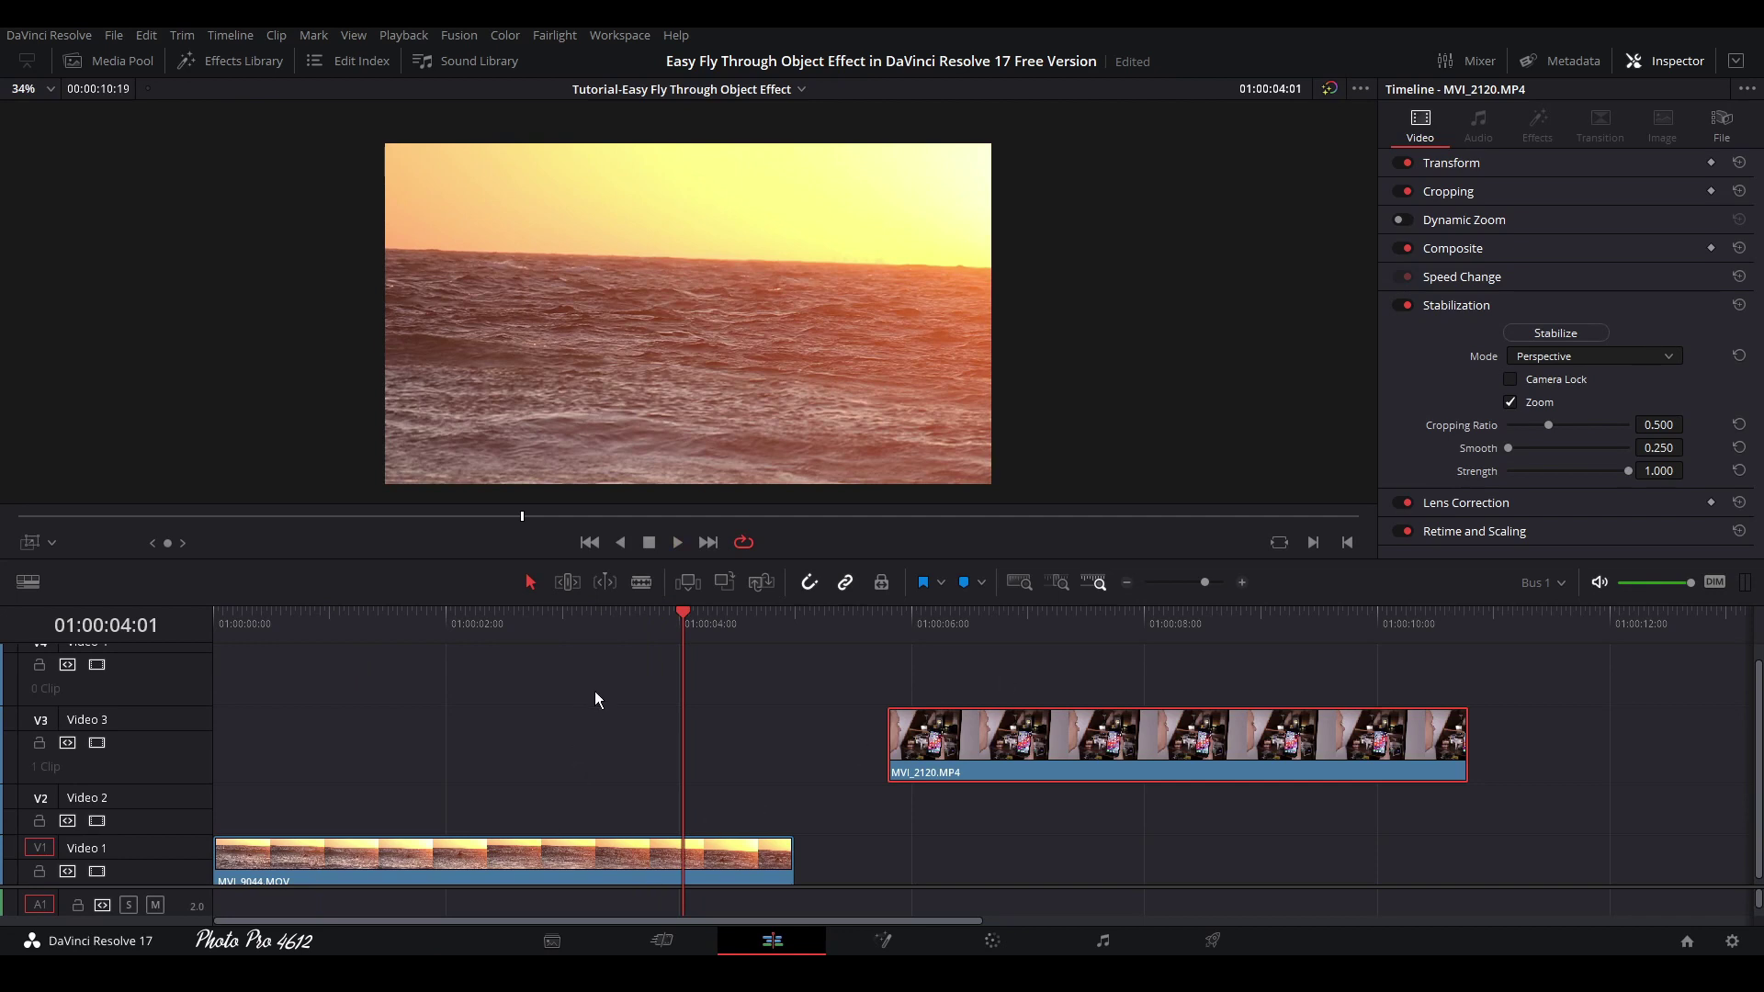
pyautogui.moveTo(681, 617); pyautogui.dragTo(415, 660)
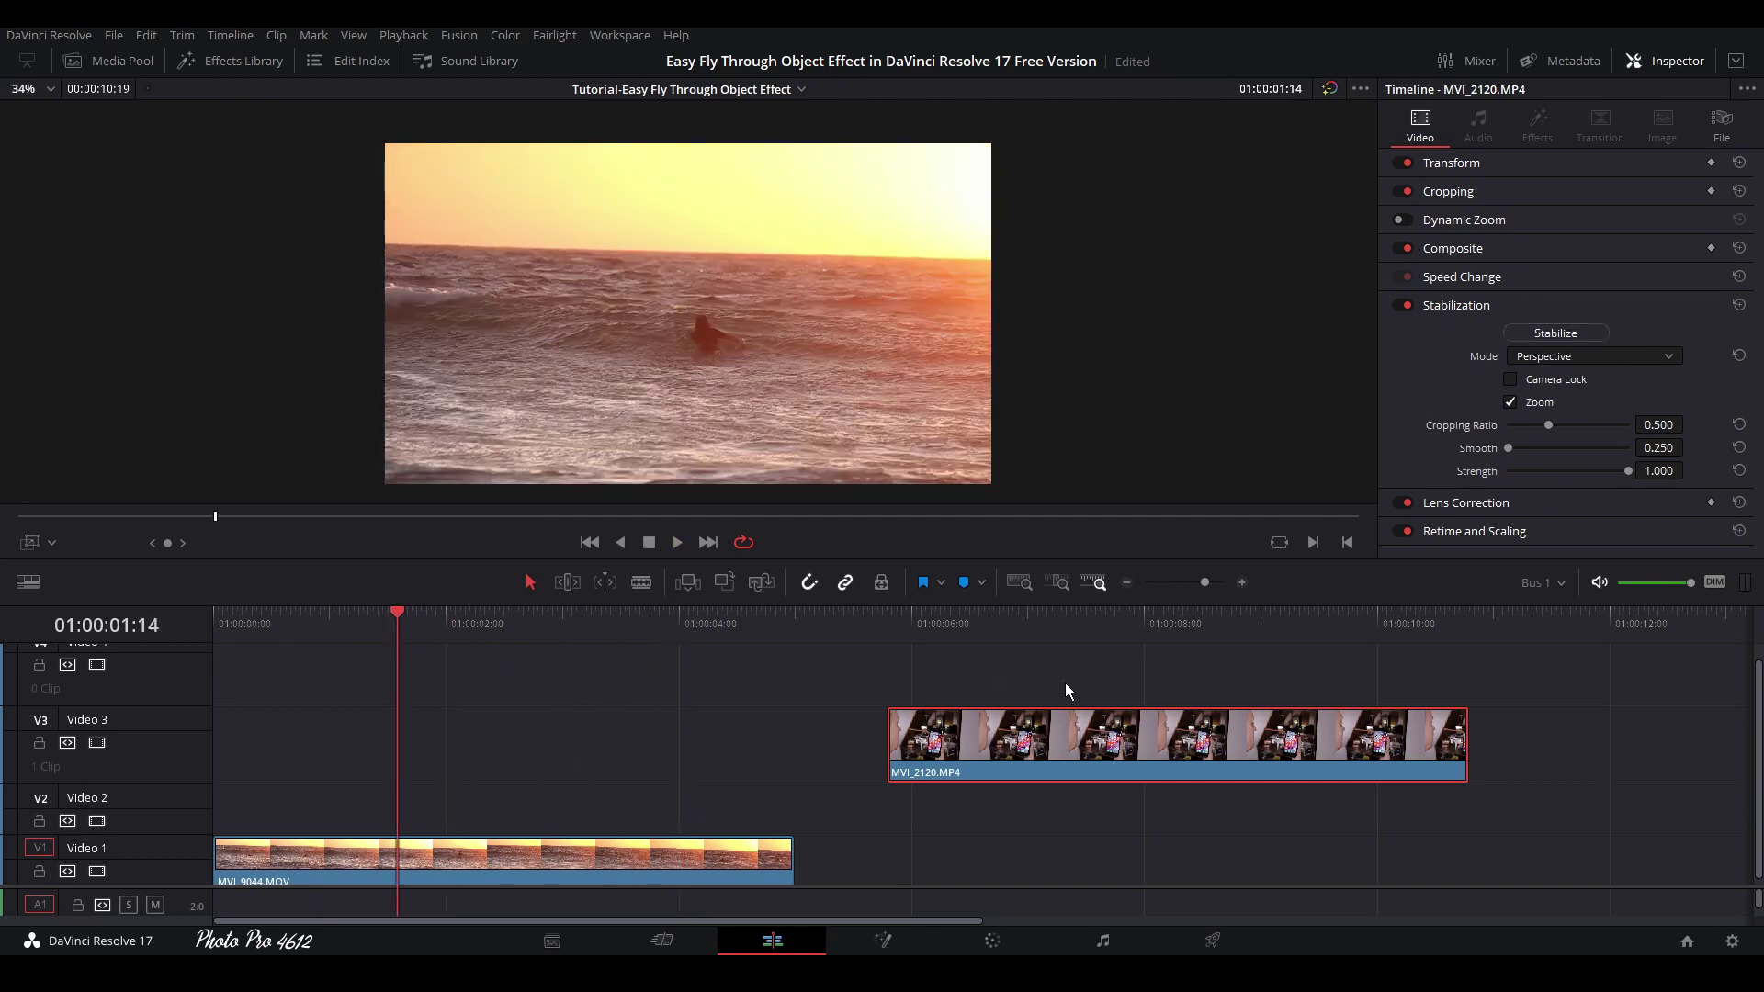
# - Return MVI_2120.MP4 to Video 2 over the ocean clip and stabilize it
pyautogui.click(629, 864)
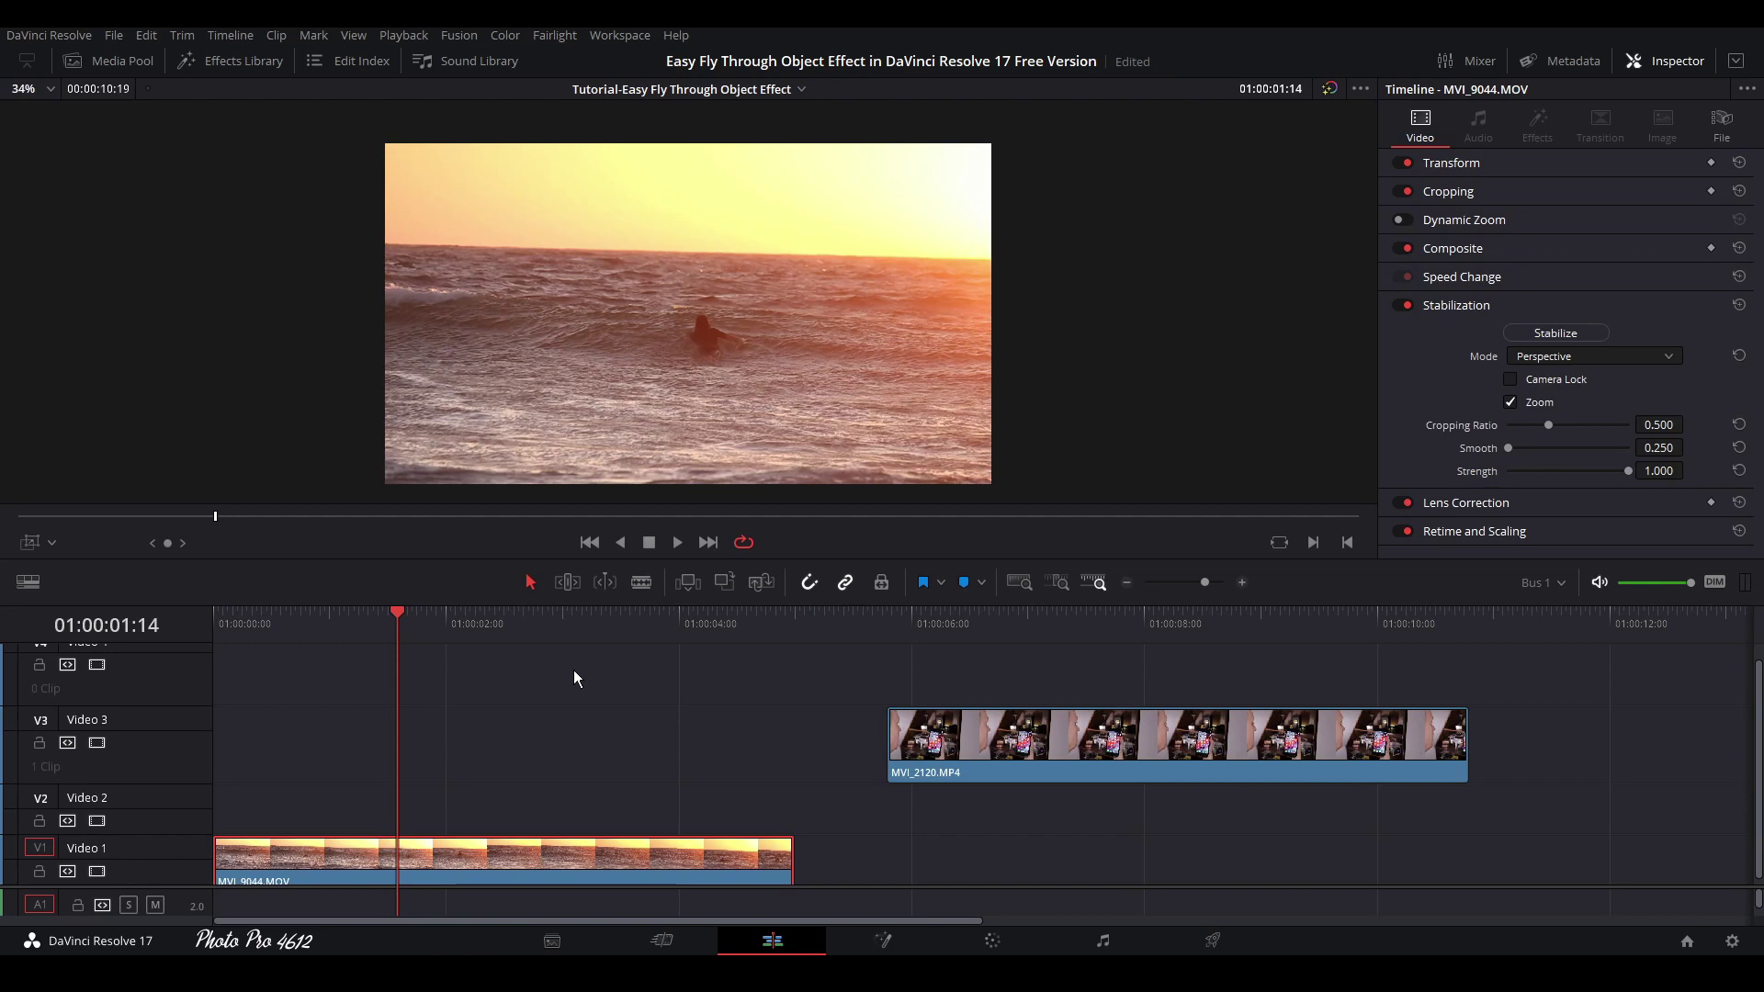
pyautogui.moveTo(1089, 751); pyautogui.dragTo(559, 830)
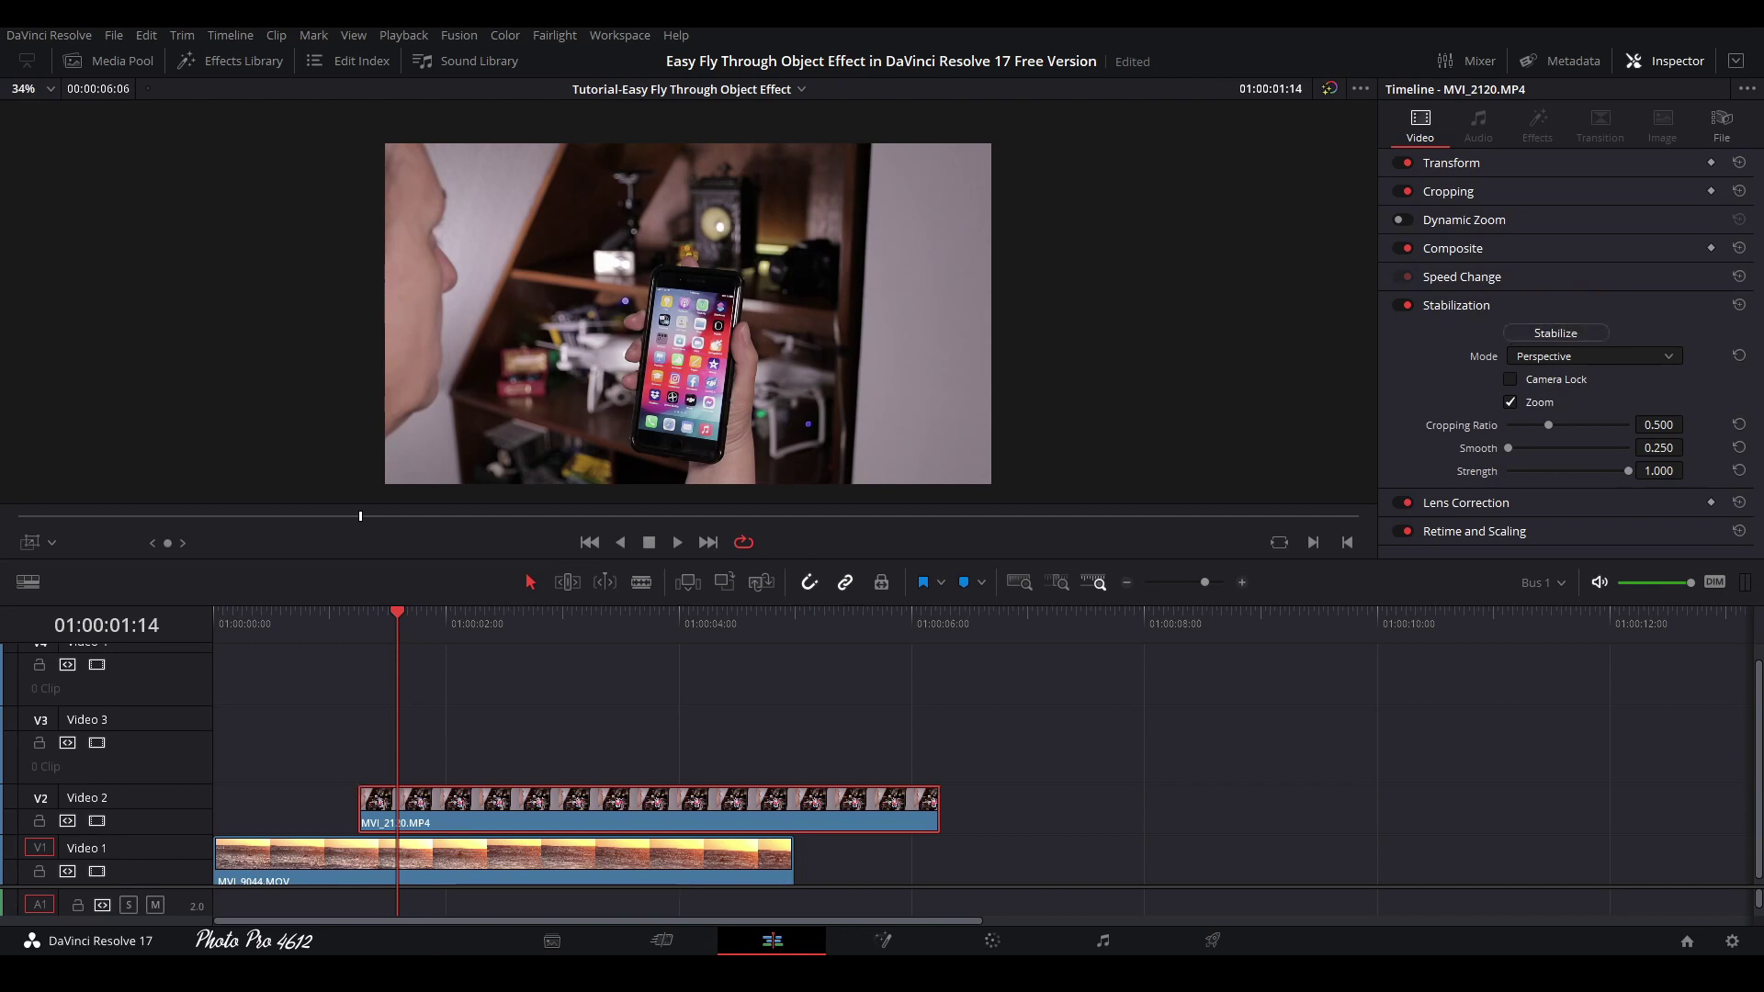
pyautogui.click(1556, 332)
pyautogui.moveTo(464, 867); pyautogui.dragTo(434, 874)
# - Slide MVI_2120.MP4 later on Video 2 to about 3.5 seconds and preview the motion of the ocean clip
pyautogui.moveTo(541, 796); pyautogui.dragTo(809, 795)
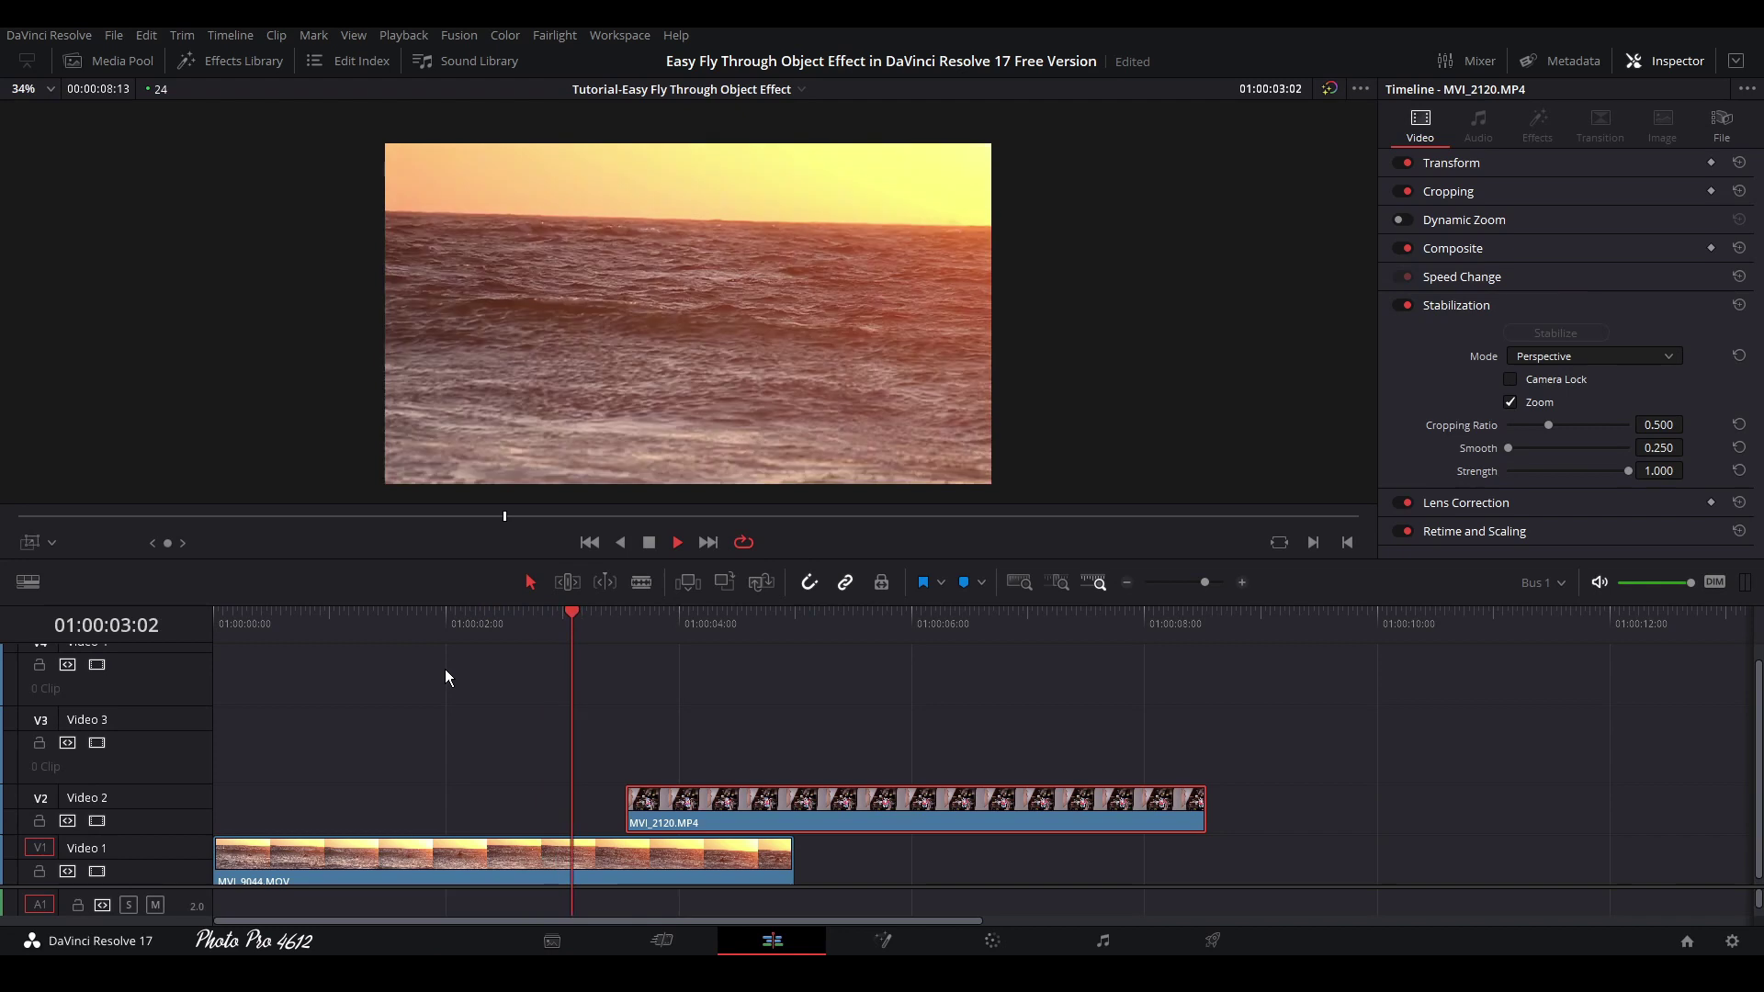
pyautogui.moveTo(582, 619); pyautogui.dragTo(335, 648)
pyautogui.press('space')
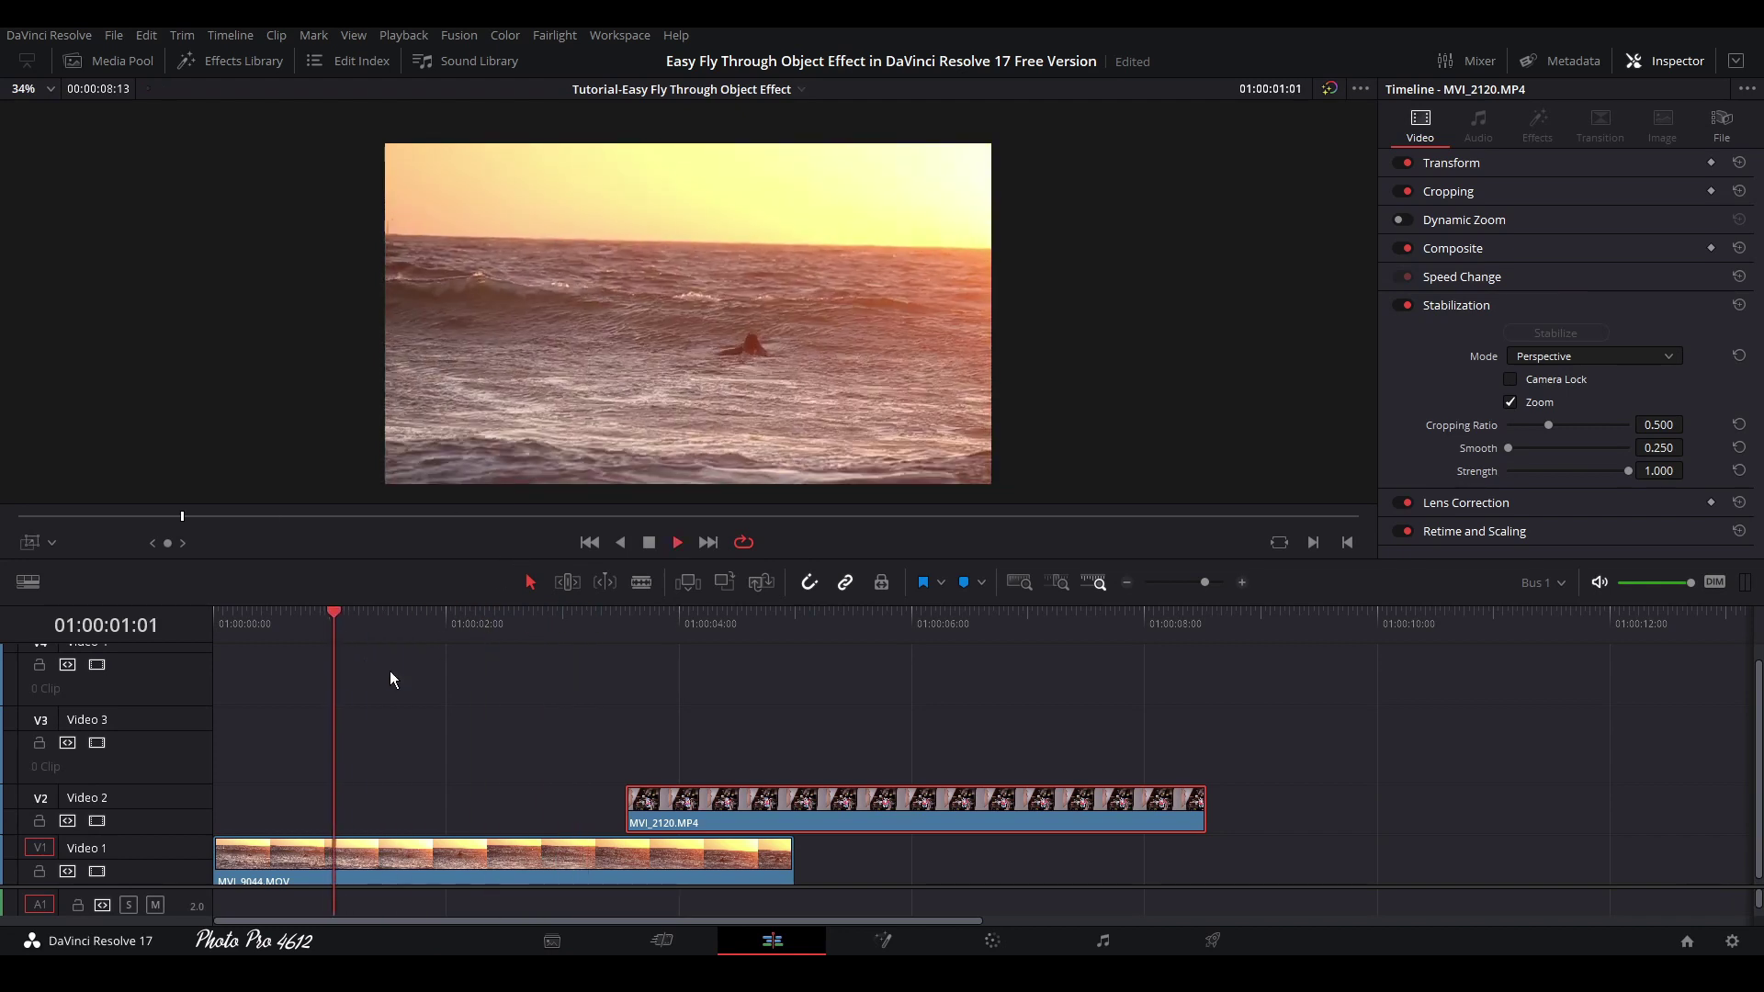
pyautogui.press('space')
# - Slow MVI_9044.MOV to 50% speed with the retime controls and trim its end back to about 5 seconds
pyautogui.click(564, 840)
pyautogui.hotkey('ctrl', 'r')
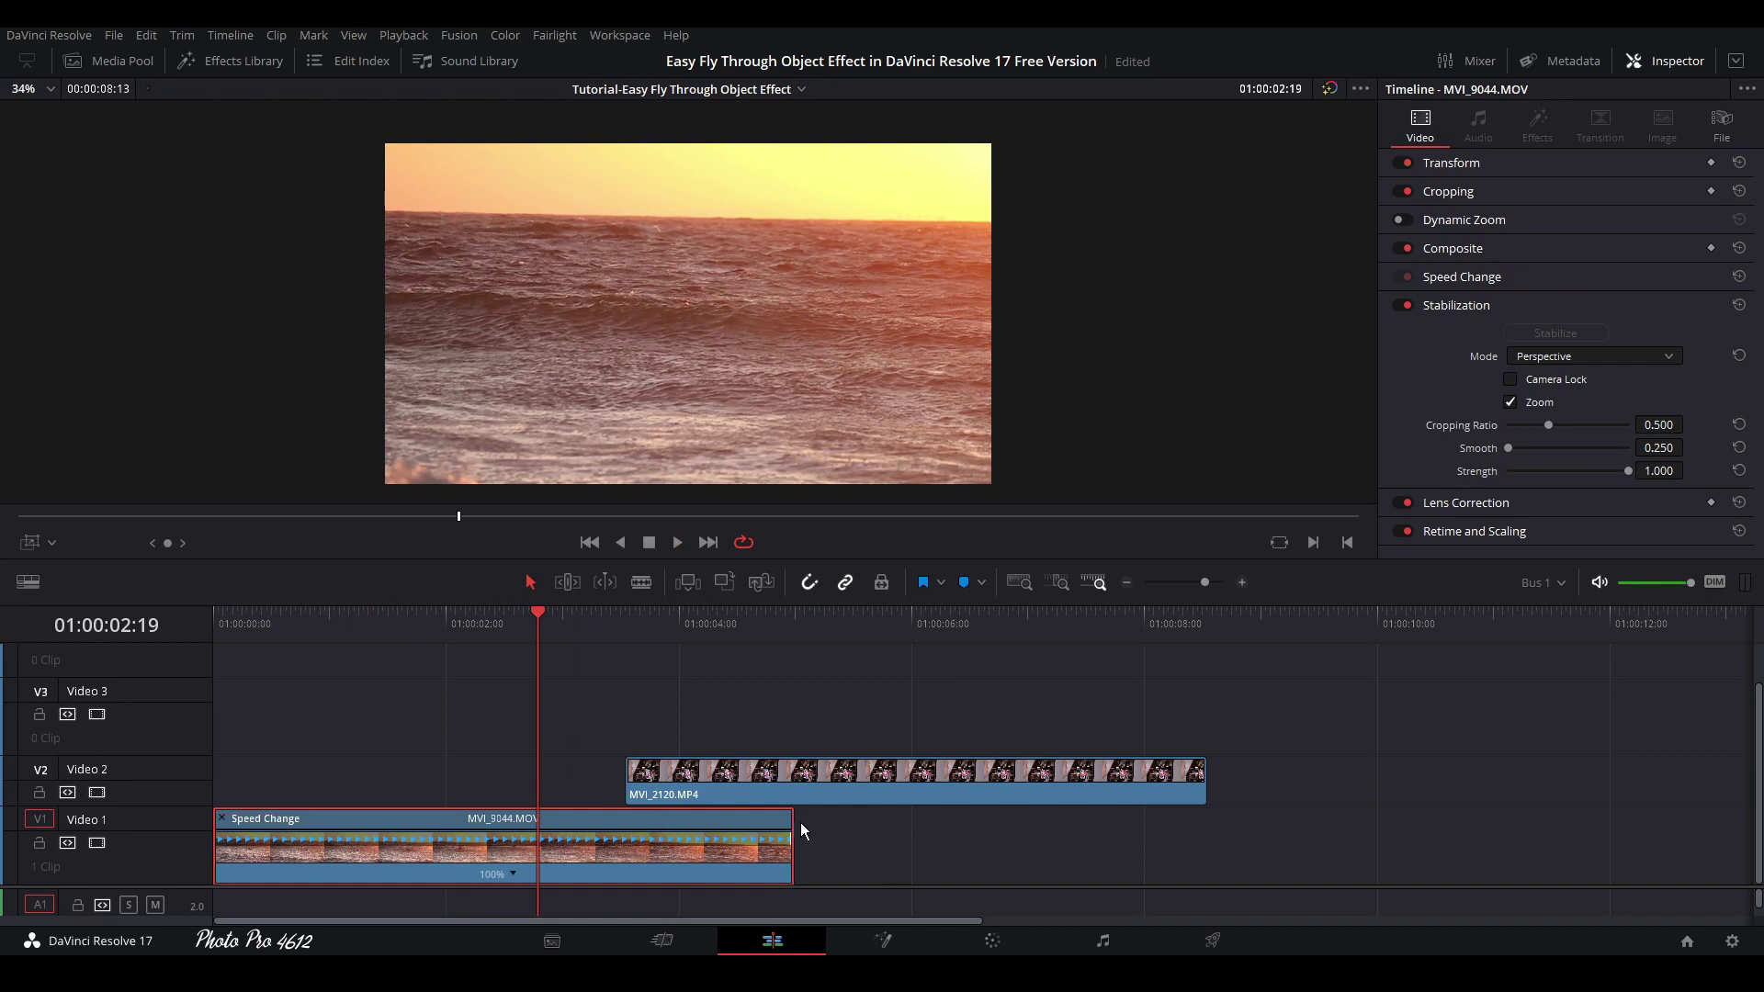
pyautogui.moveTo(791, 817); pyautogui.dragTo(1369, 855)
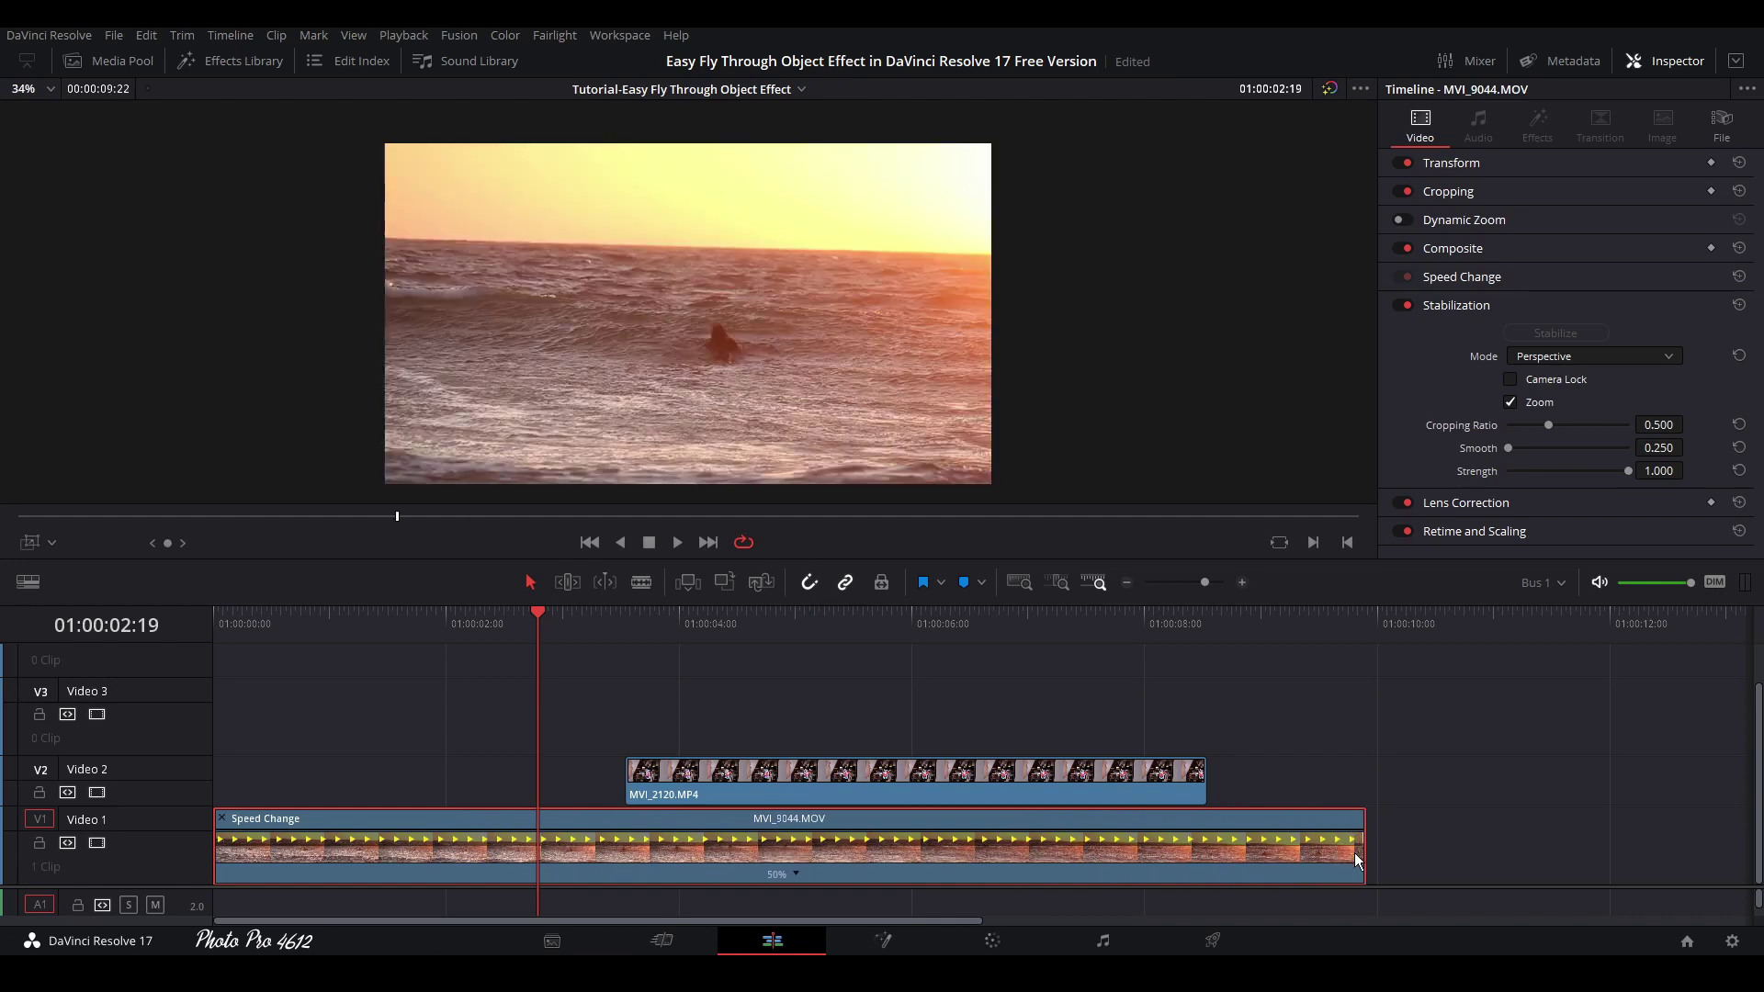
pyautogui.click(1369, 624)
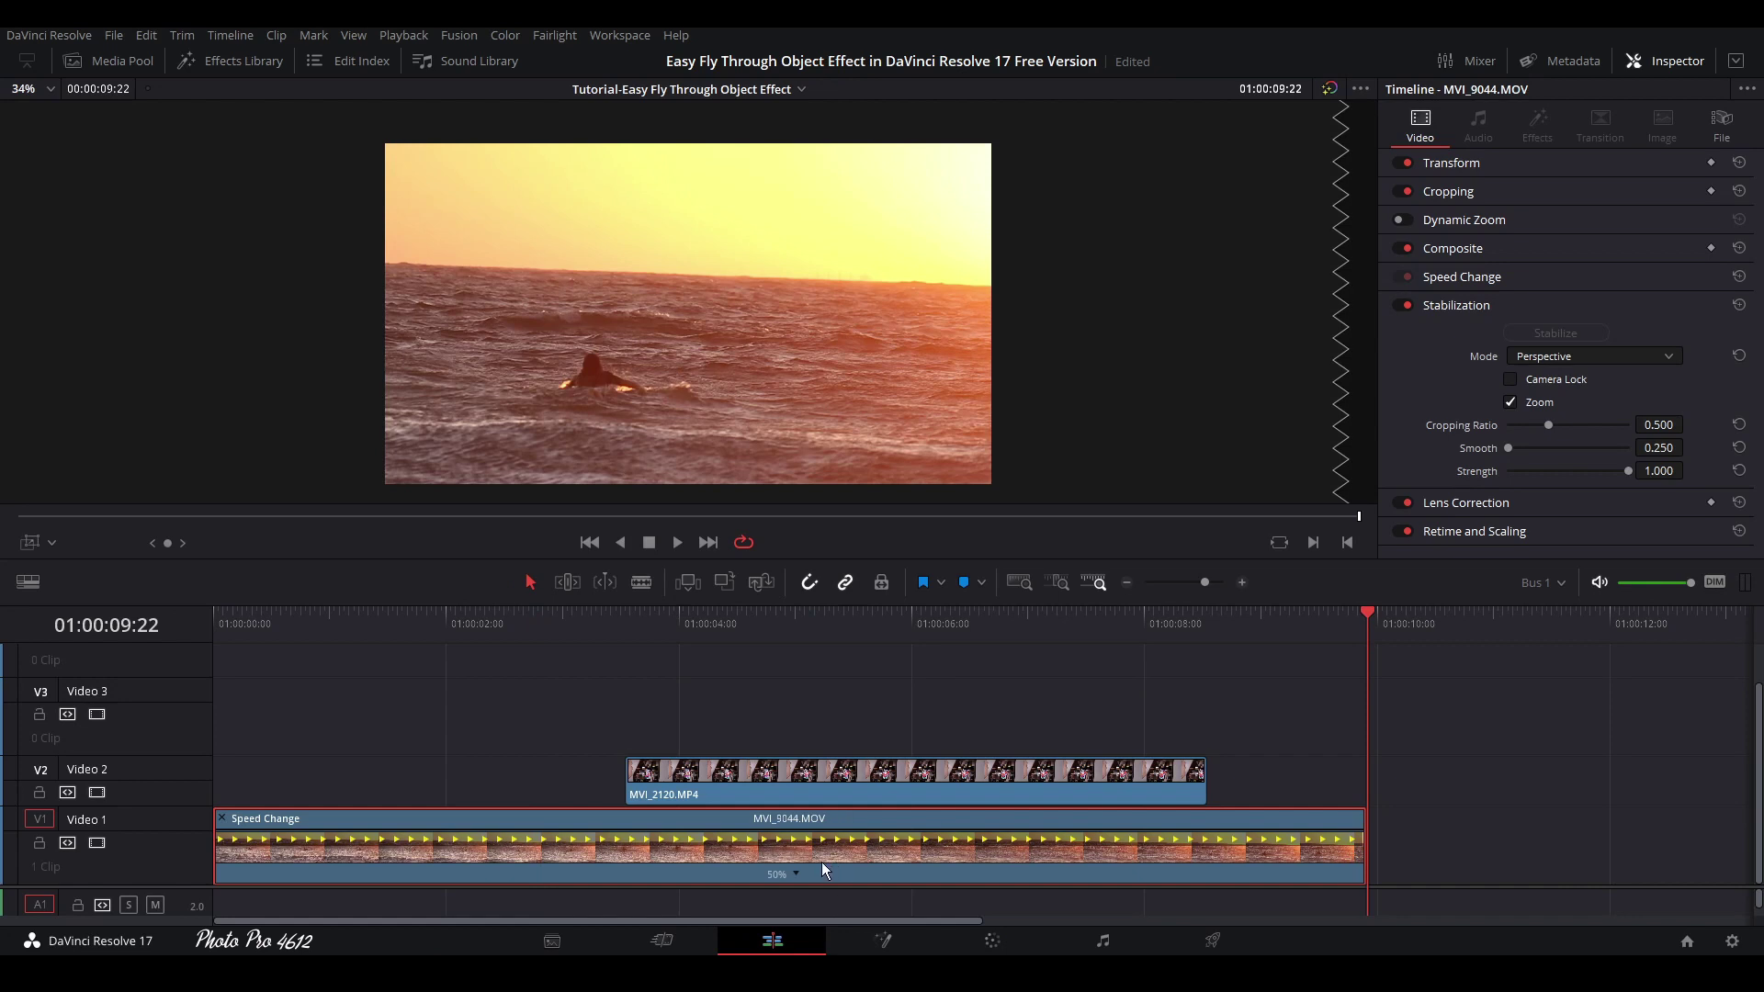
pyautogui.scroll(1, 821, 871)
pyautogui.hotkey('ctrl', 'z')
pyautogui.hotkey('ctrl', 'z')
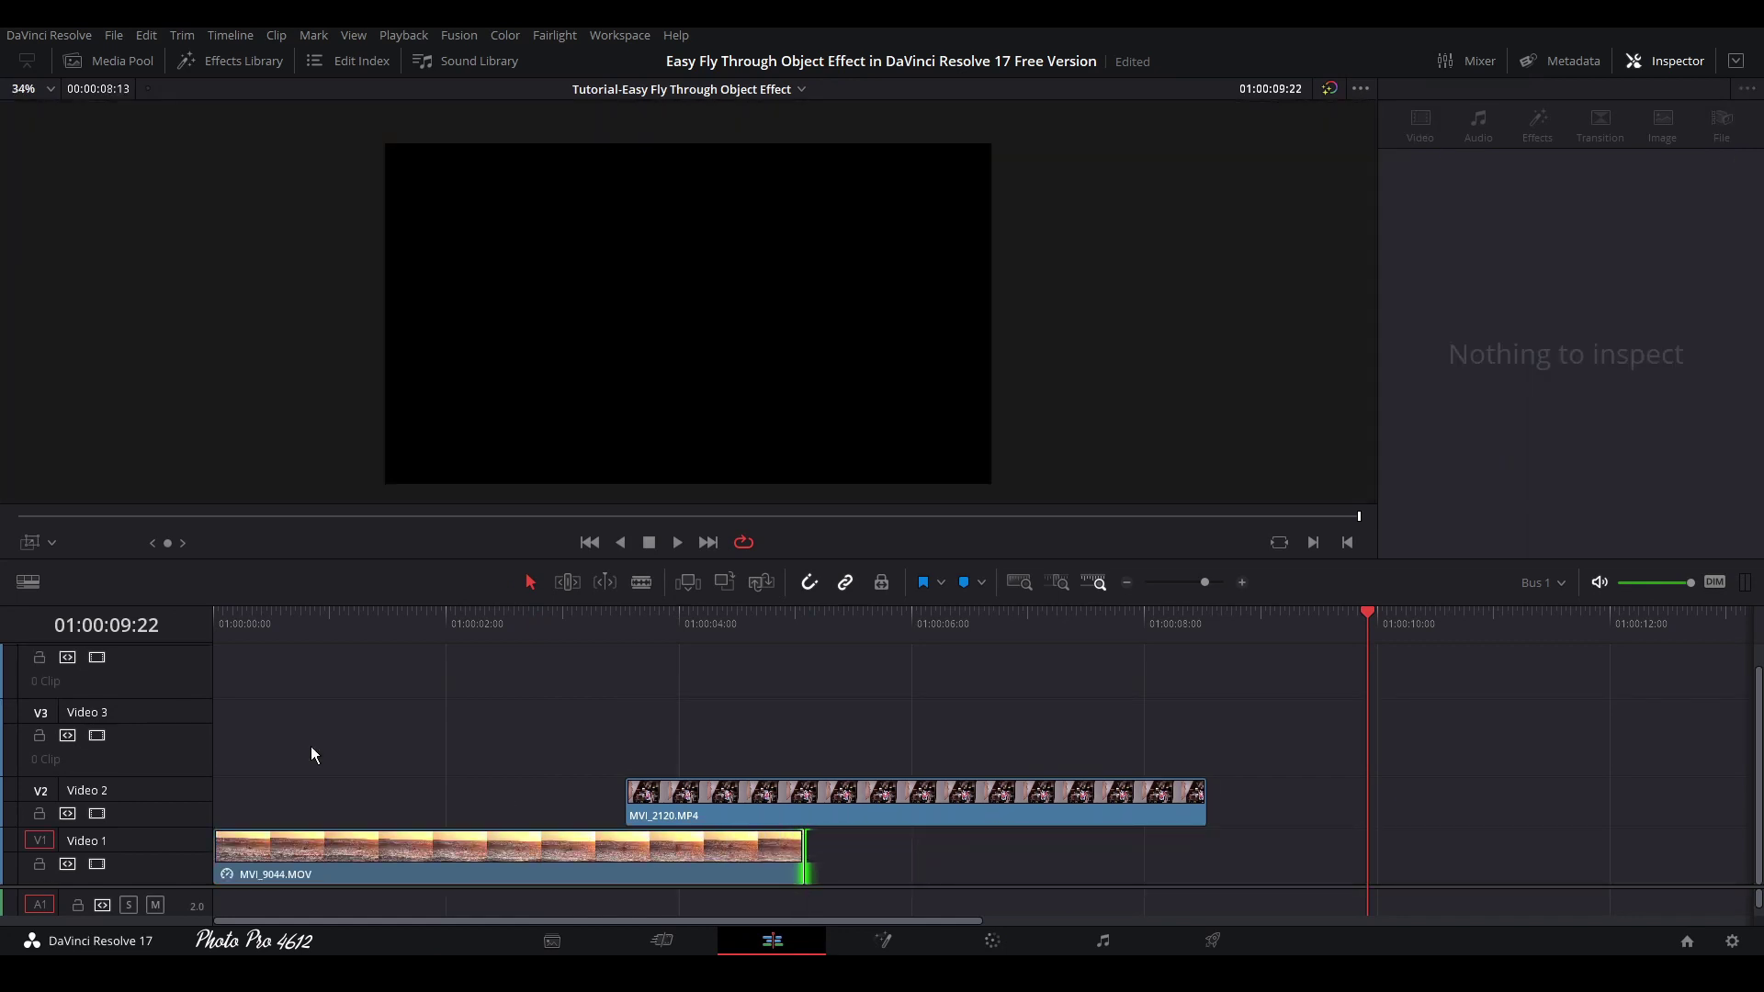
# - Play back the slowed ocean clip from the beginning of the timeline
pyautogui.click(217, 621)
pyautogui.press('space')
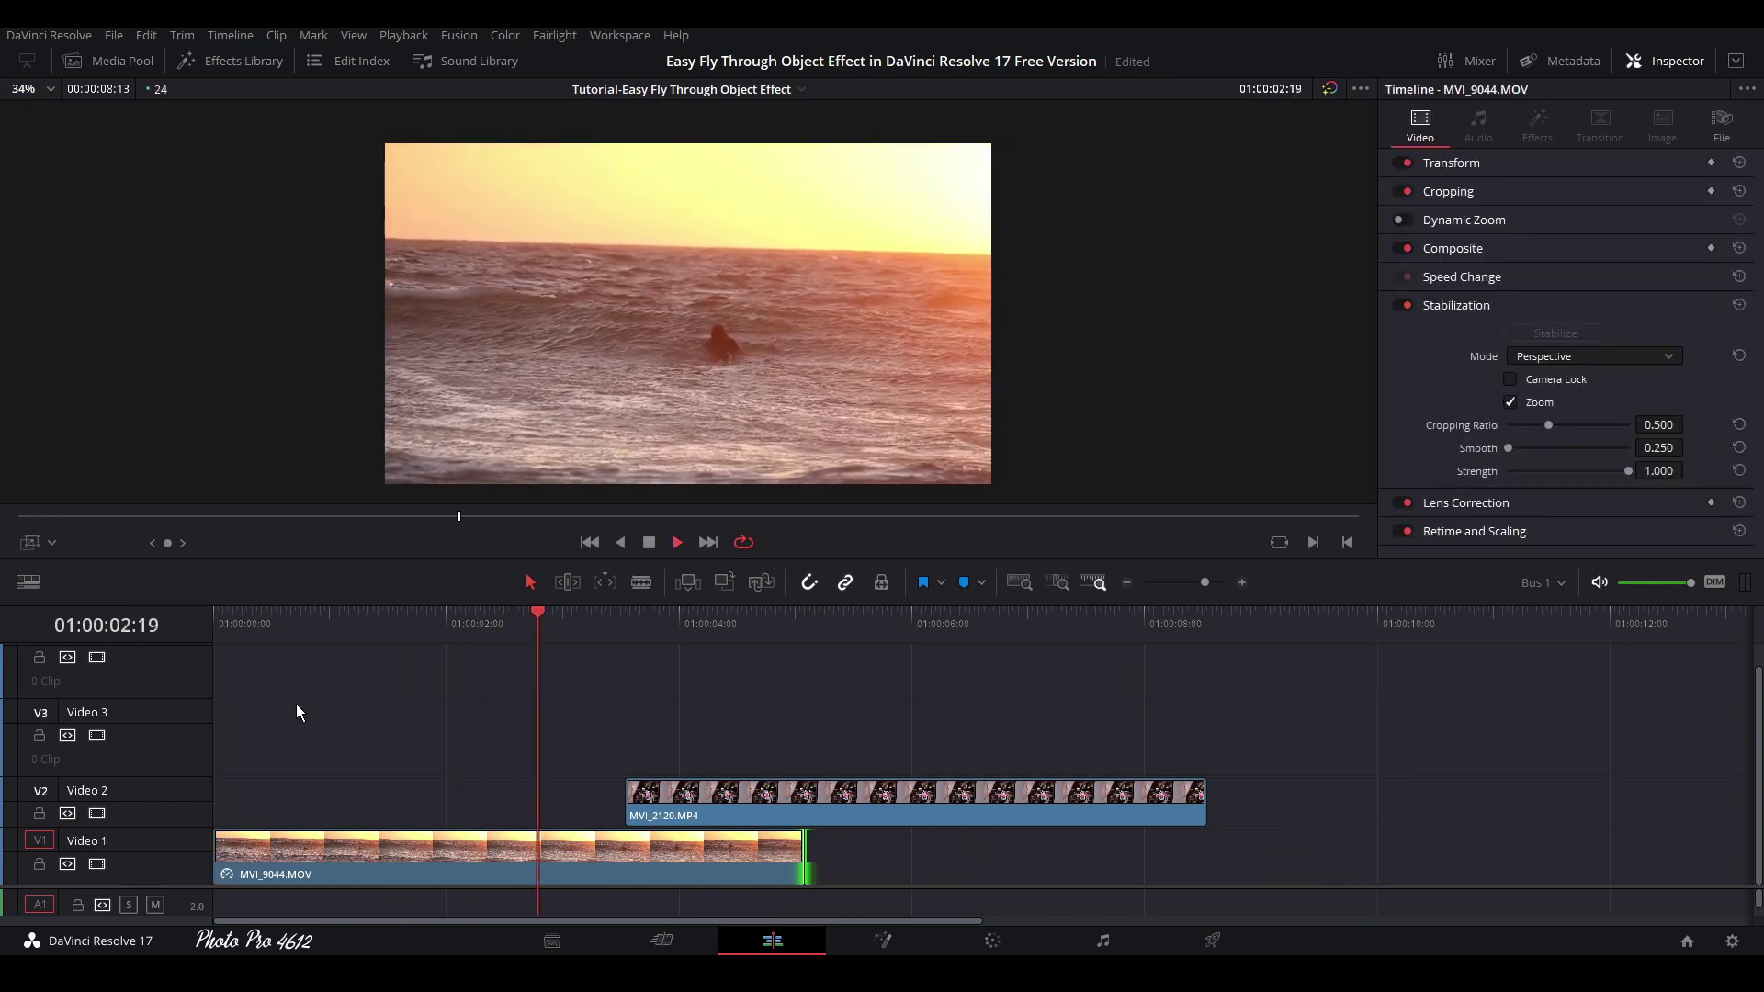
pyautogui.press('space')
# - Position MVI_2120.MP4 on Video 2 starting at about 1 second and trim its end to about 4.3 seconds
pyautogui.moveTo(881, 817); pyautogui.dragTo(1121, 817)
pyautogui.click(801, 623)
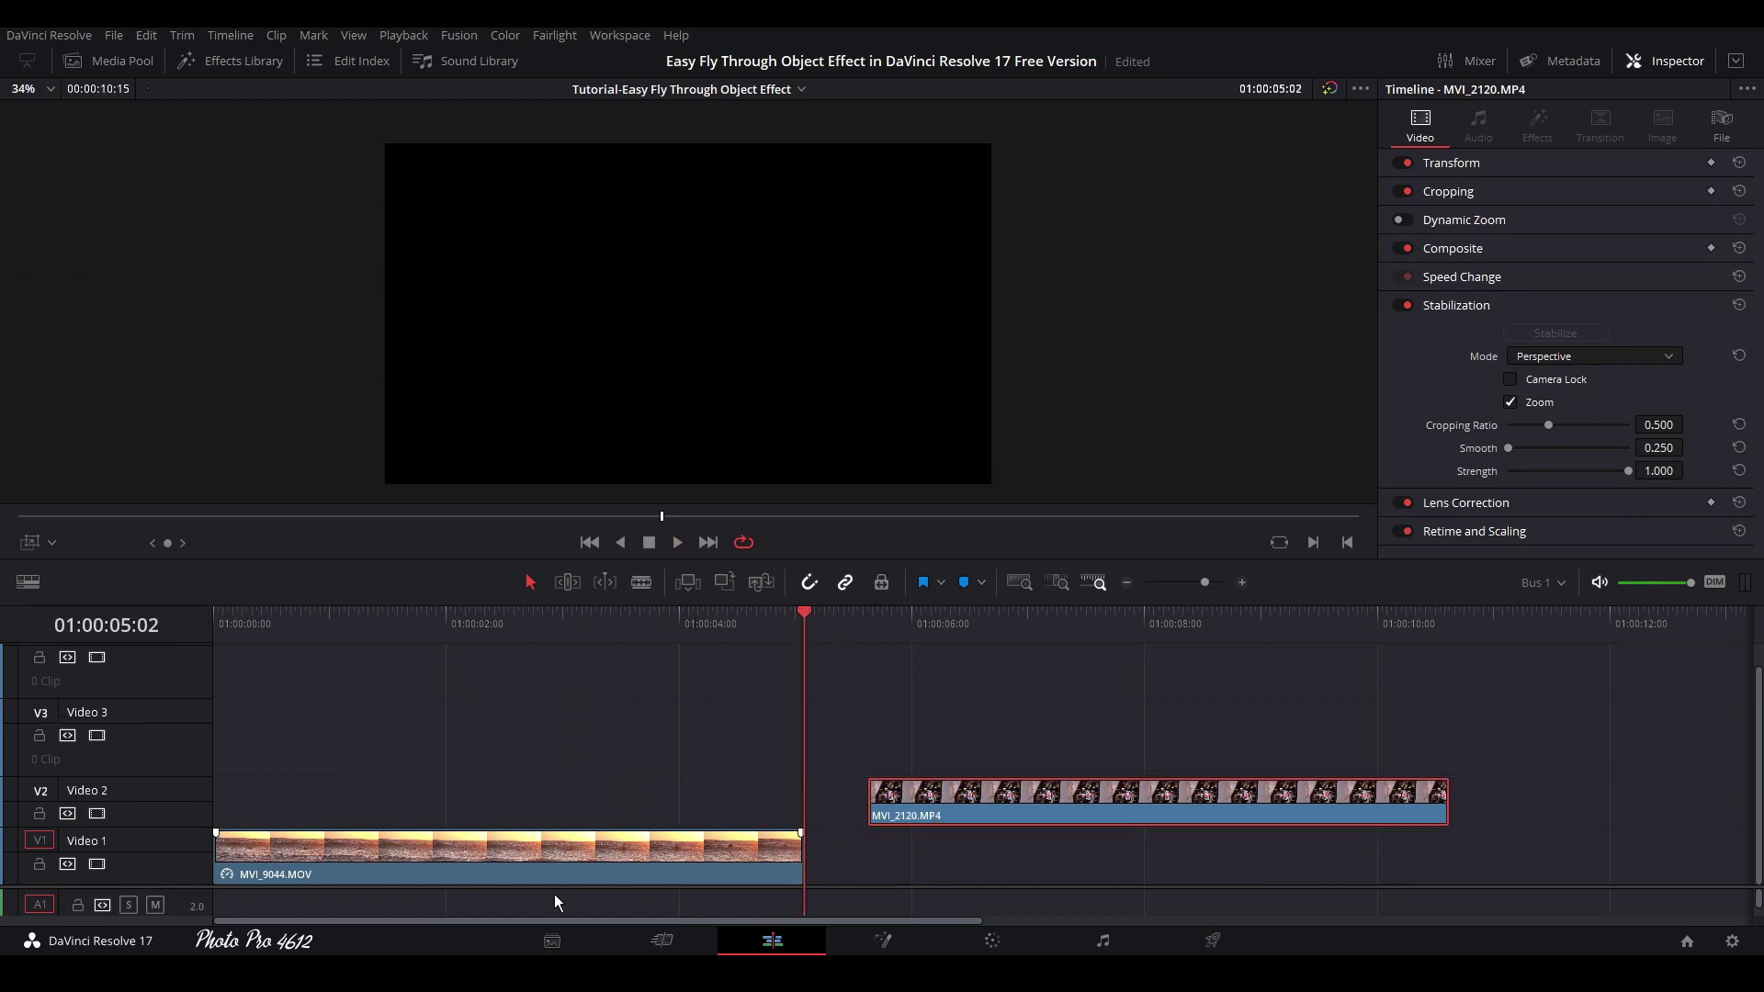
pyautogui.moveTo(1081, 808); pyautogui.dragTo(472, 803)
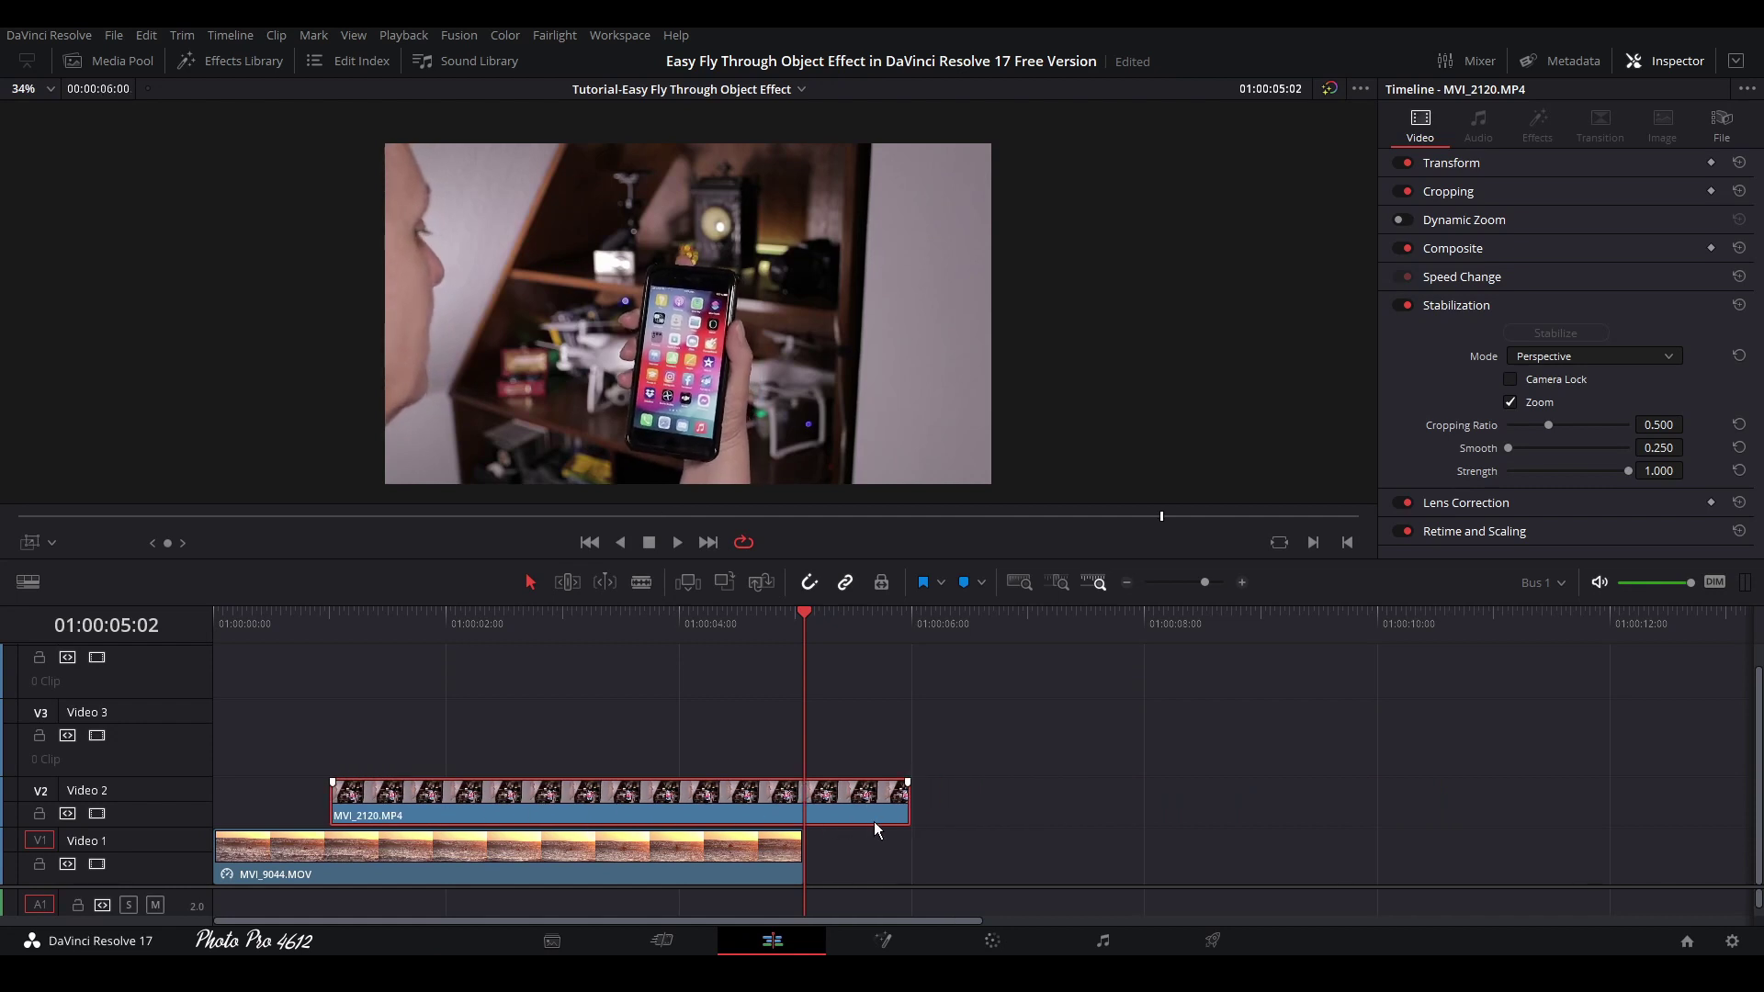
pyautogui.moveTo(910, 802); pyautogui.dragTo(719, 801)
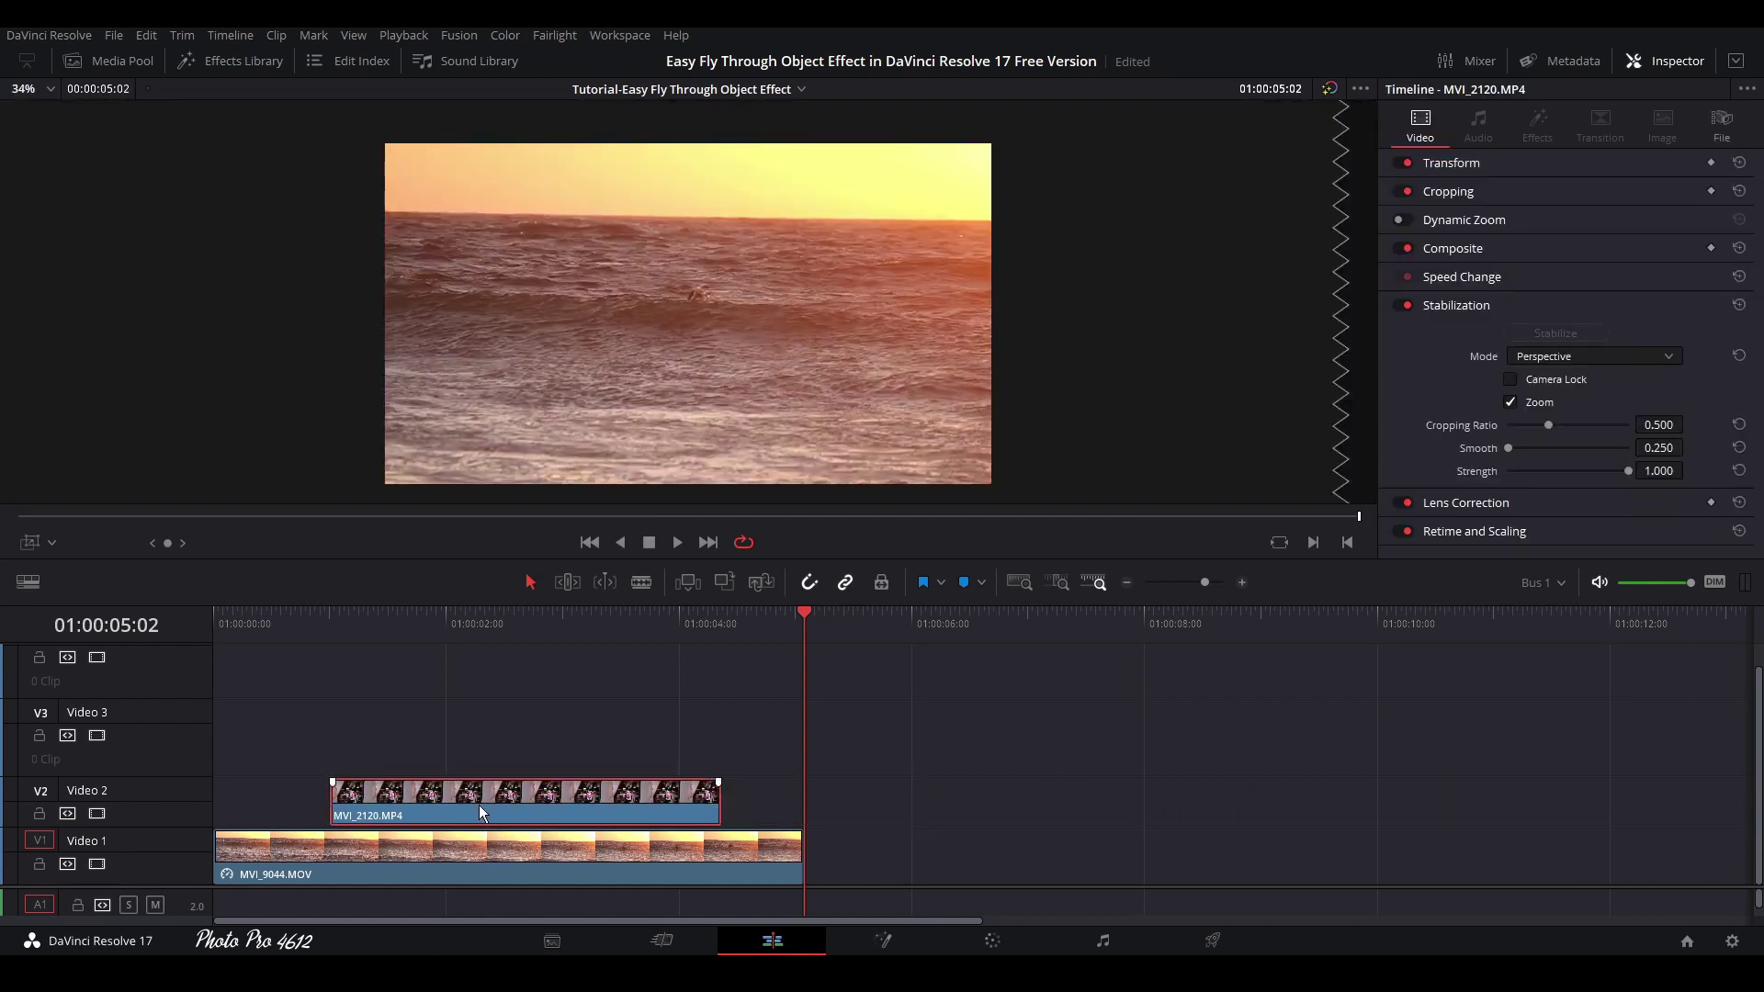
# - Slow MVI_2120.MP4 to 50% speed with the retime controls and play back the slowed clip
pyautogui.hotkey('ctrl', 'r')
pyautogui.moveTo(722, 794); pyautogui.dragTo(1114, 772)
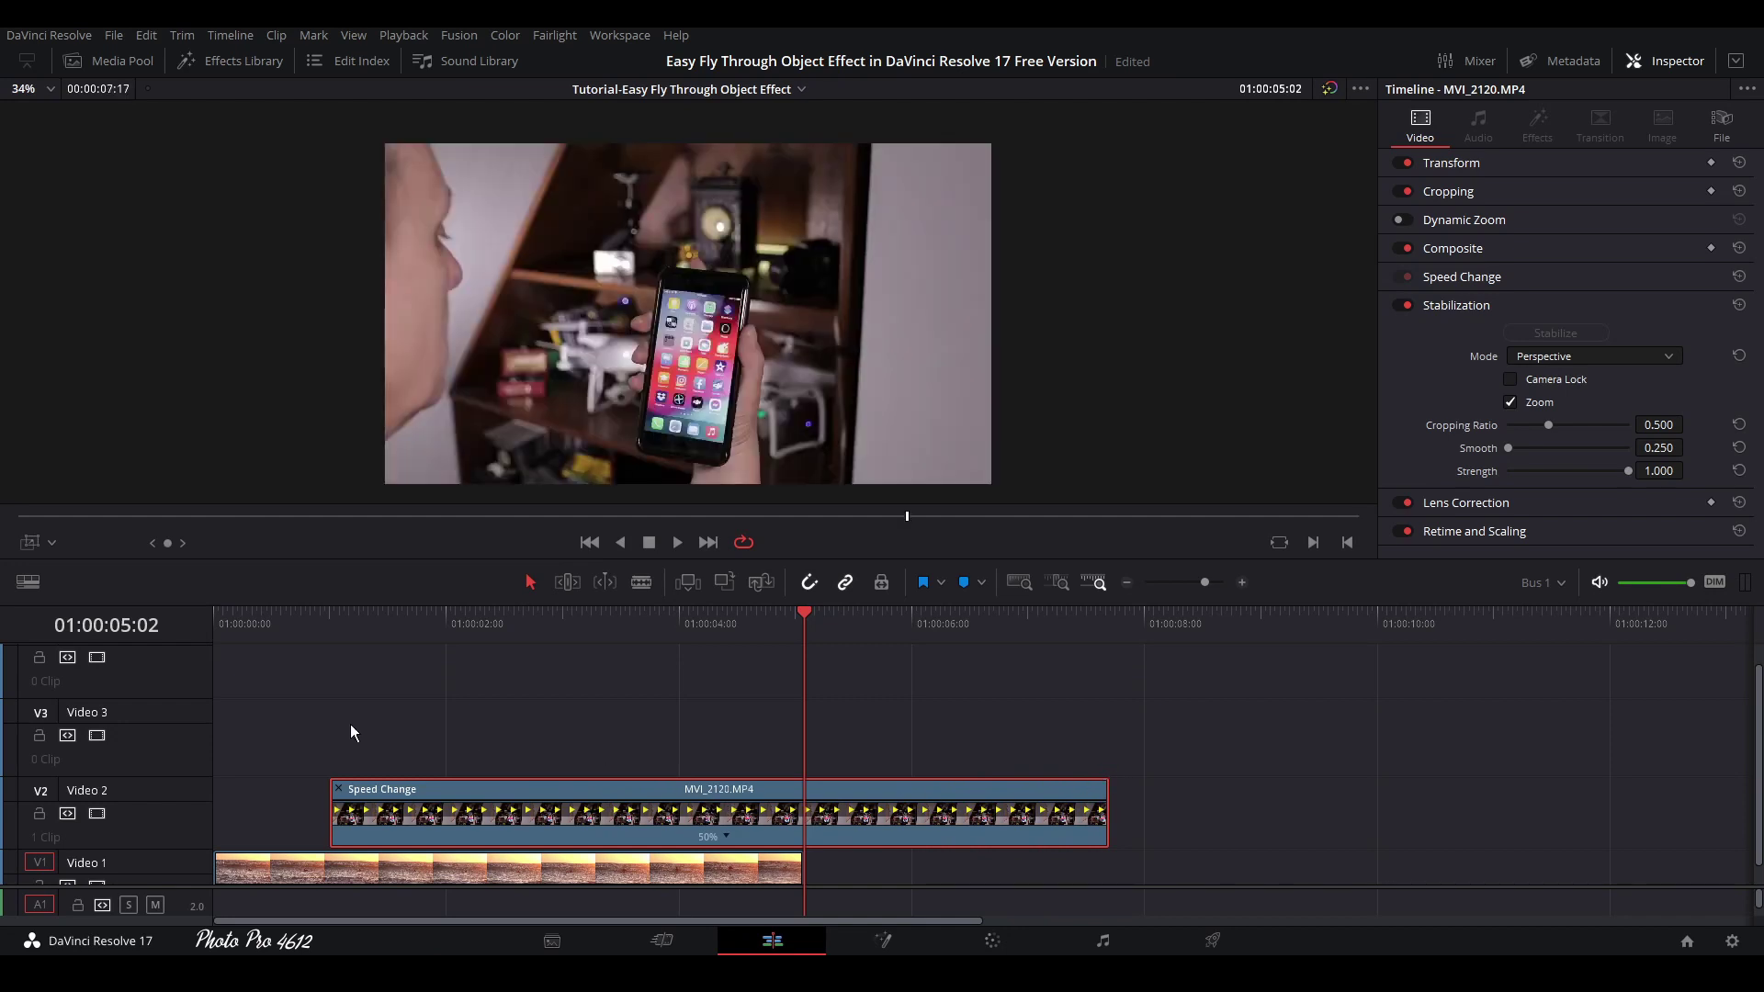
pyautogui.click(400, 625)
pyautogui.press('space')
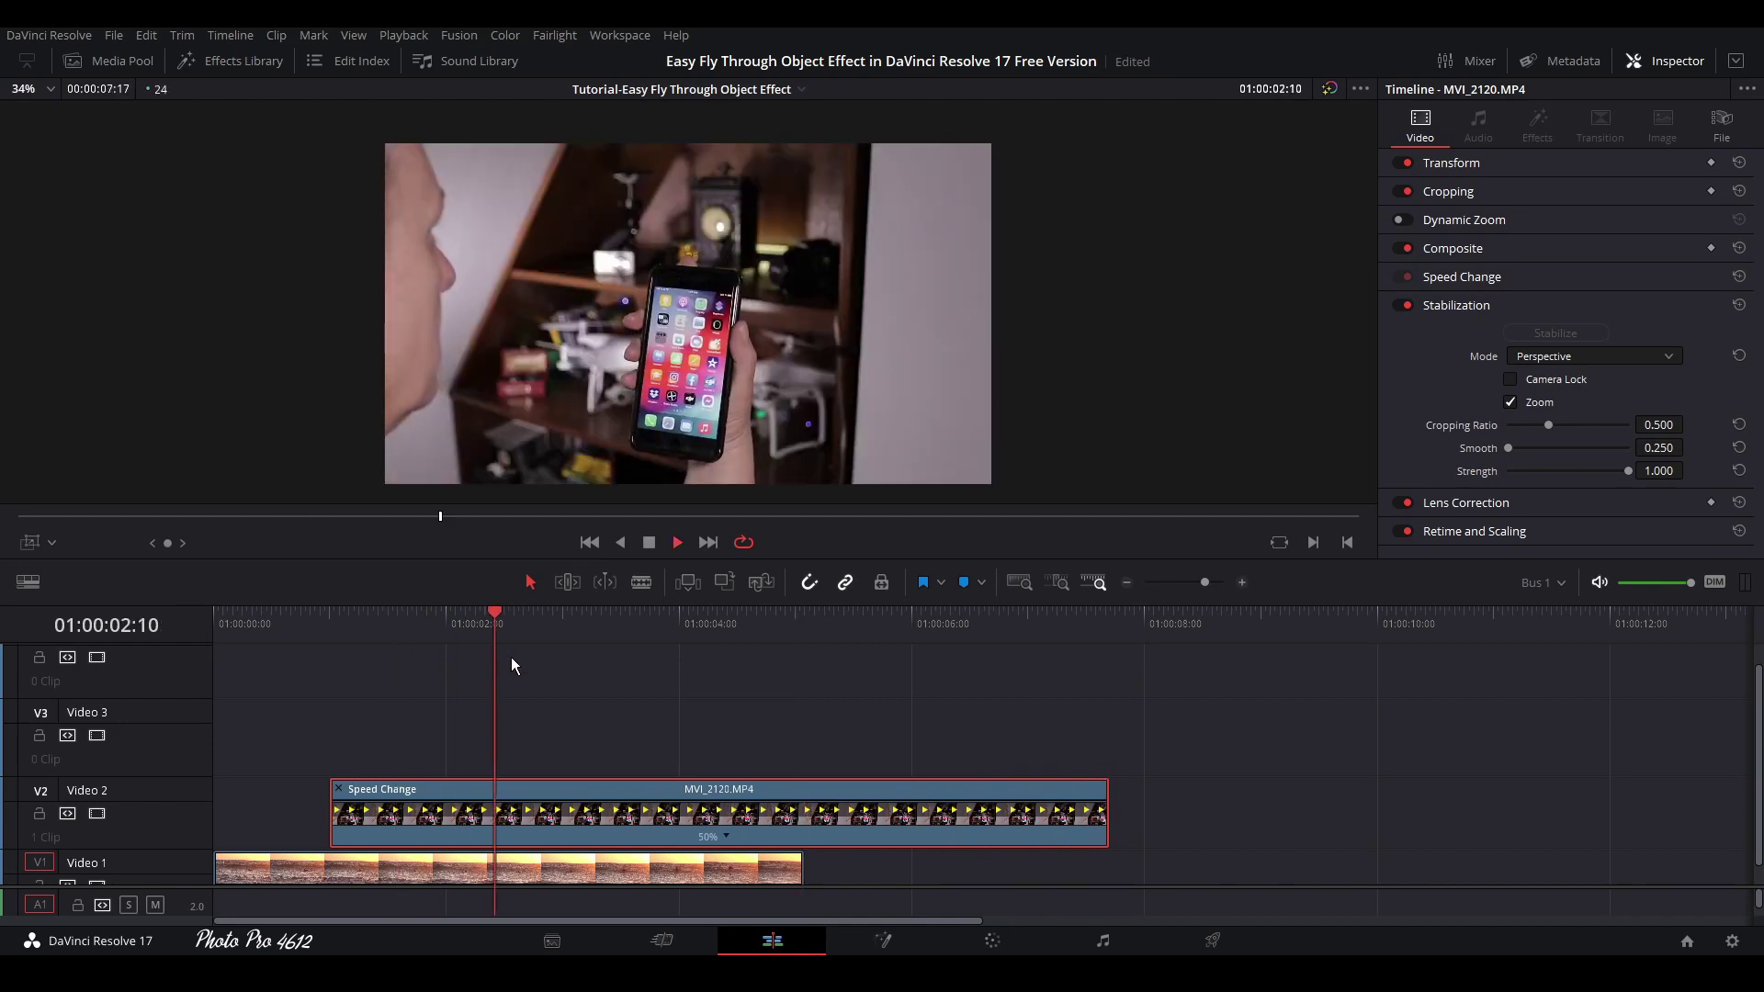
pyautogui.press('space')
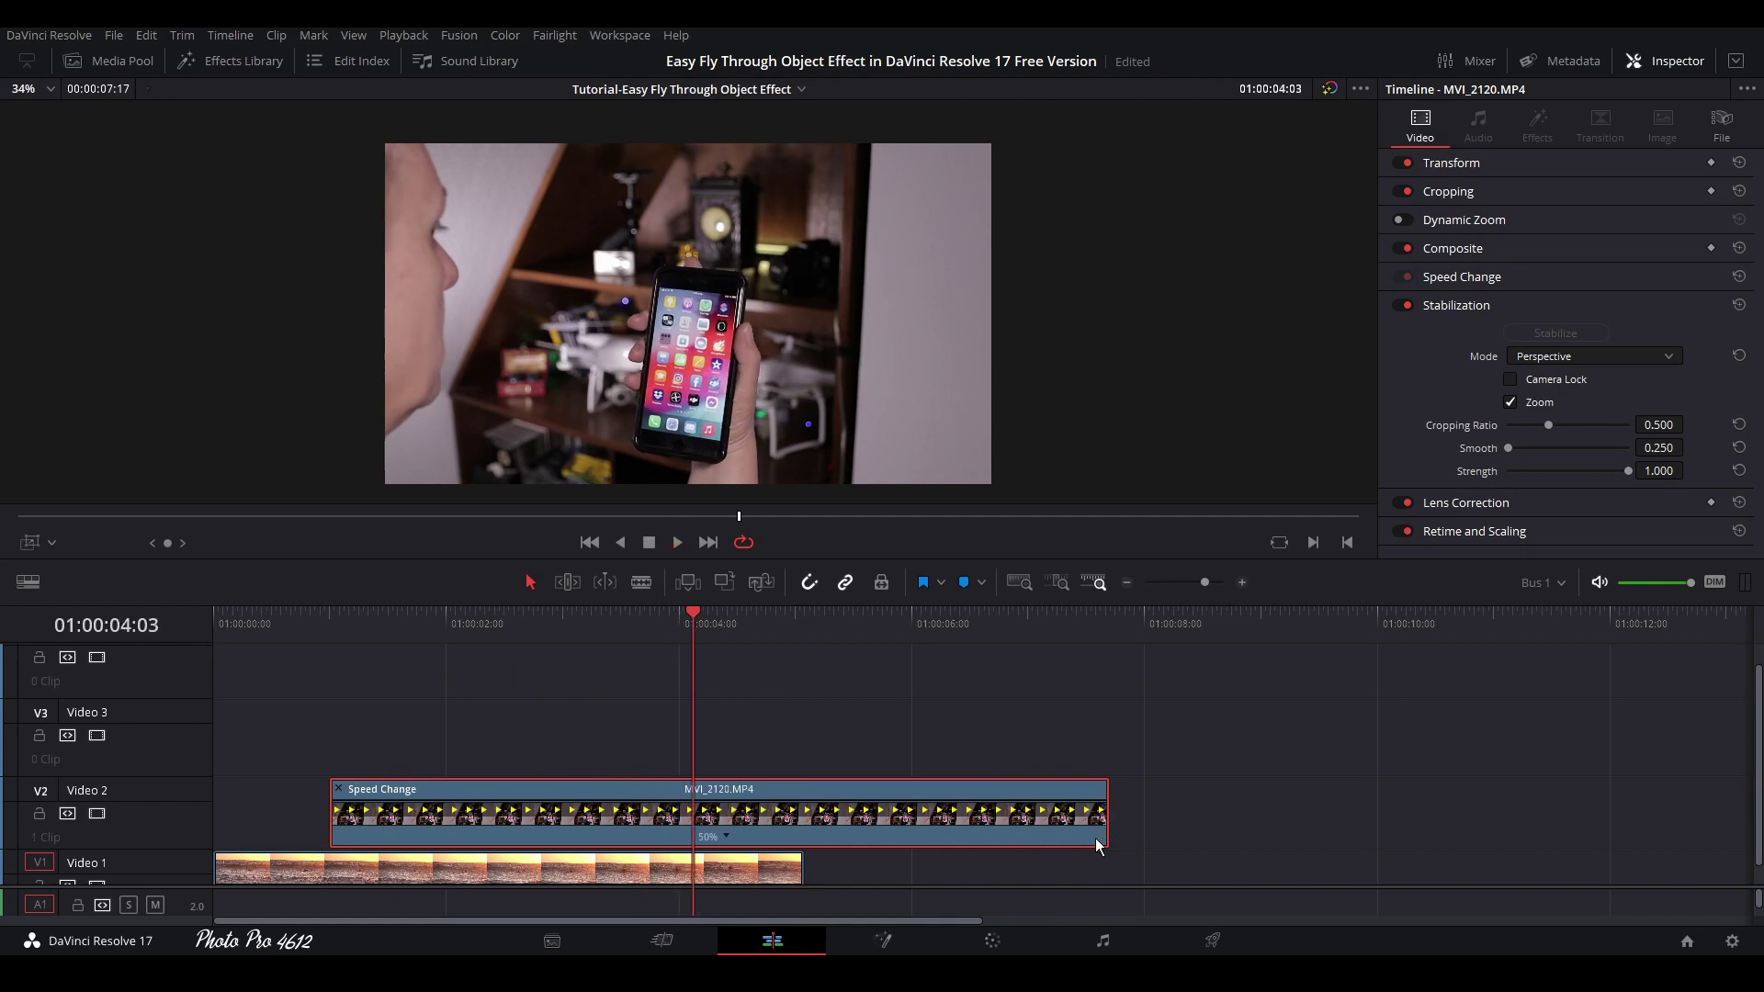
# - Adjust MVI_2120.MP4 to start at 01:00:01:17 and end together with the ocean clip, with its retime controls hidden
pyautogui.hotkey('ctrl', 'r')
pyautogui.moveTo(1107, 802); pyautogui.dragTo(805, 801)
pyautogui.moveTo(435, 817); pyautogui.dragTo(517, 817)
pyautogui.hotkey('ctrl', 'z')
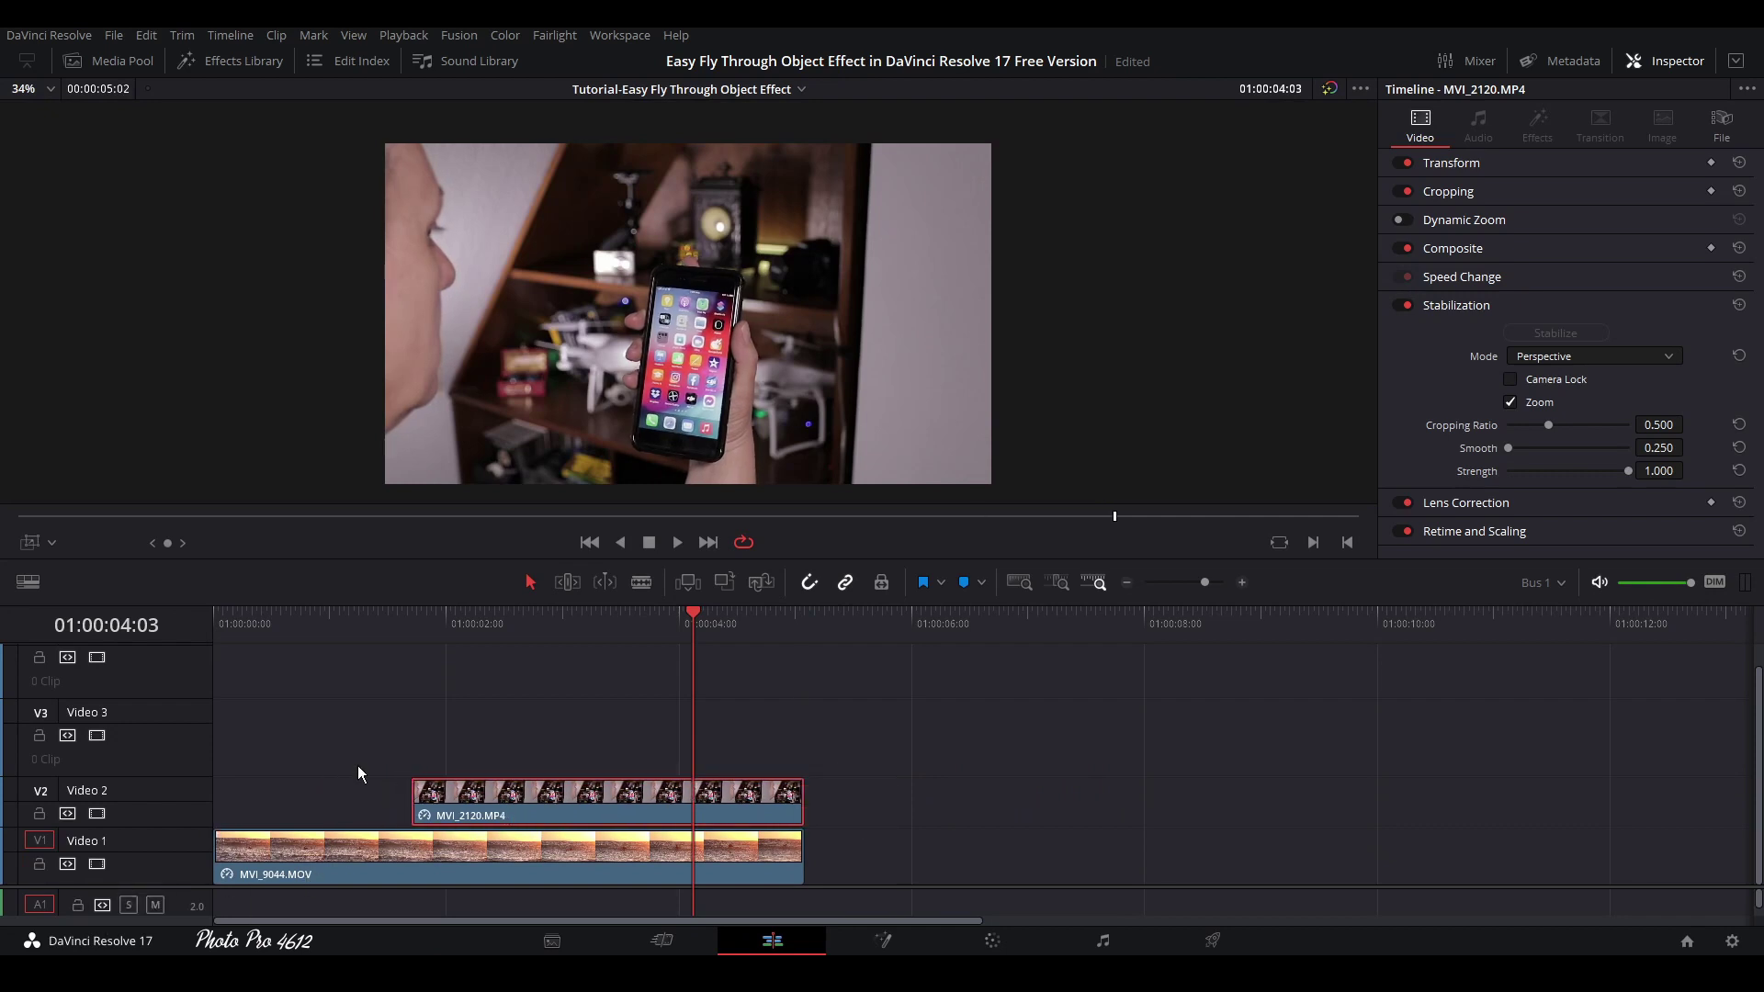
# - On the Color page, draw a closed four-point curve window around the phone screen in MVI_2120.MP4
pyautogui.click(1649, 60)
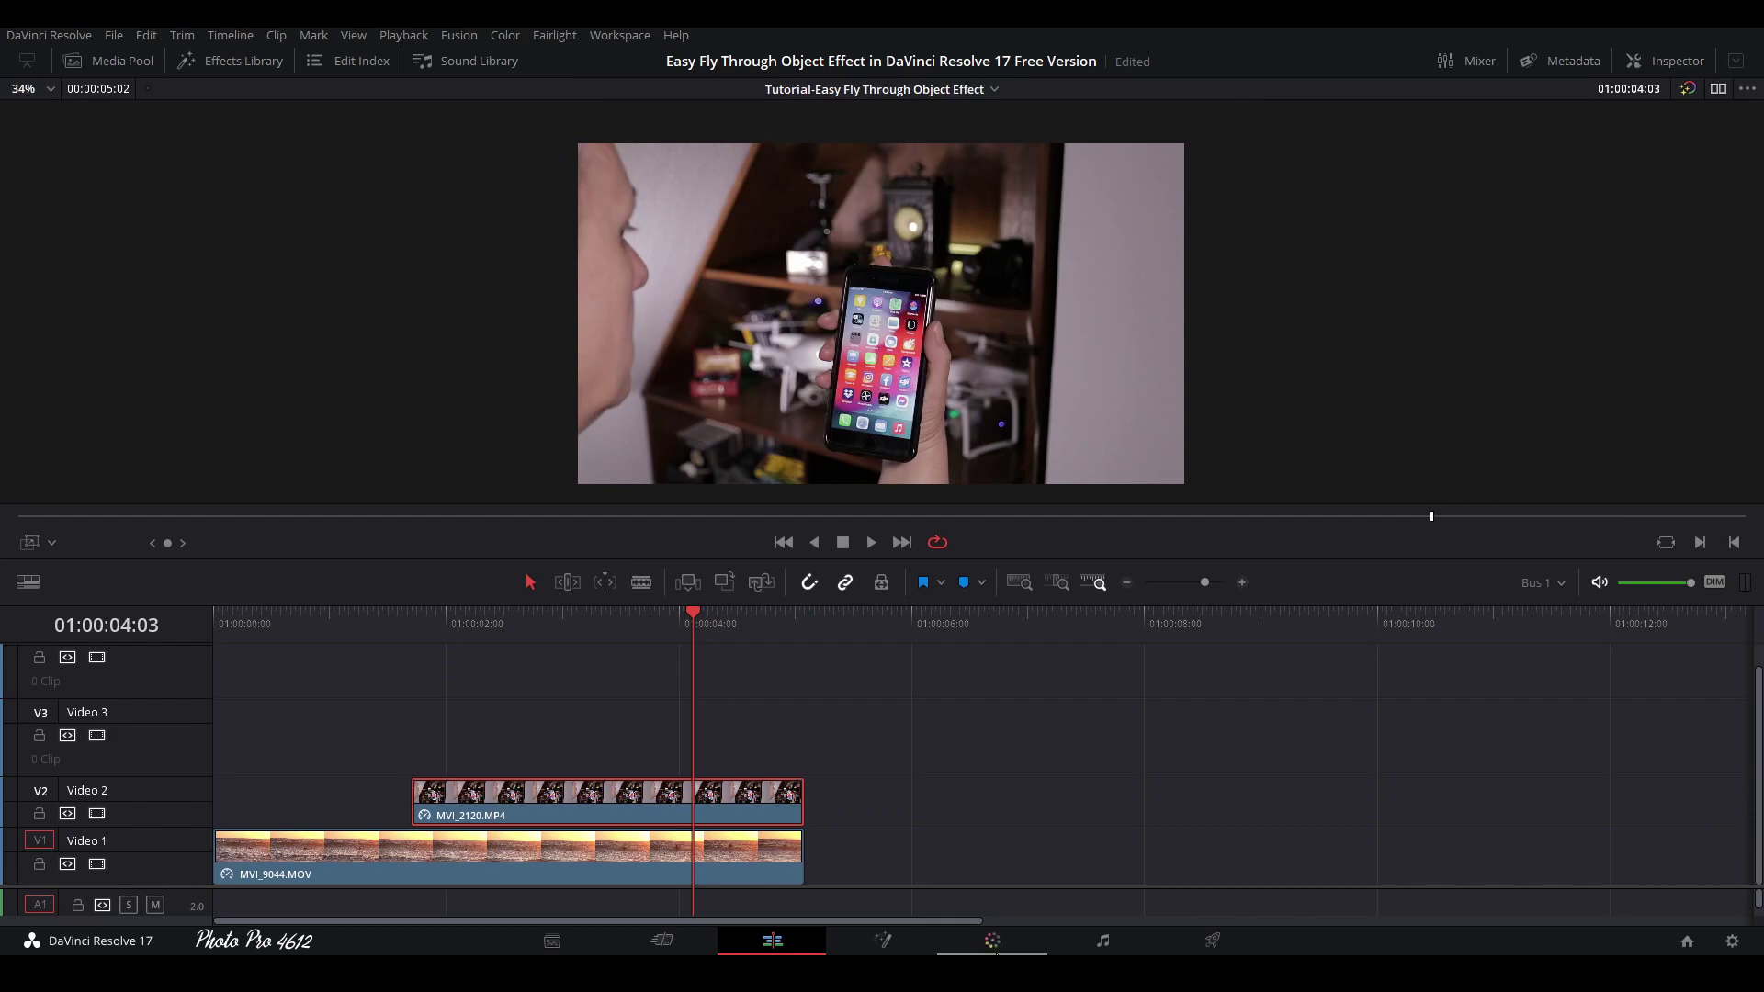
pyautogui.click(992, 940)
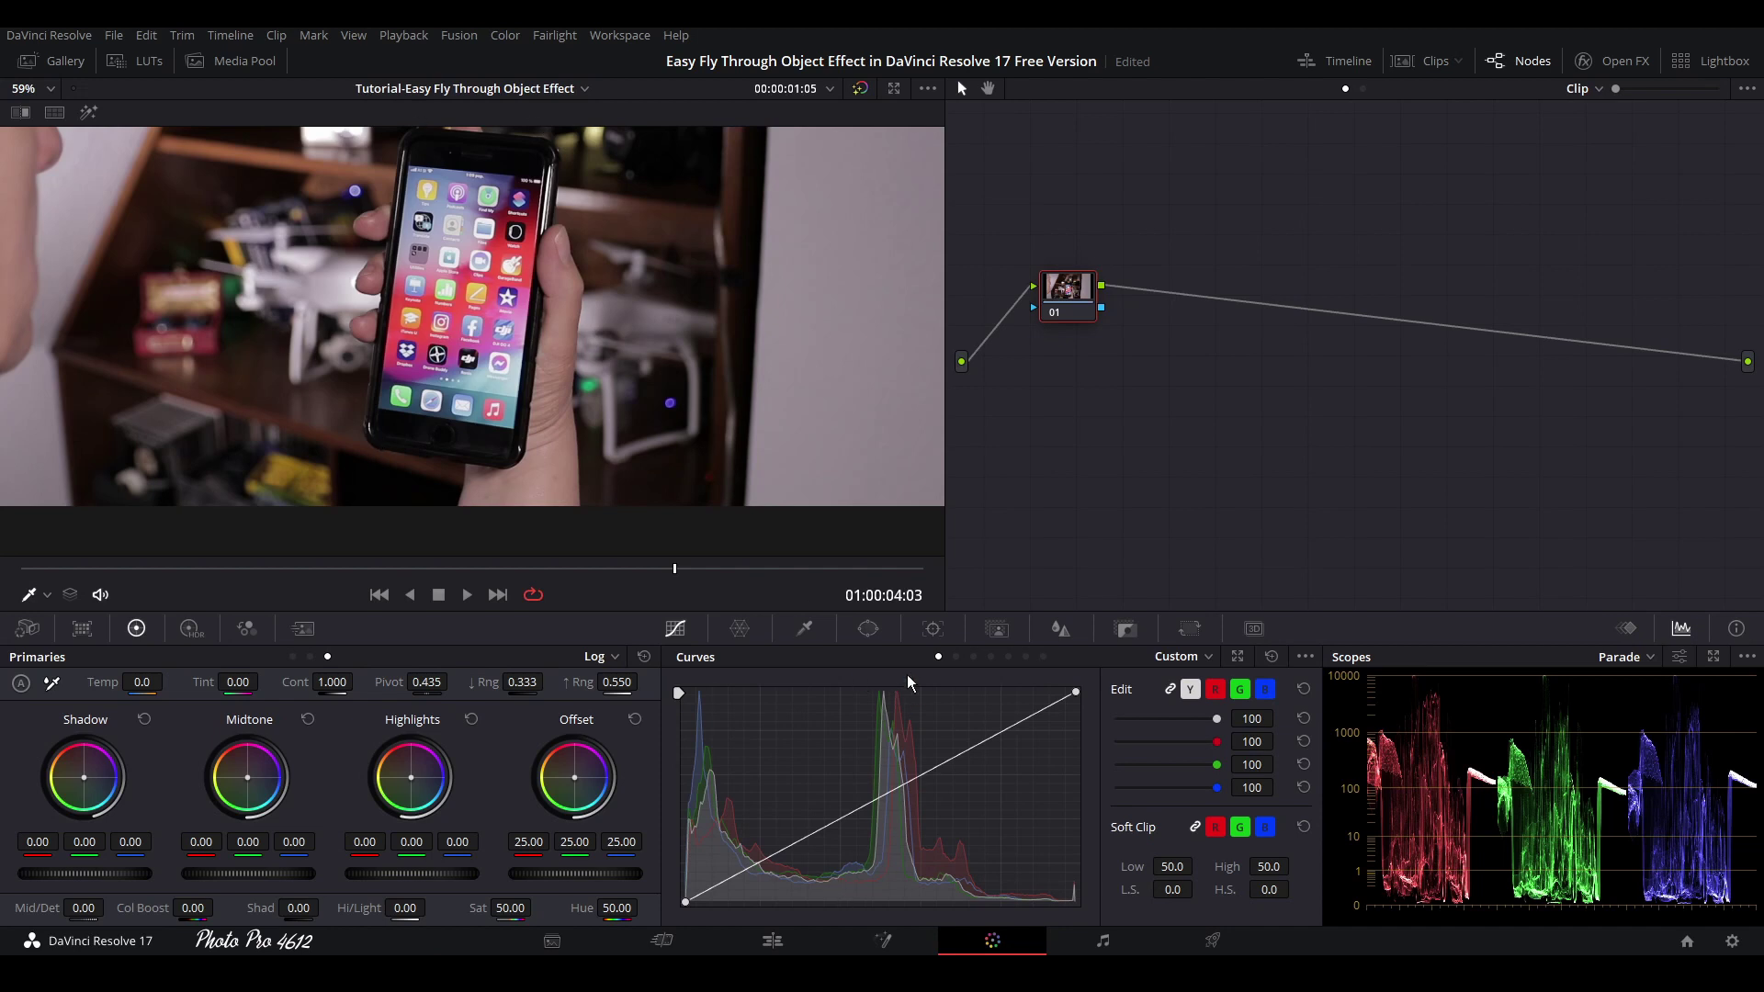
pyautogui.click(869, 630)
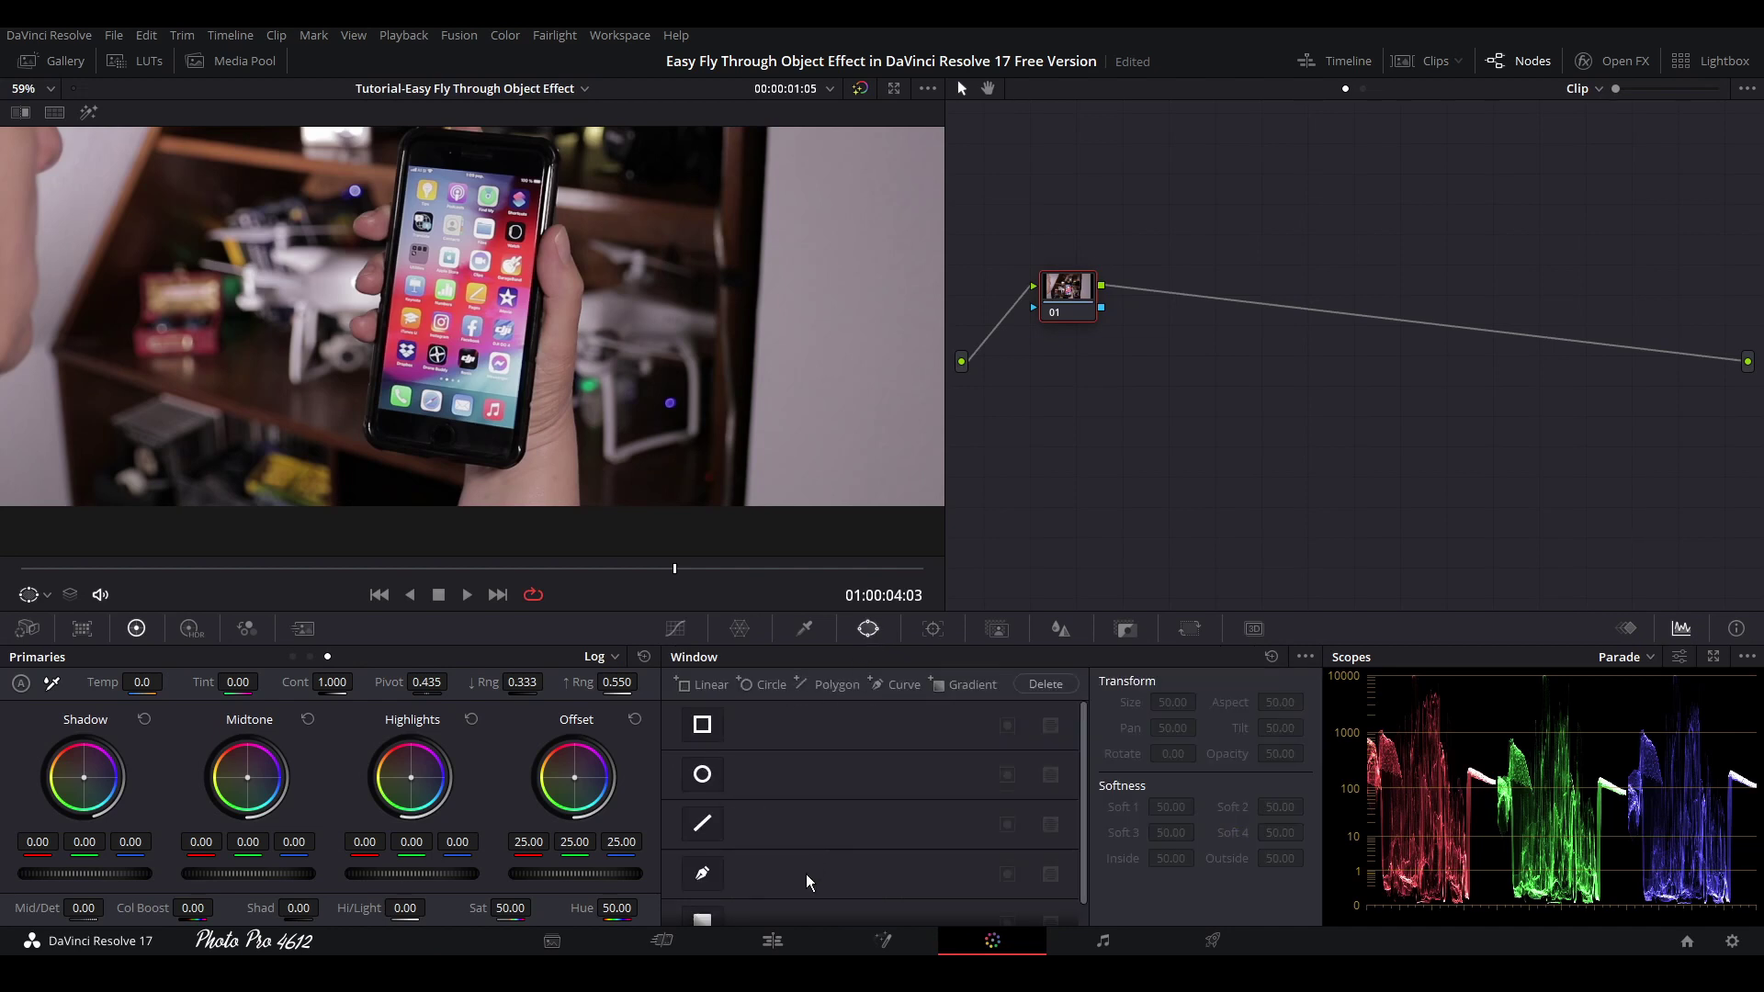
pyautogui.click(704, 875)
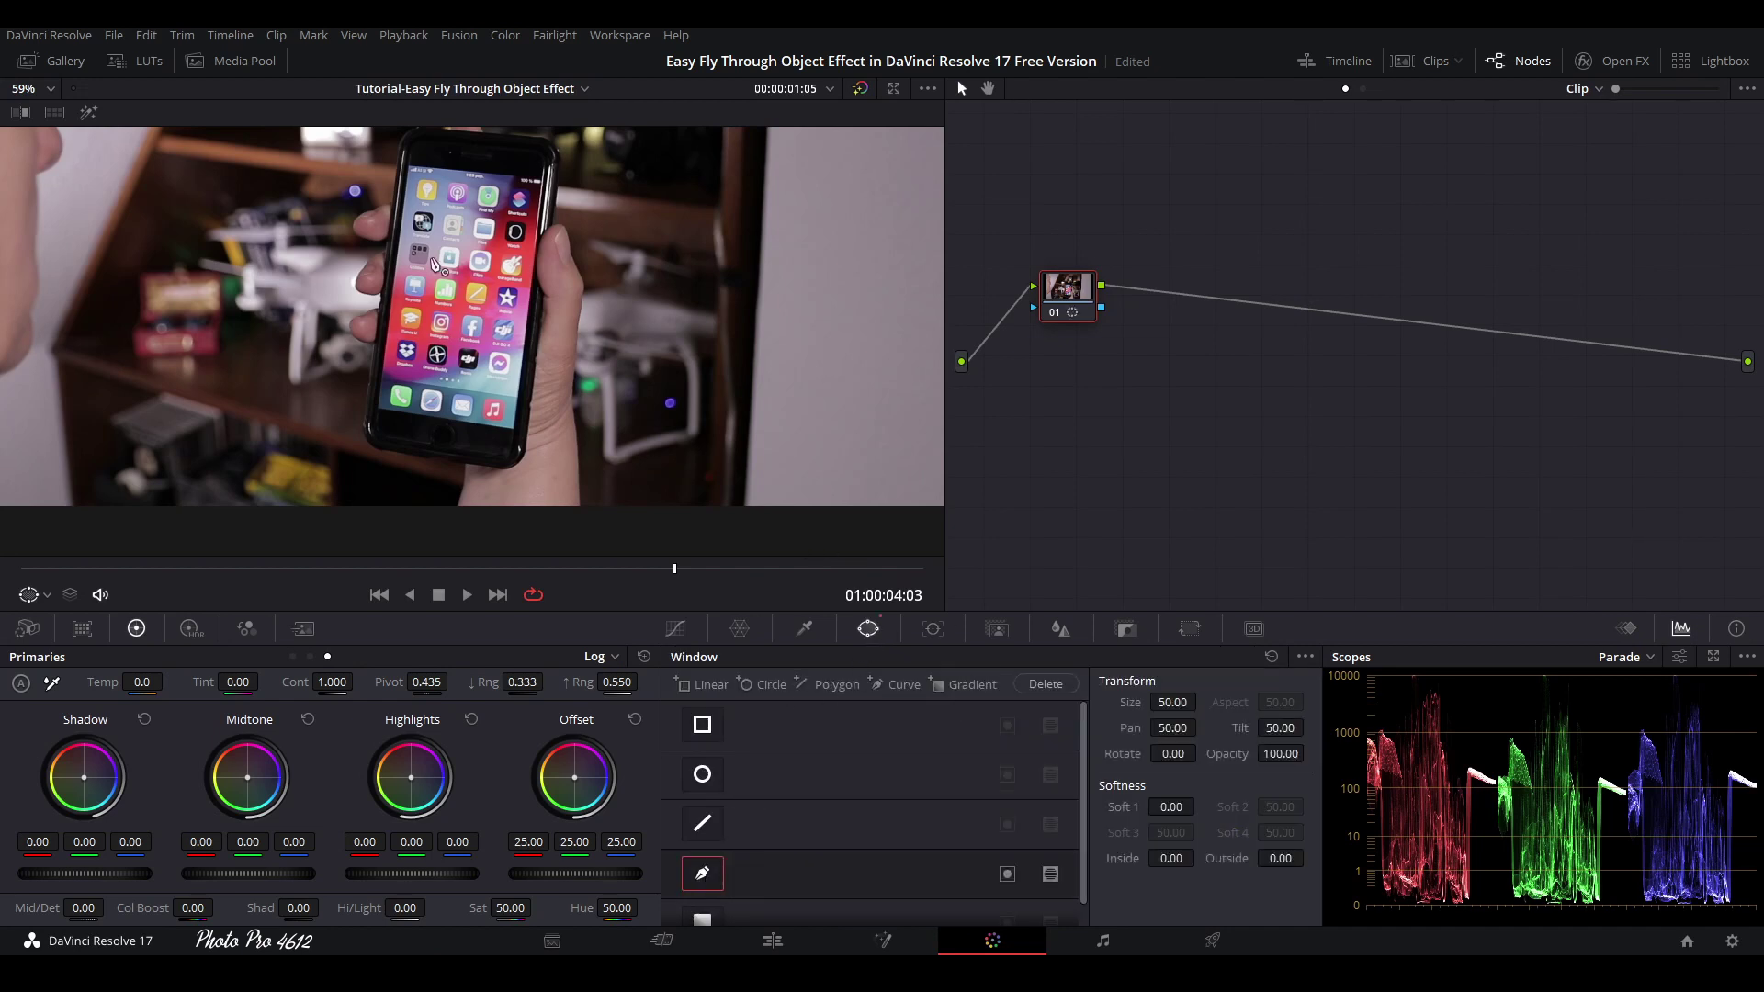
pyautogui.click(408, 165)
pyautogui.click(546, 179)
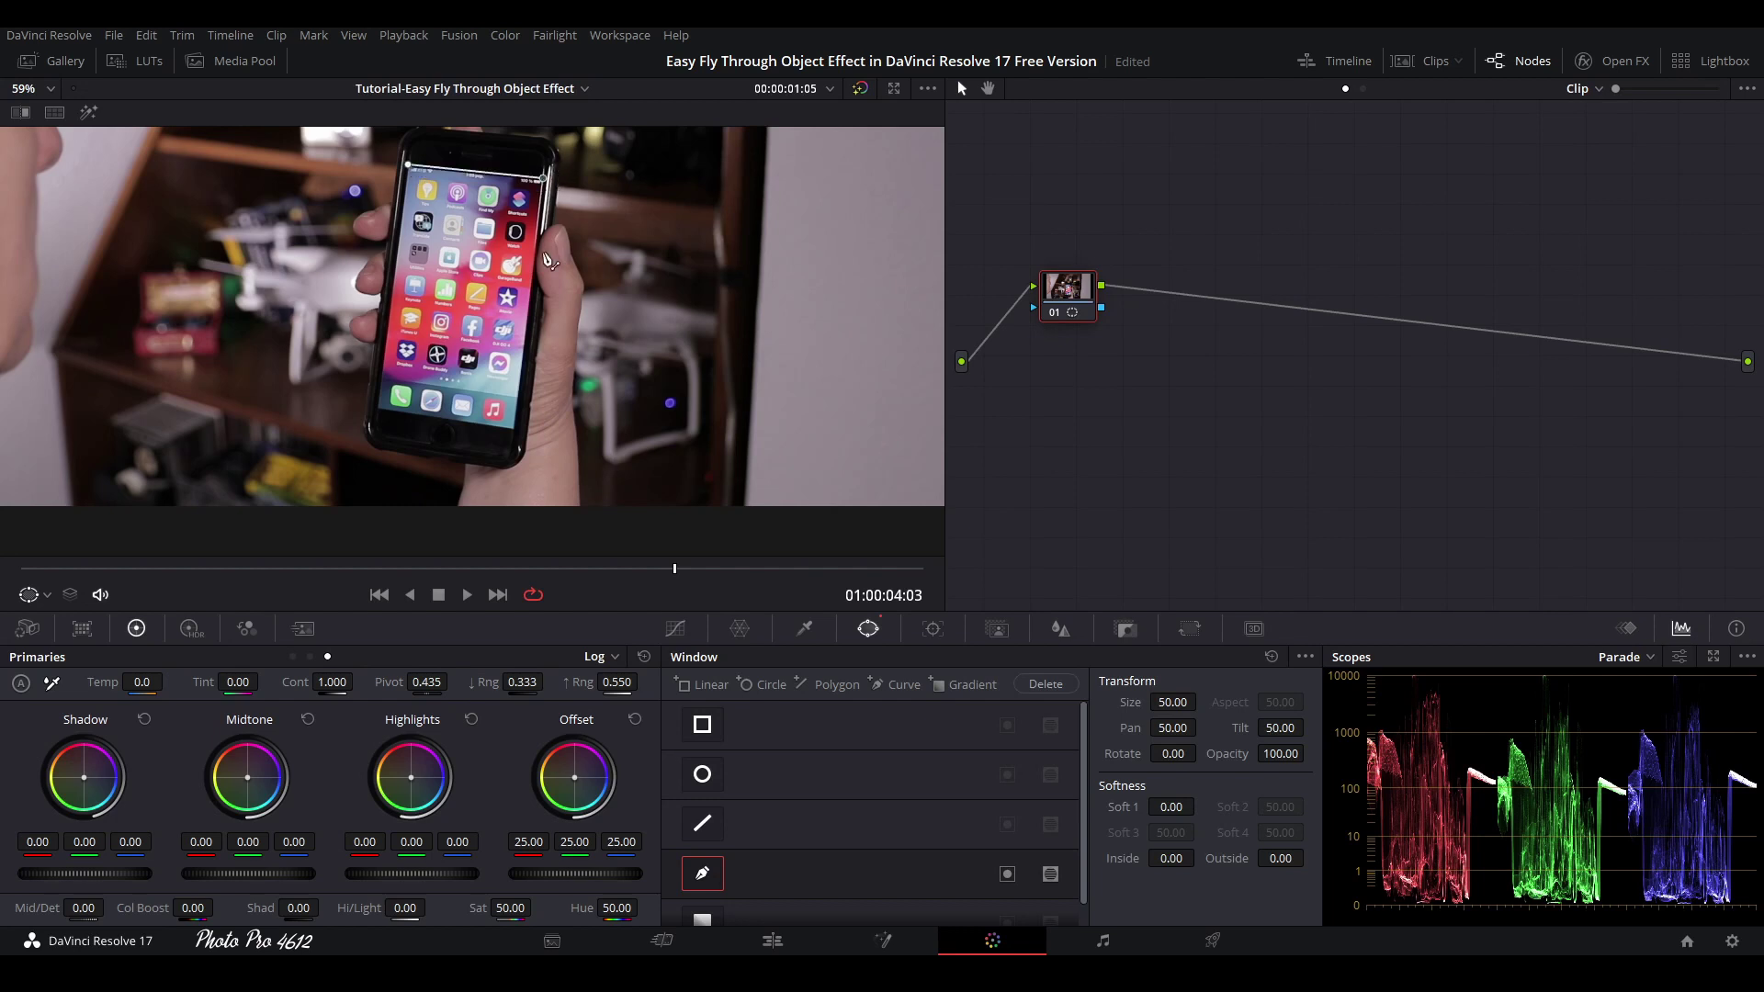
pyautogui.click(514, 428)
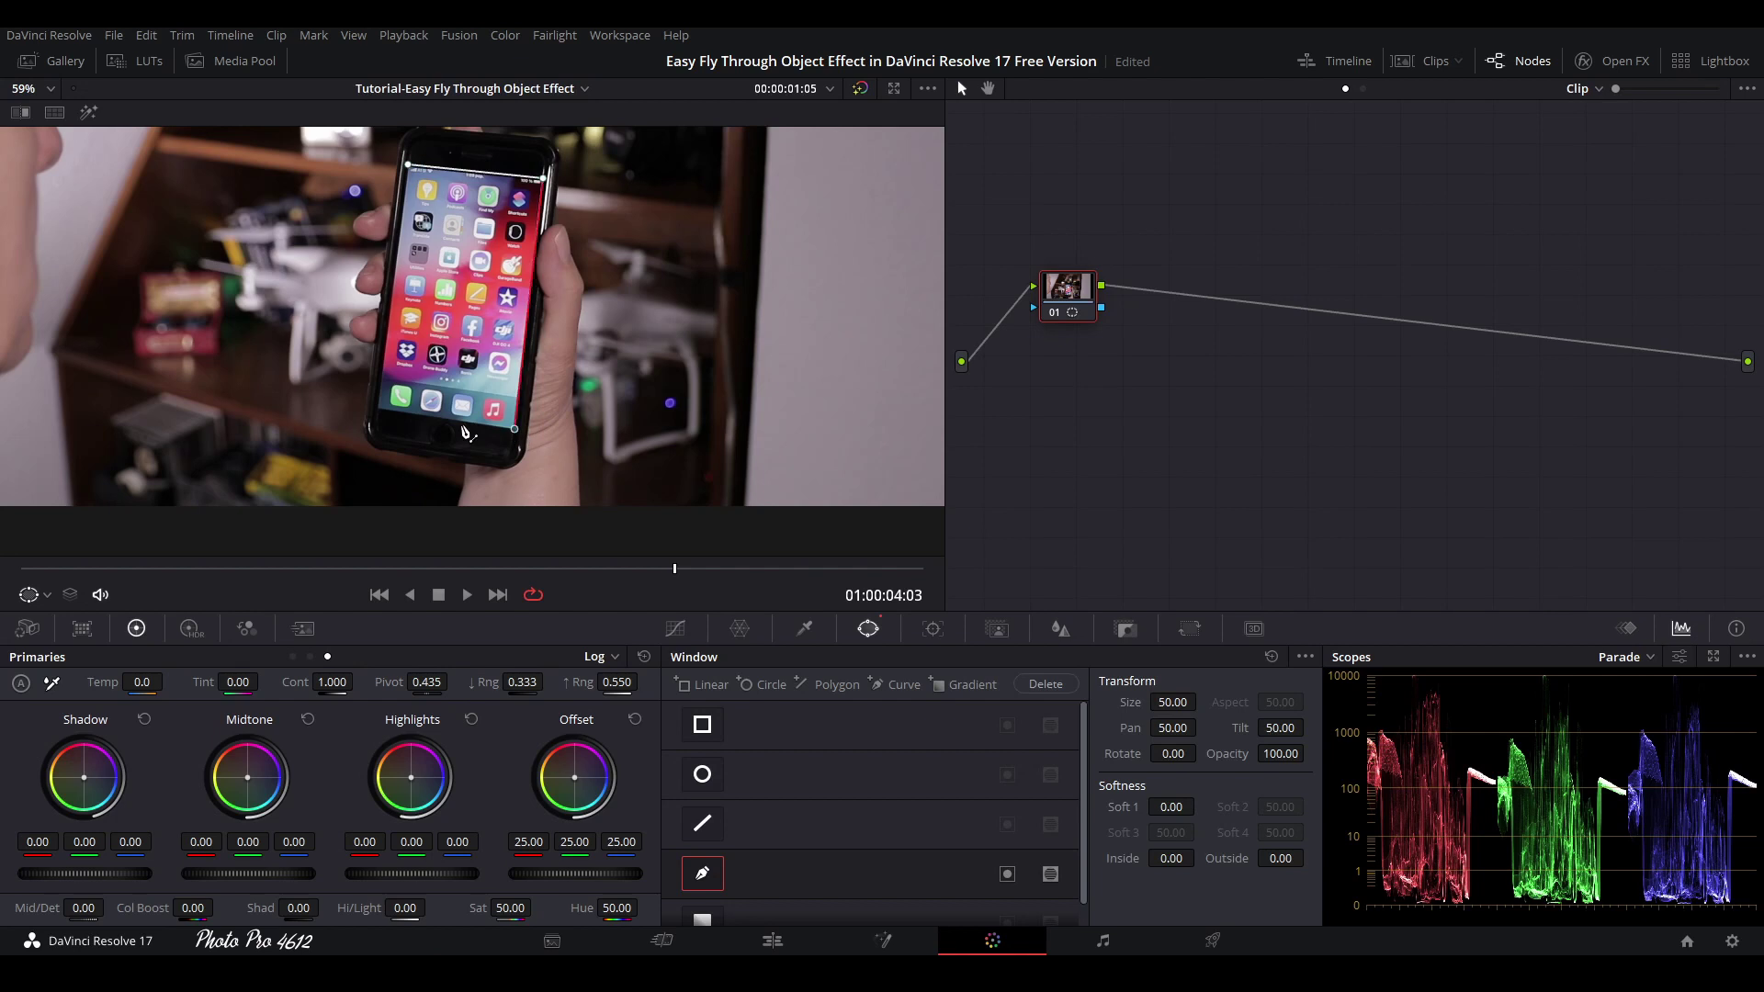
pyautogui.click(377, 406)
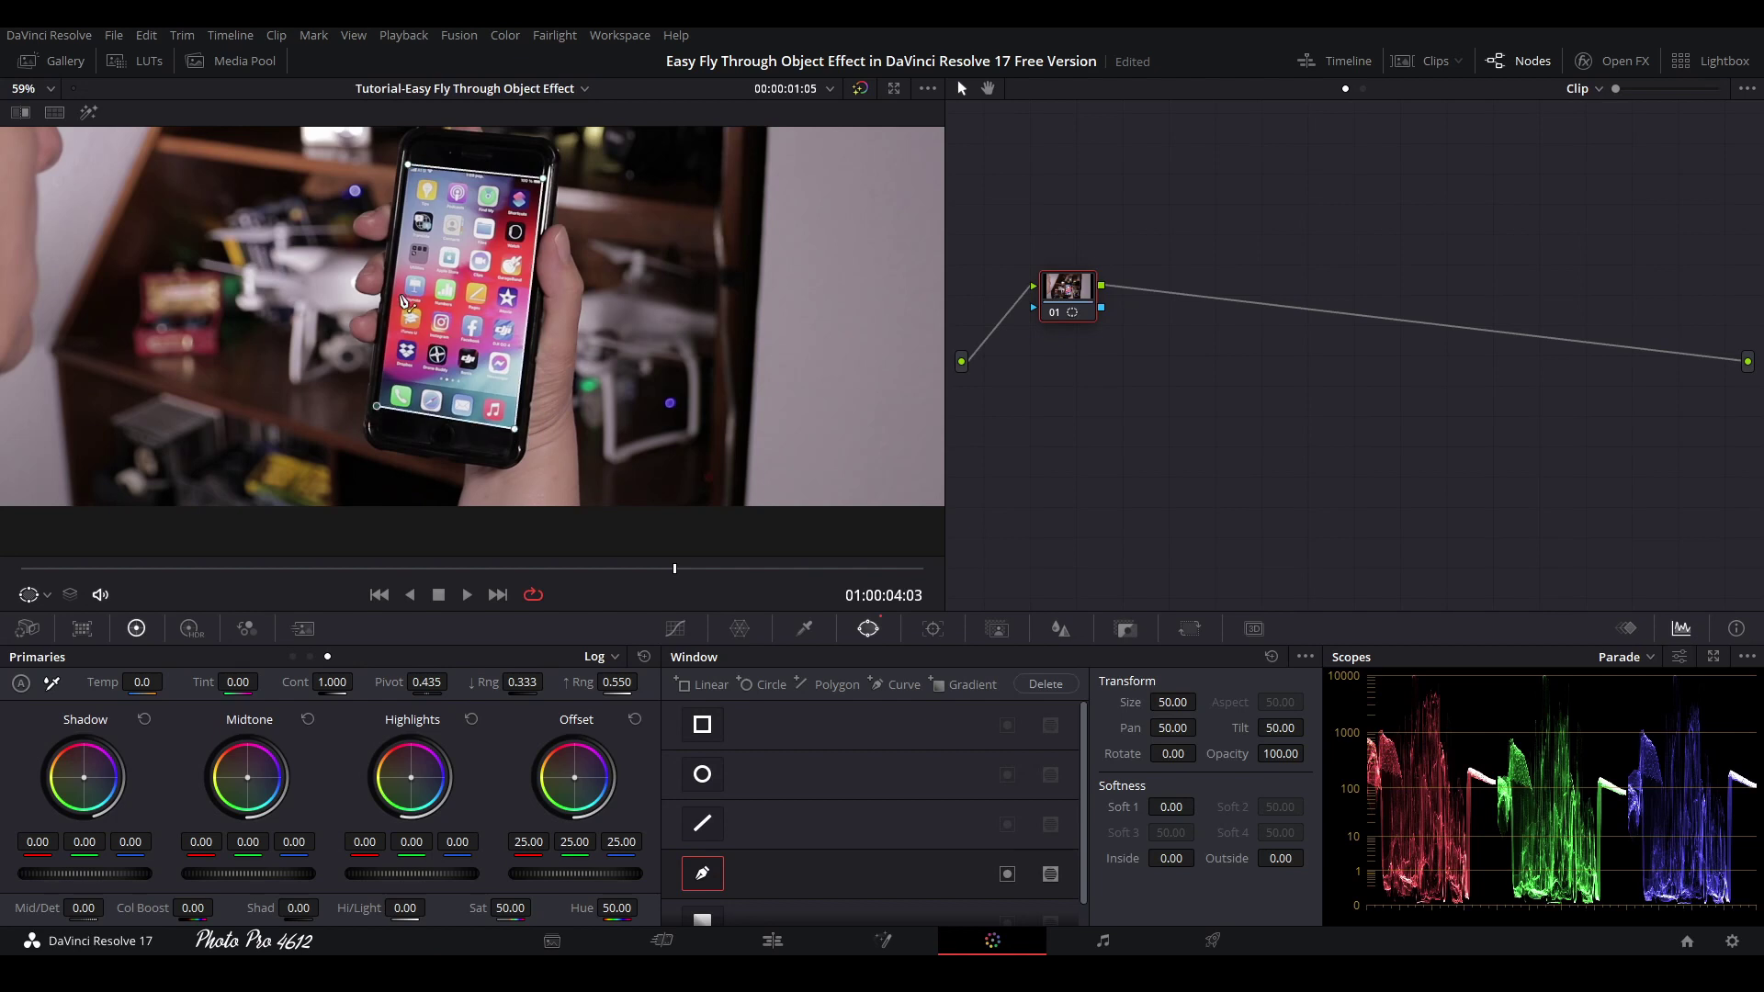
pyautogui.click(409, 165)
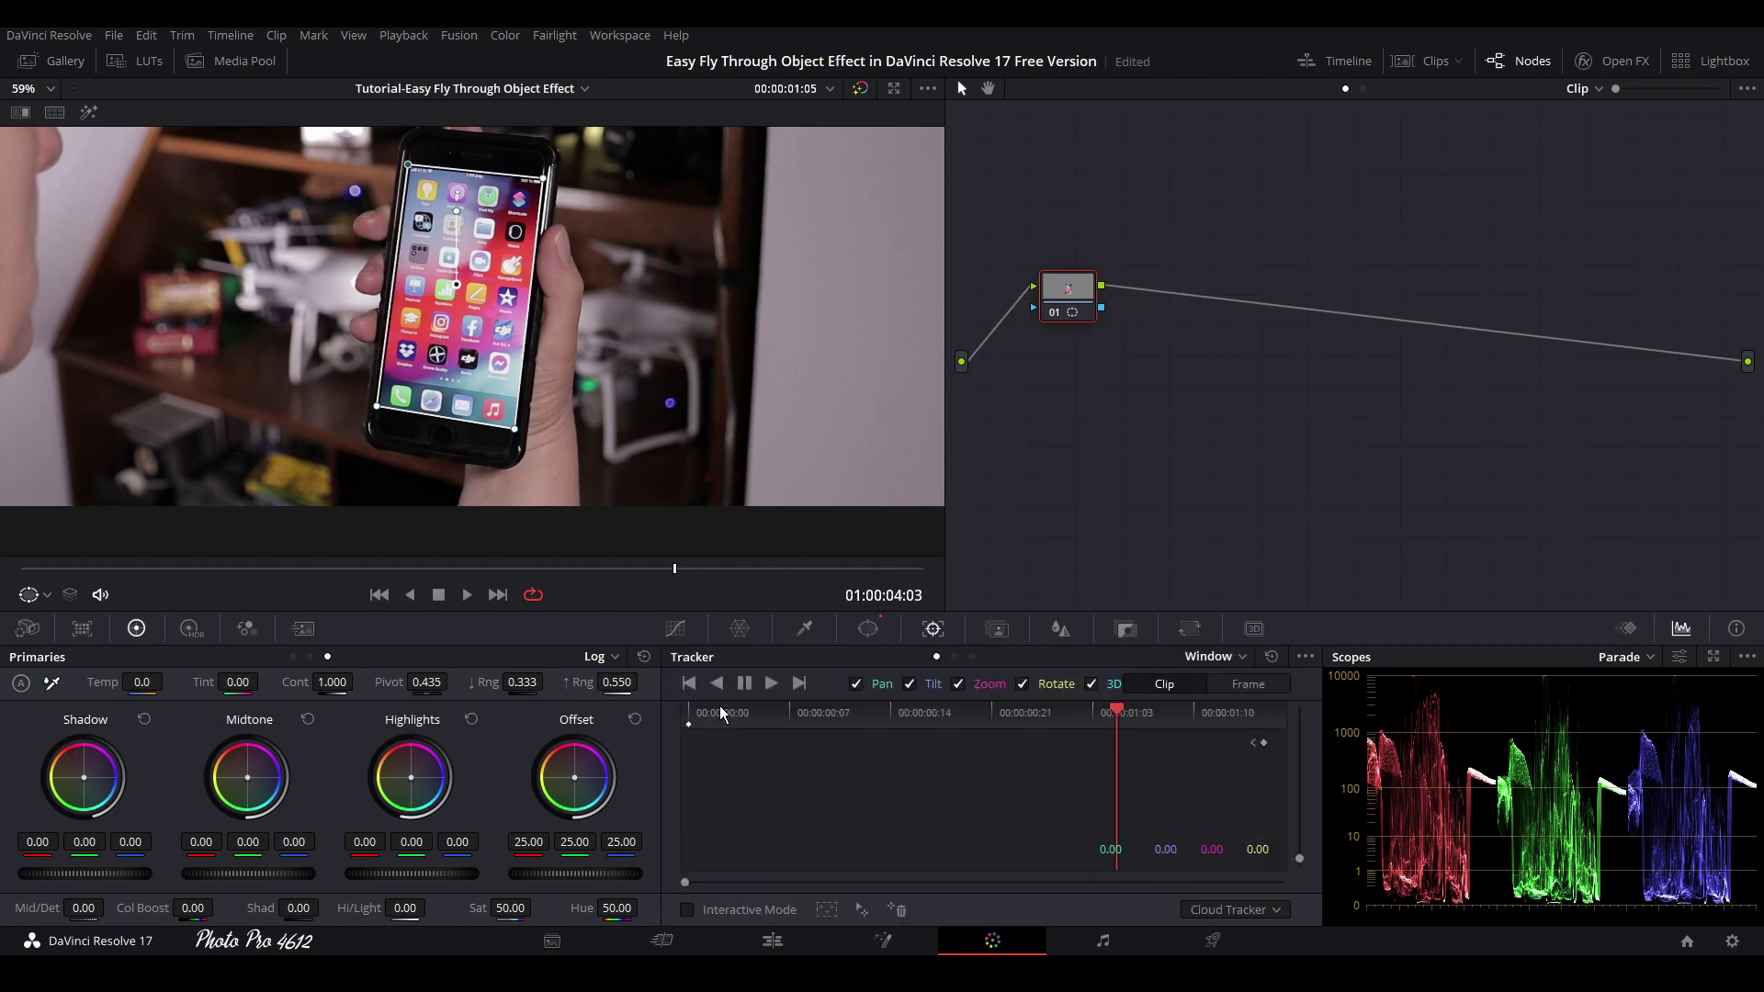
# - Track the phone-screen window forward from the first frame of MVI_2120.MP4 to its end
pyautogui.click(691, 712)
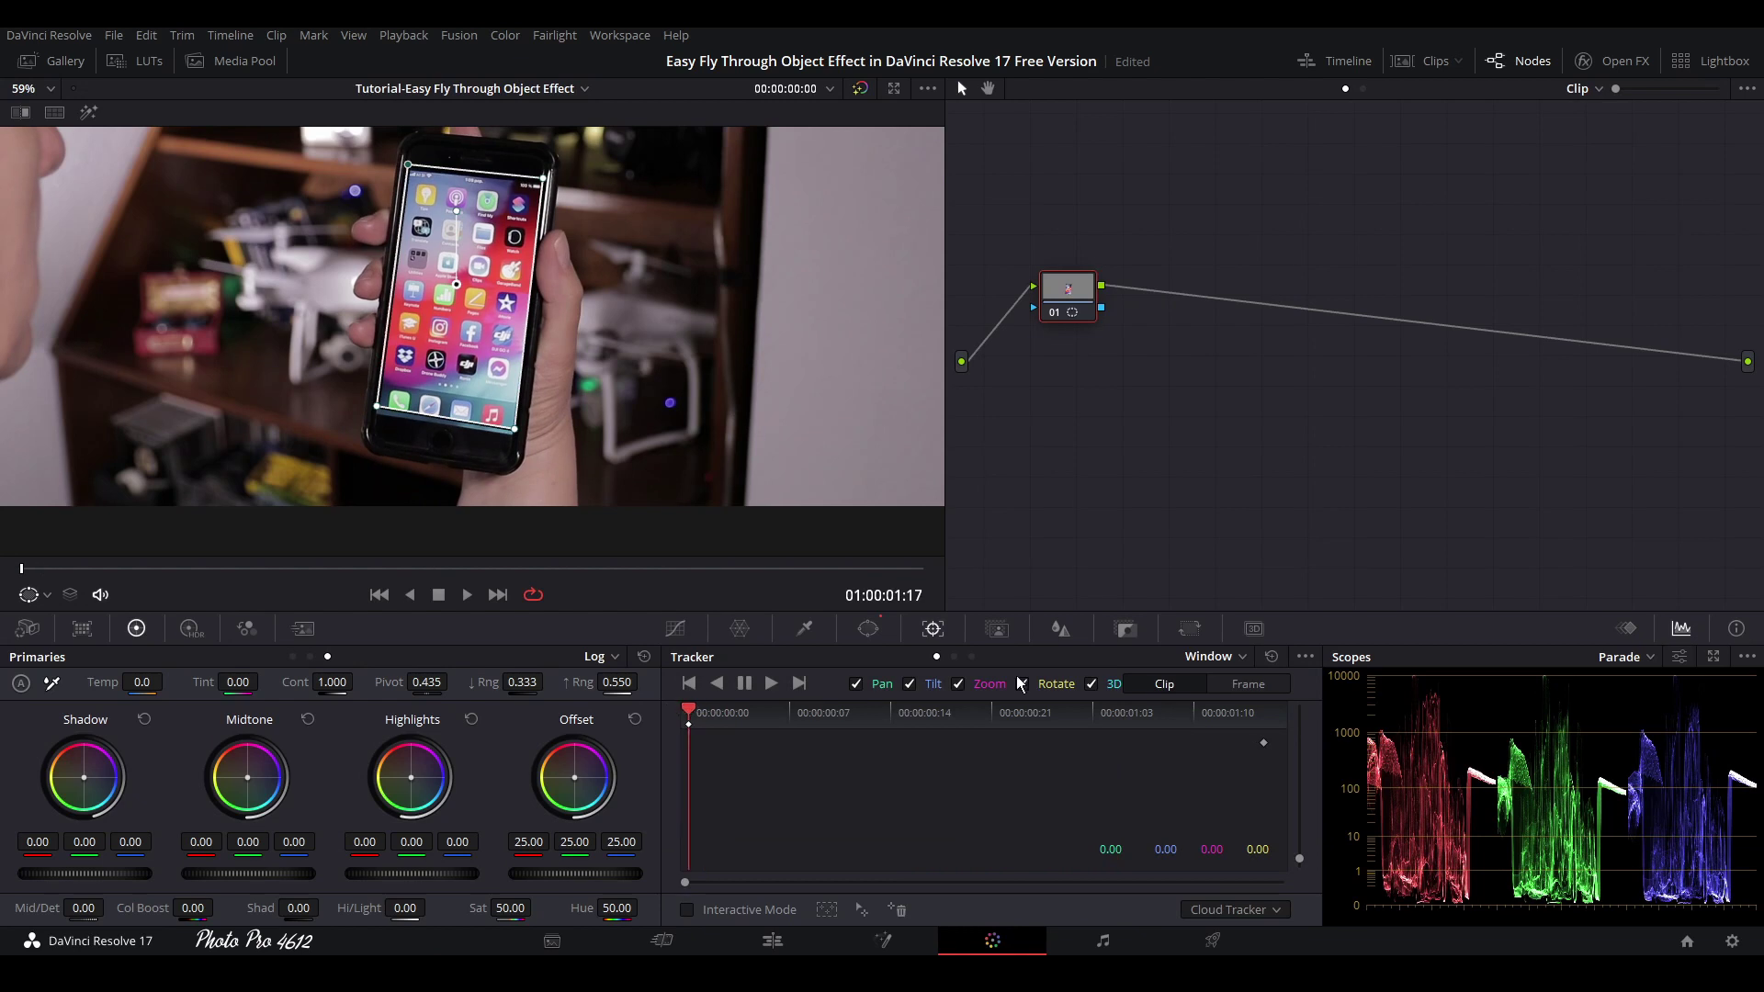
pyautogui.click(771, 683)
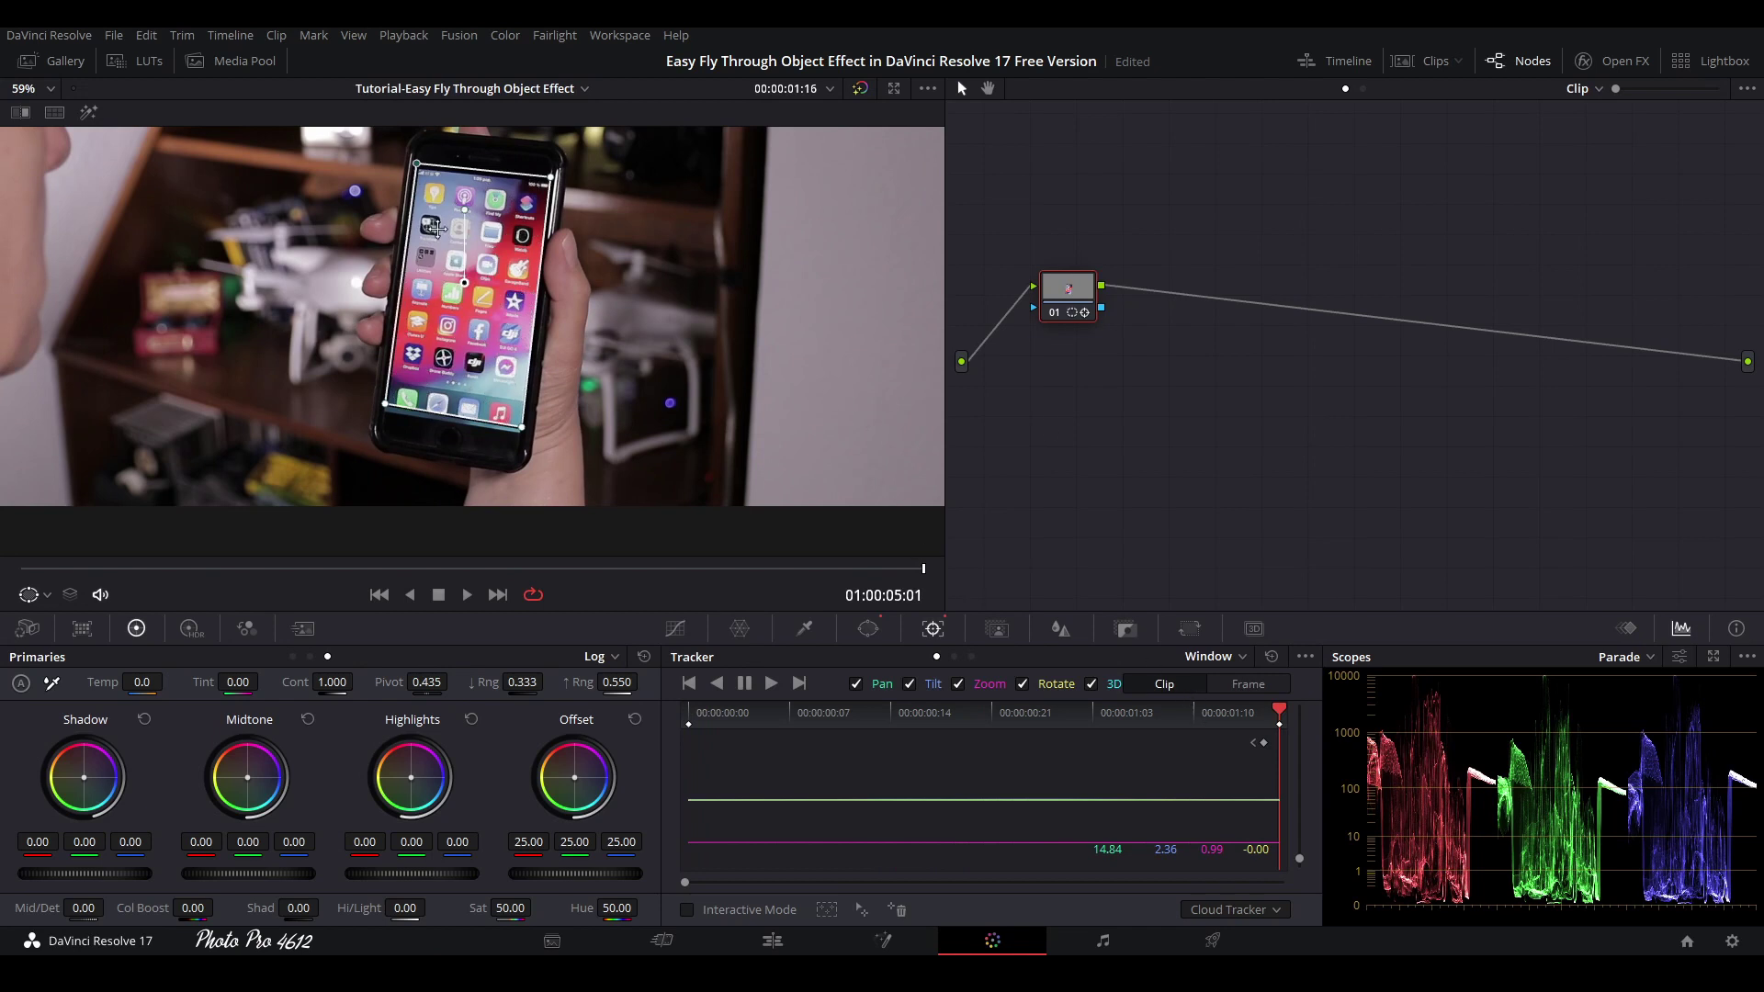
# - Fit the window's four corners to the phone screen on the last frame, then track the clip again backward and forward
pyautogui.moveTo(385, 407); pyautogui.dragTo(382, 412)
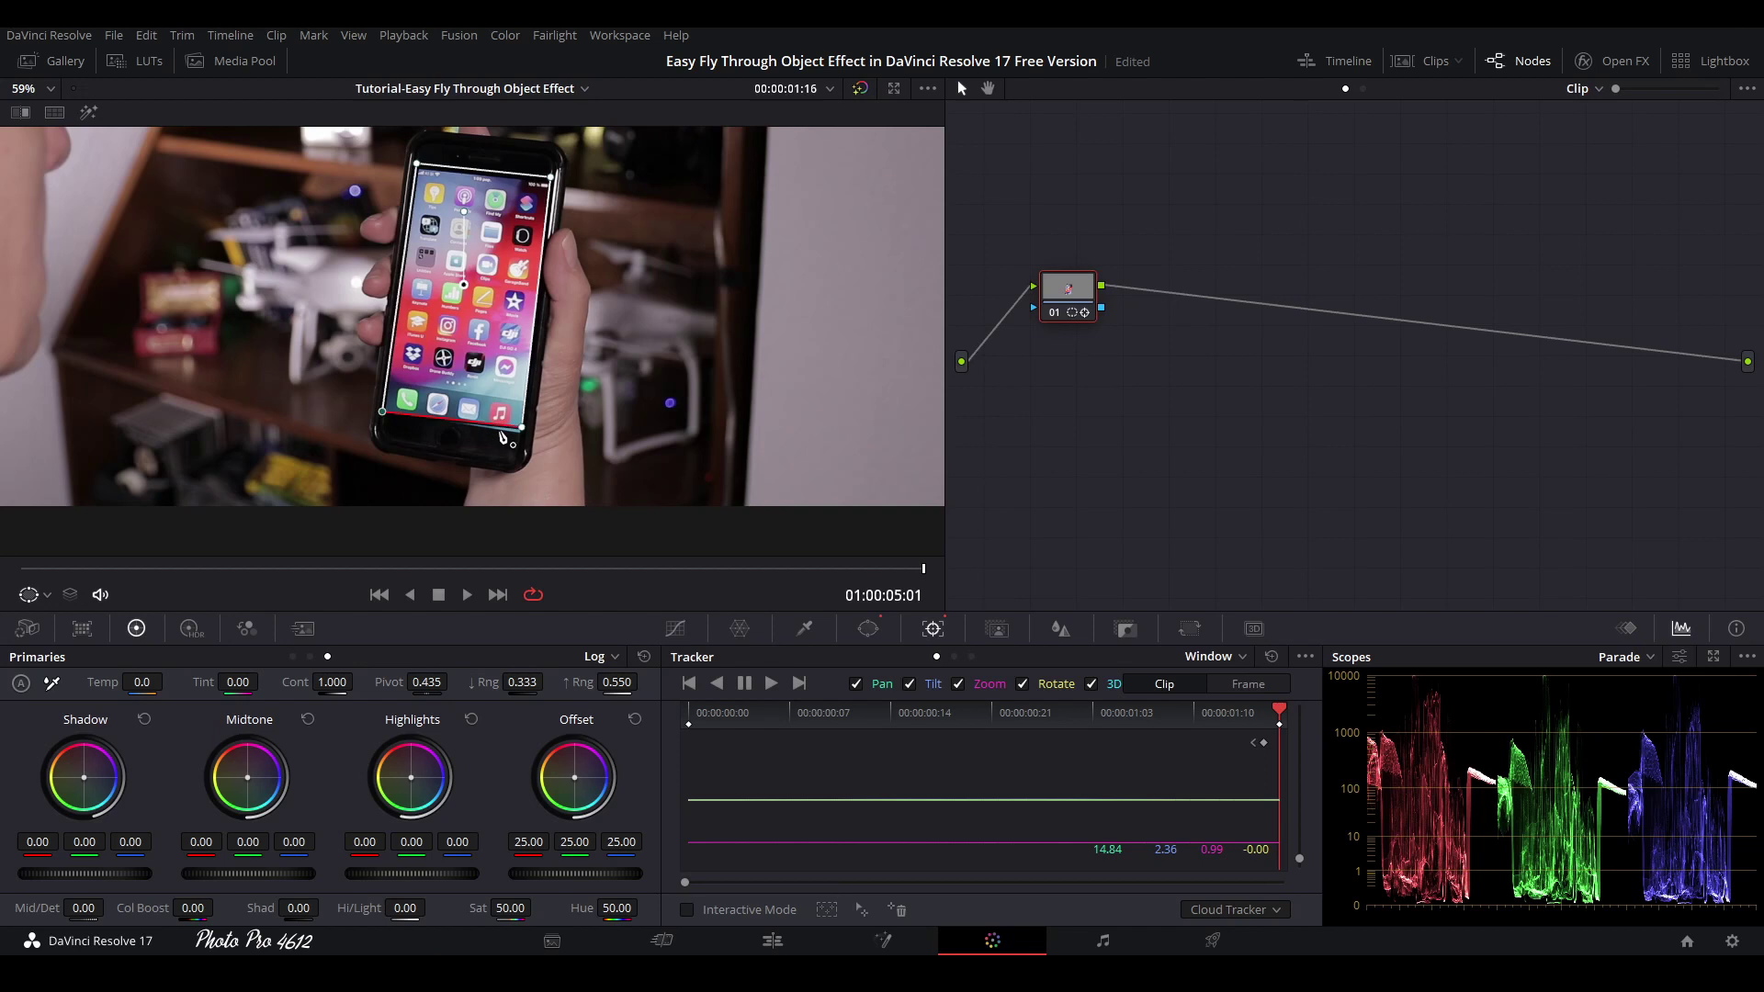
pyautogui.moveTo(521, 428); pyautogui.dragTo(522, 432)
pyautogui.moveTo(550, 180); pyautogui.dragTo(556, 188)
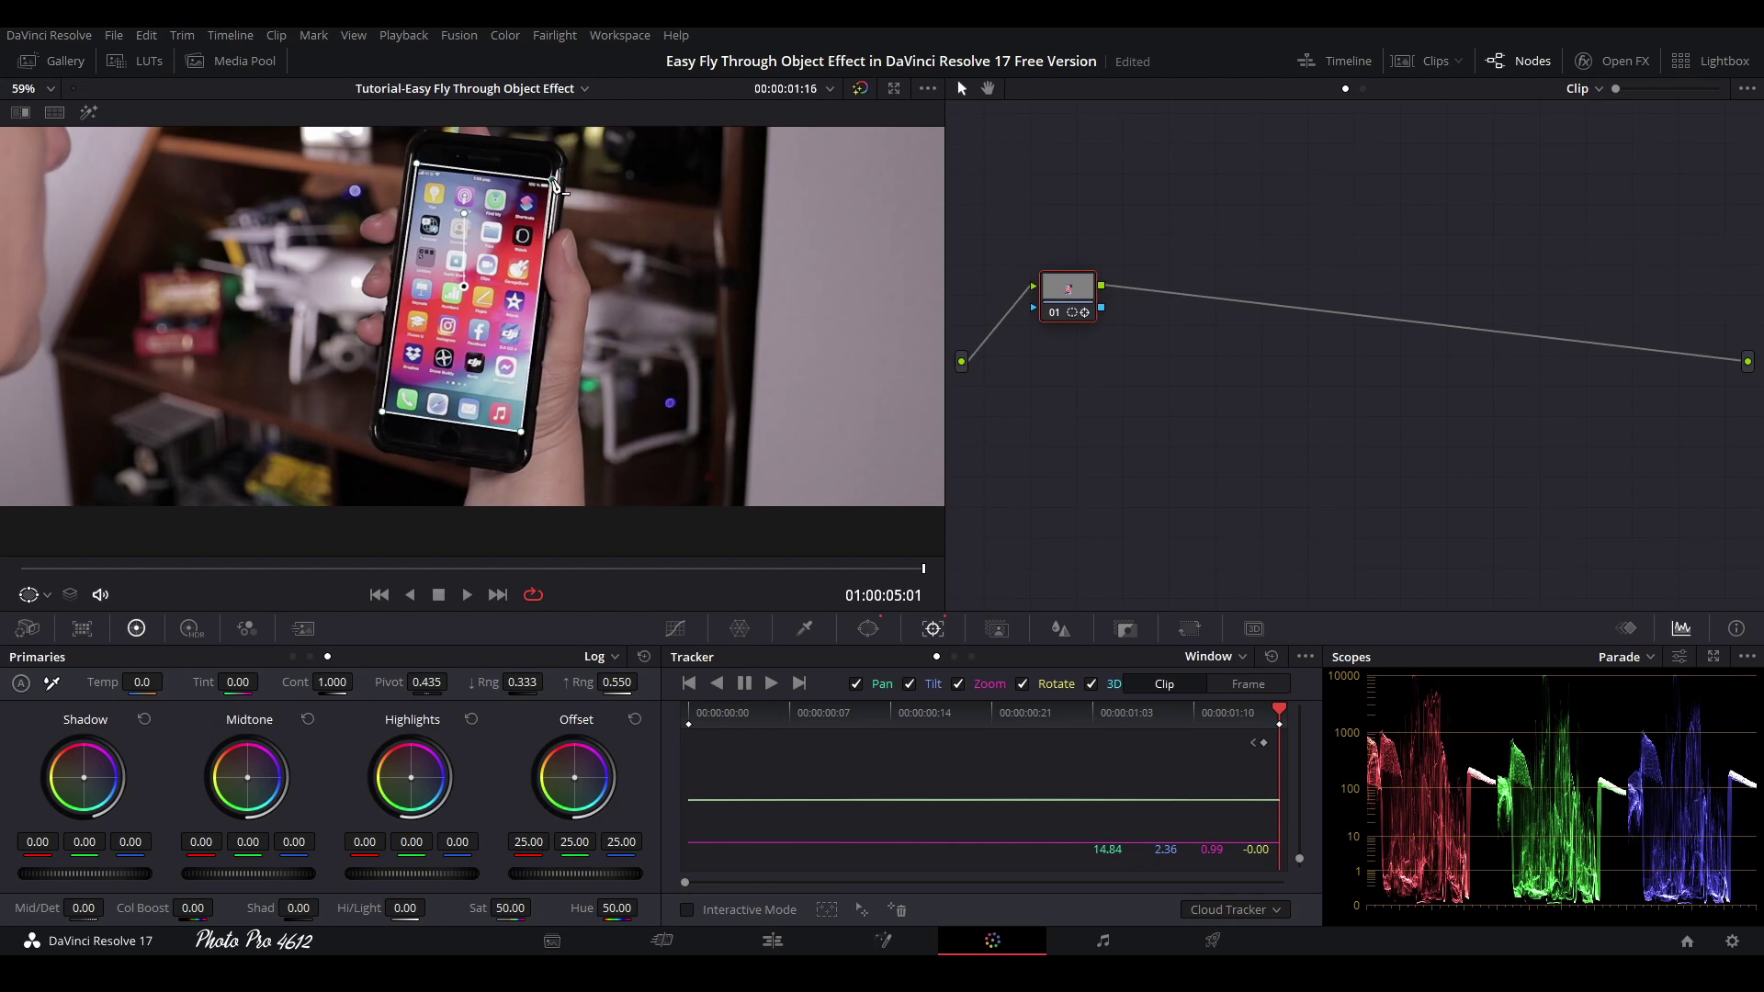
pyautogui.moveTo(416, 170); pyautogui.dragTo(416, 166)
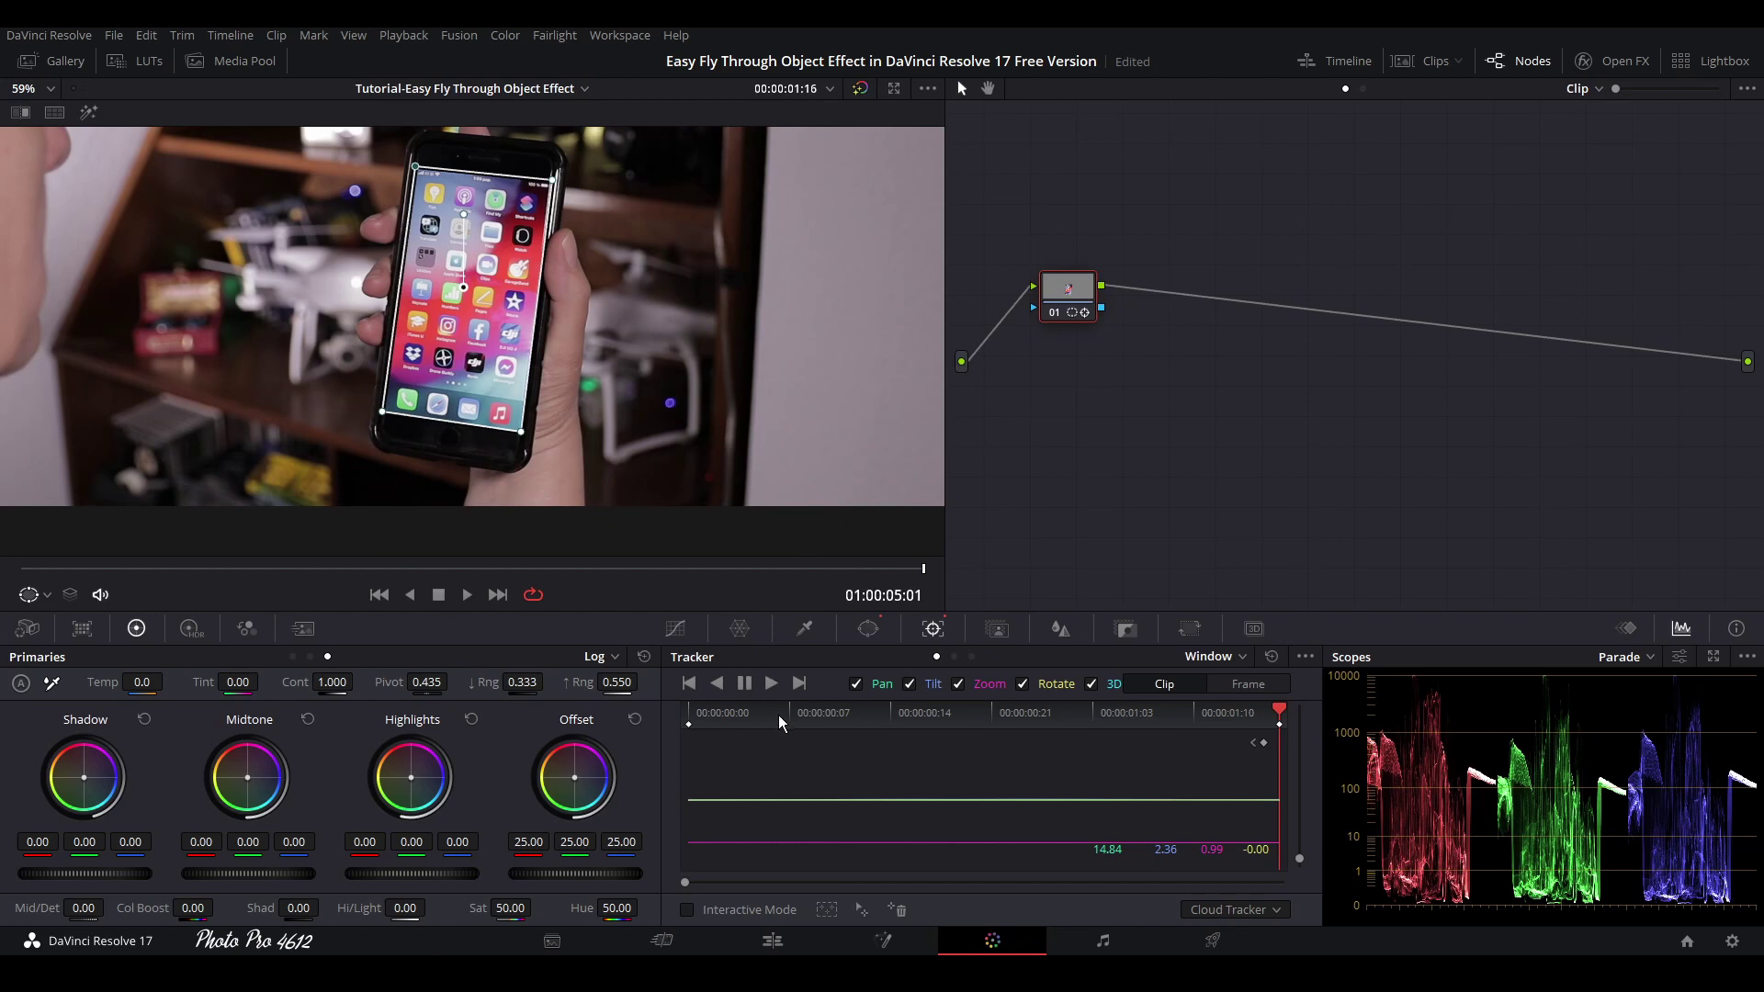
pyautogui.click(717, 684)
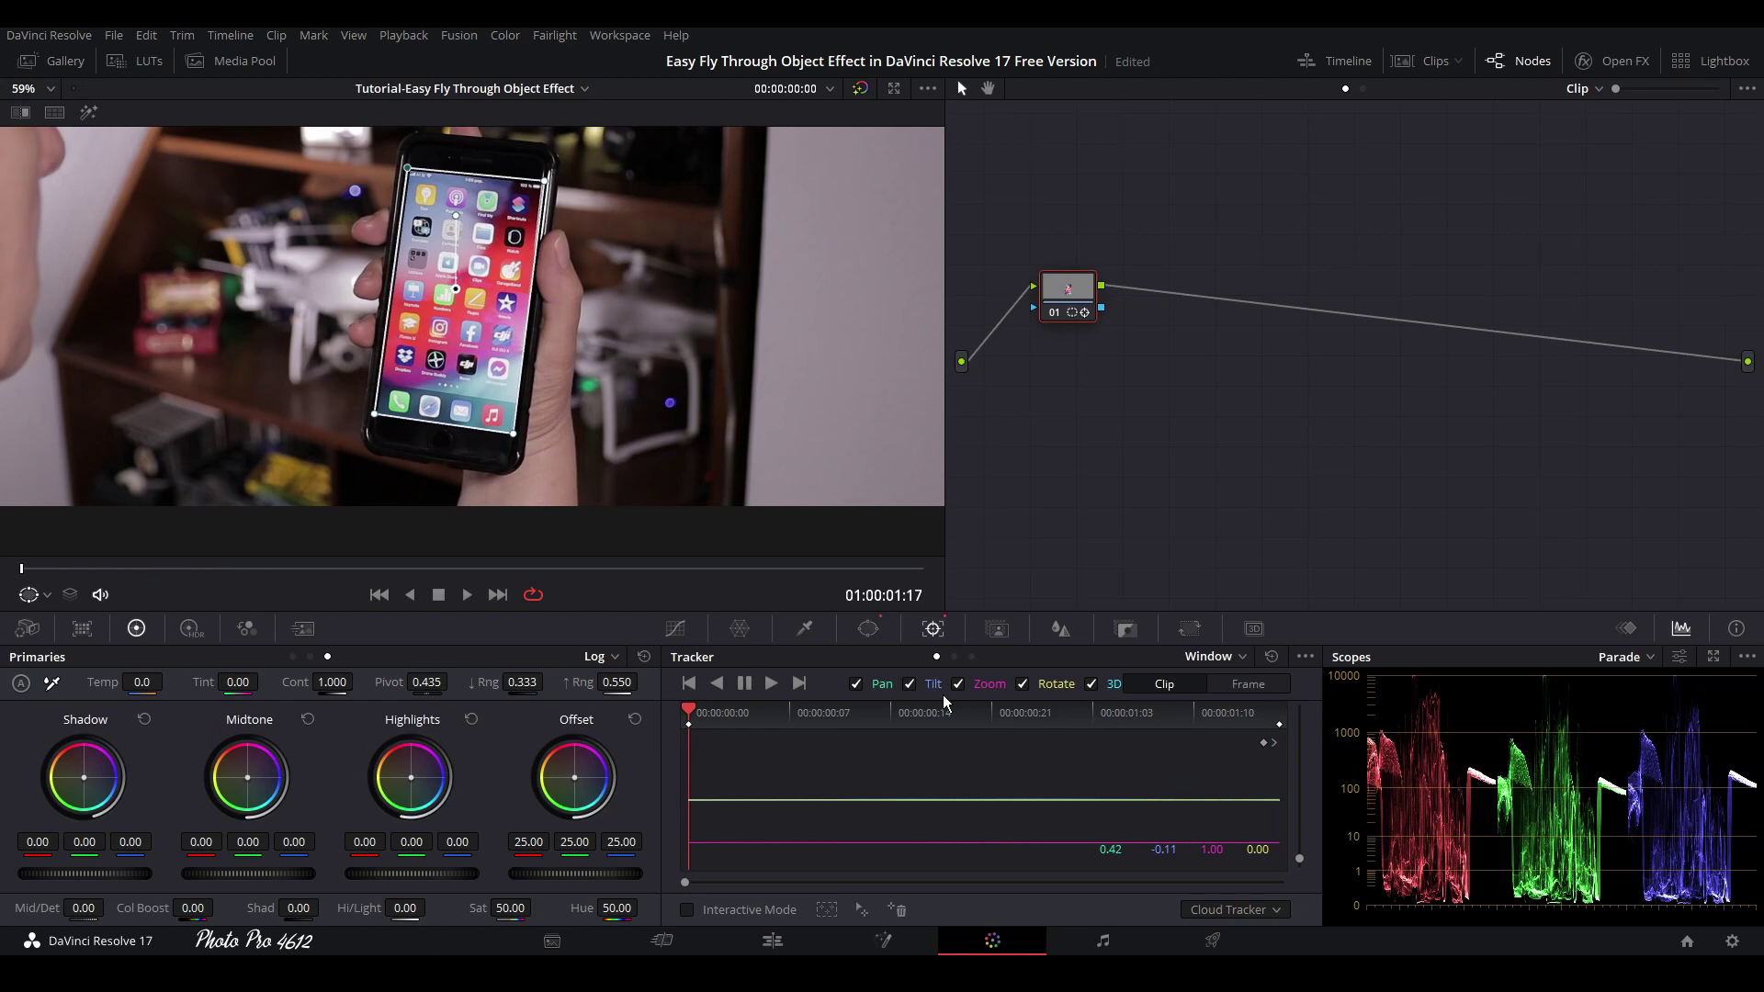
pyautogui.click(771, 683)
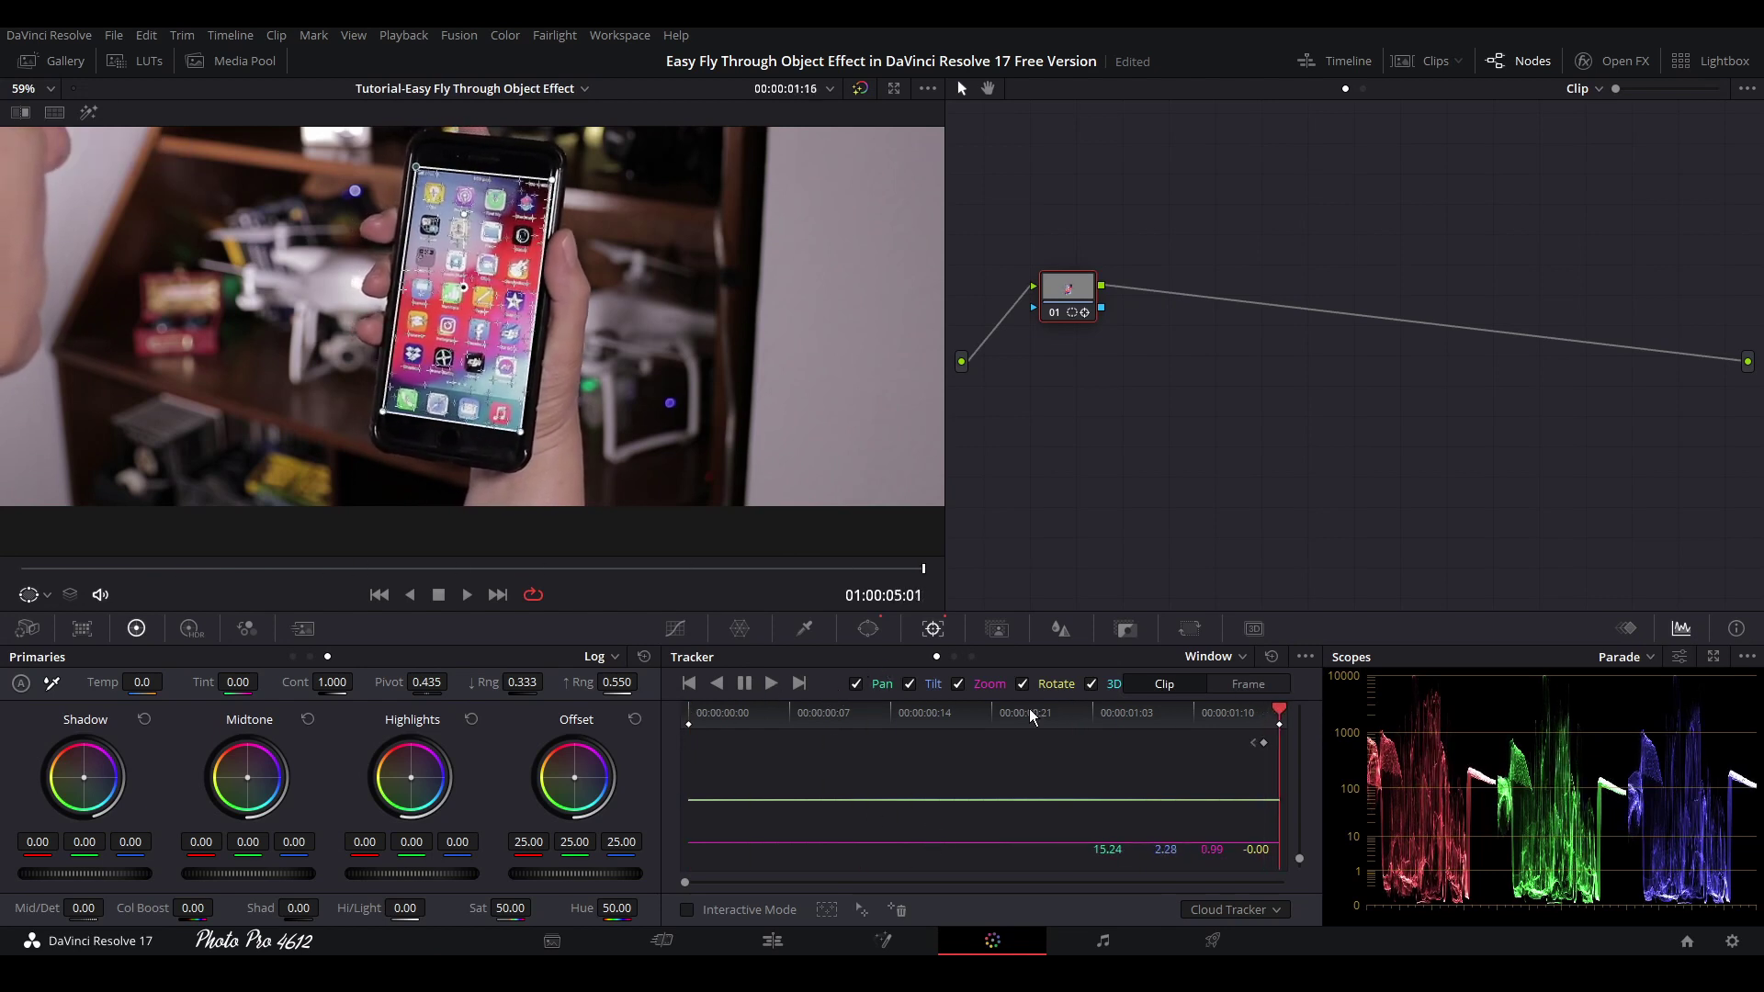
# - Add an alpha output to the node graph and connect node 01's alpha output to it
pyautogui.rightClick(1174, 380)
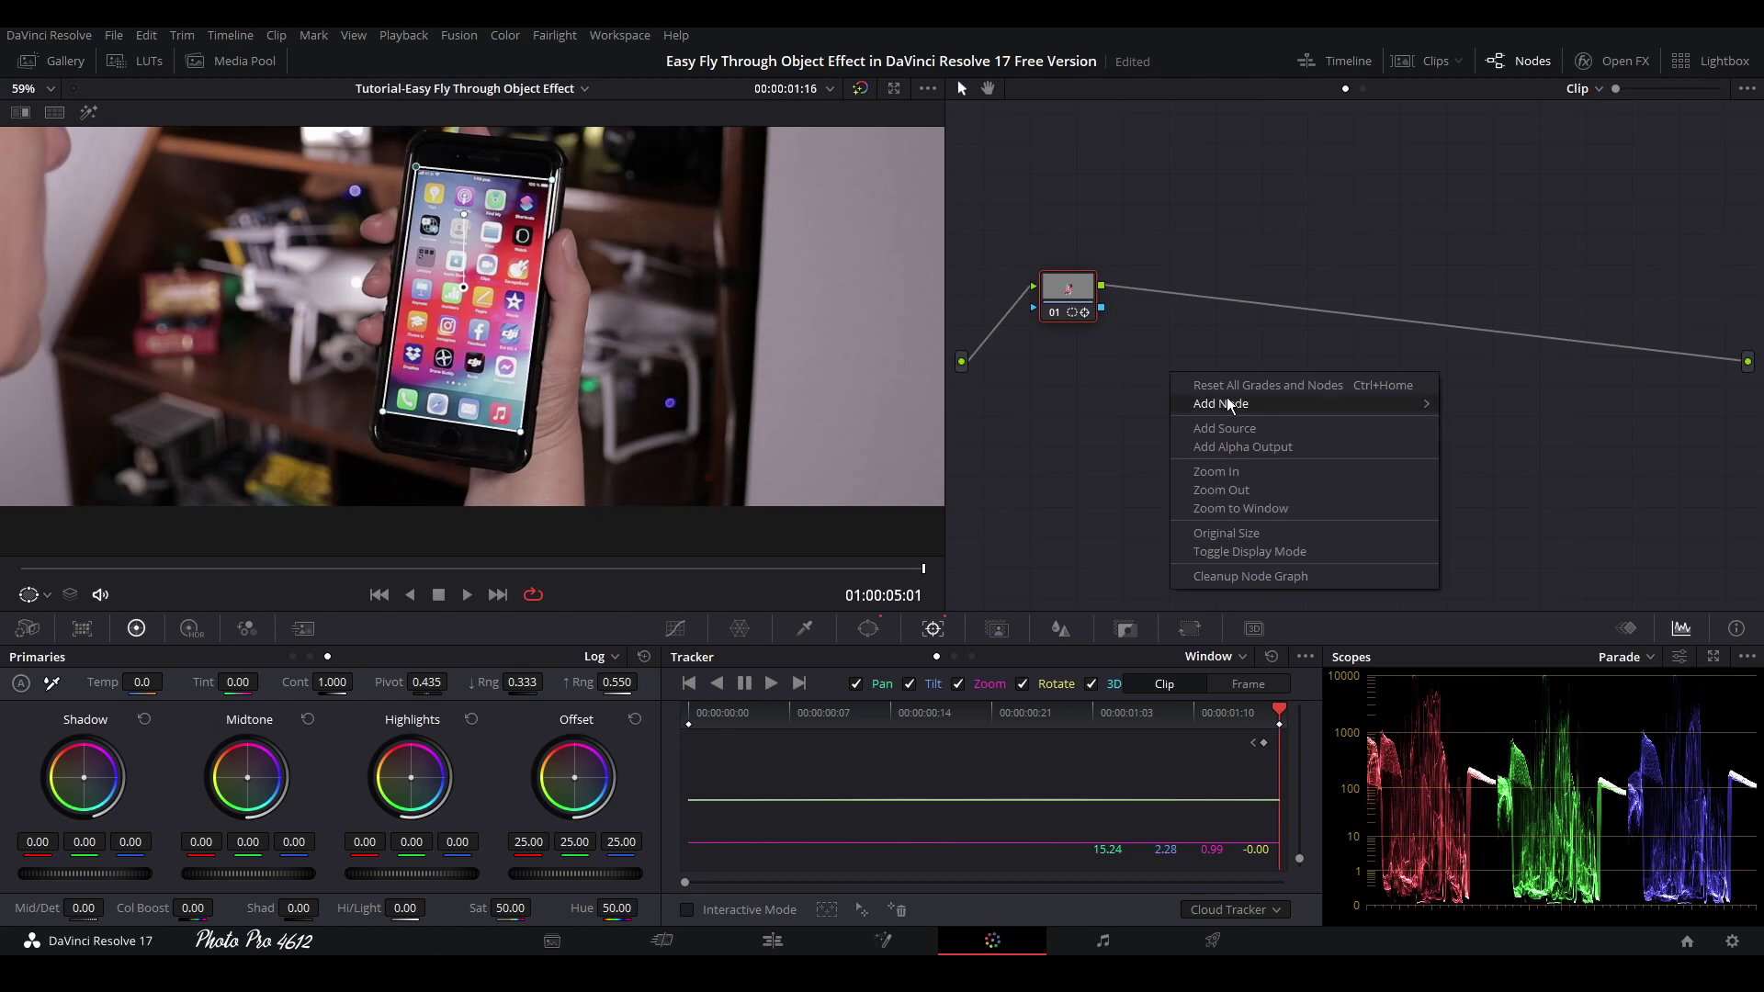
pyautogui.click(1233, 448)
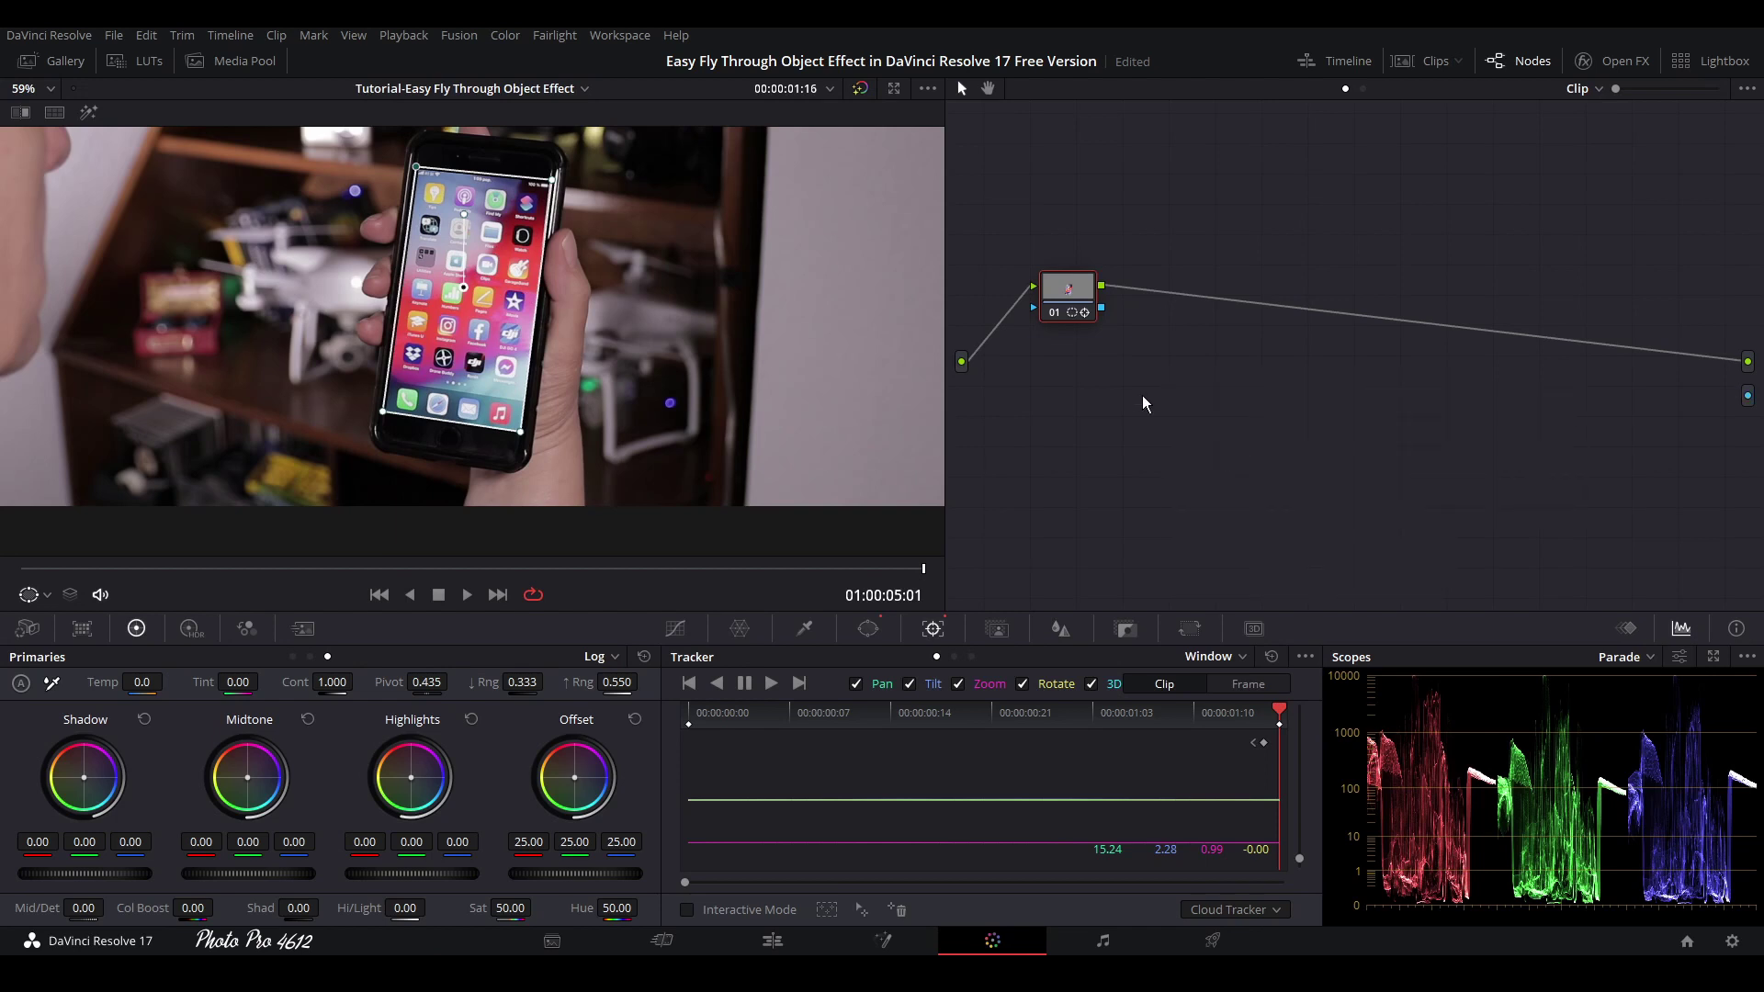
pyautogui.moveTo(1101, 308); pyautogui.dragTo(1748, 396)
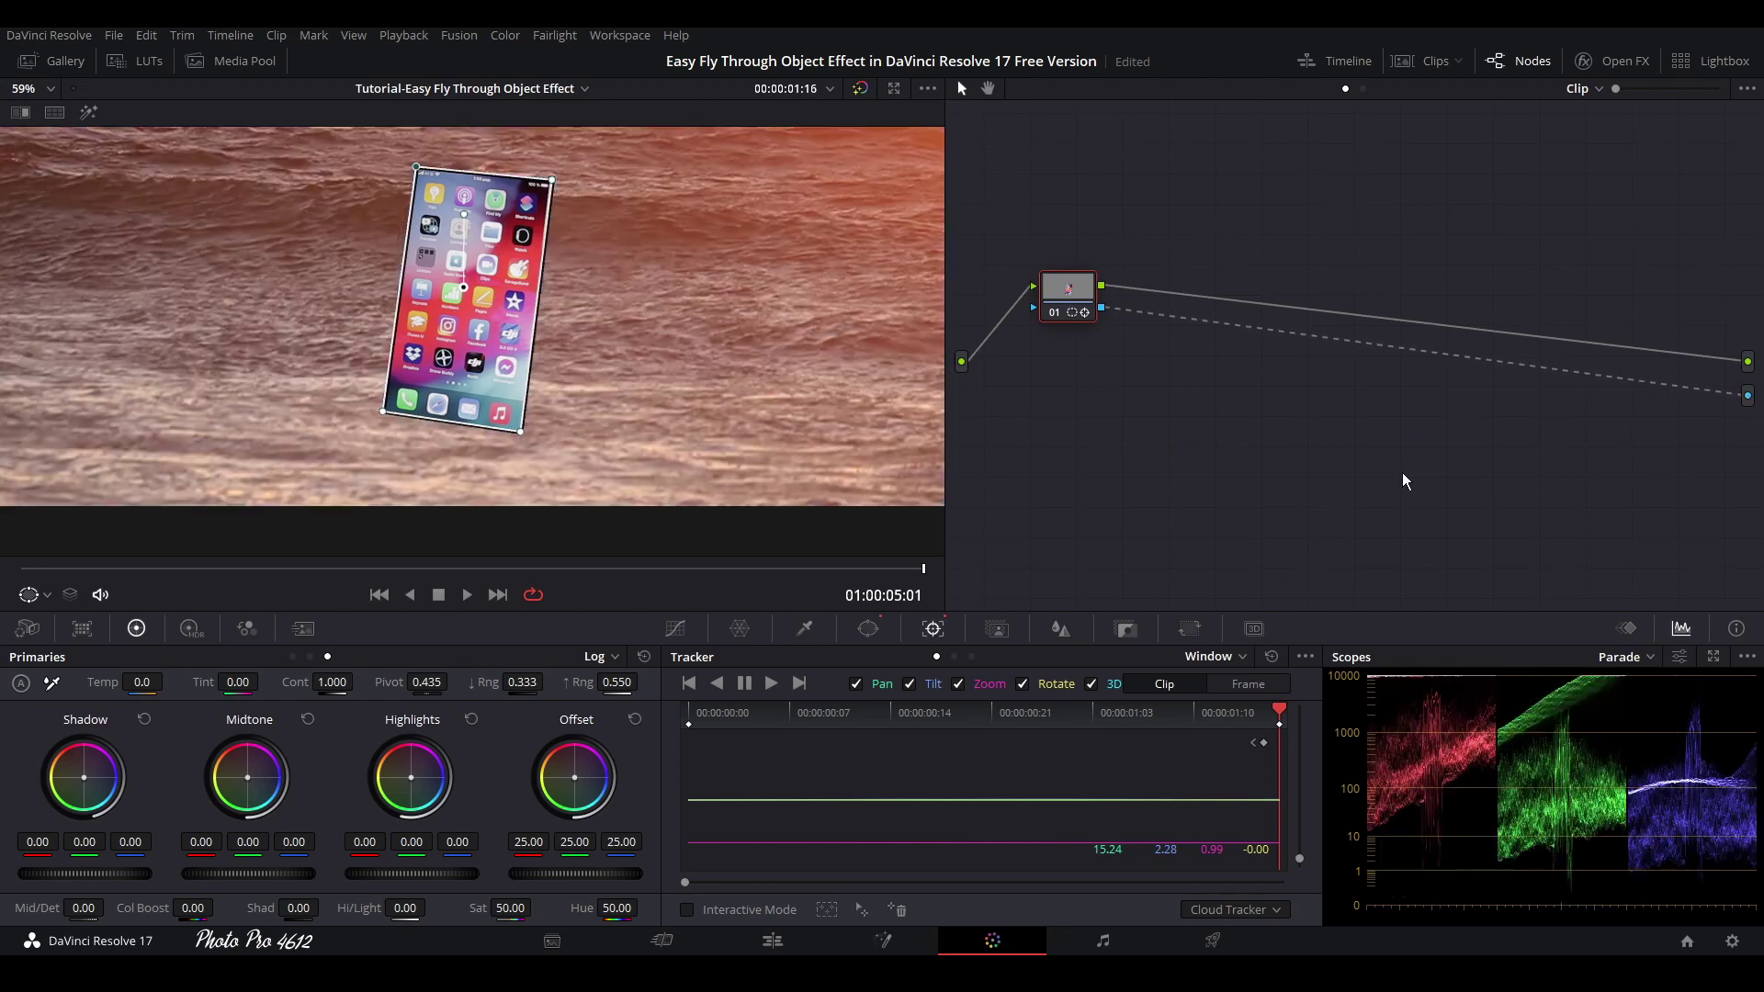
# - Invert the curve window so the ocean clip shows through the phone screen, and check the composite in the Edit page timeline
pyautogui.click(868, 628)
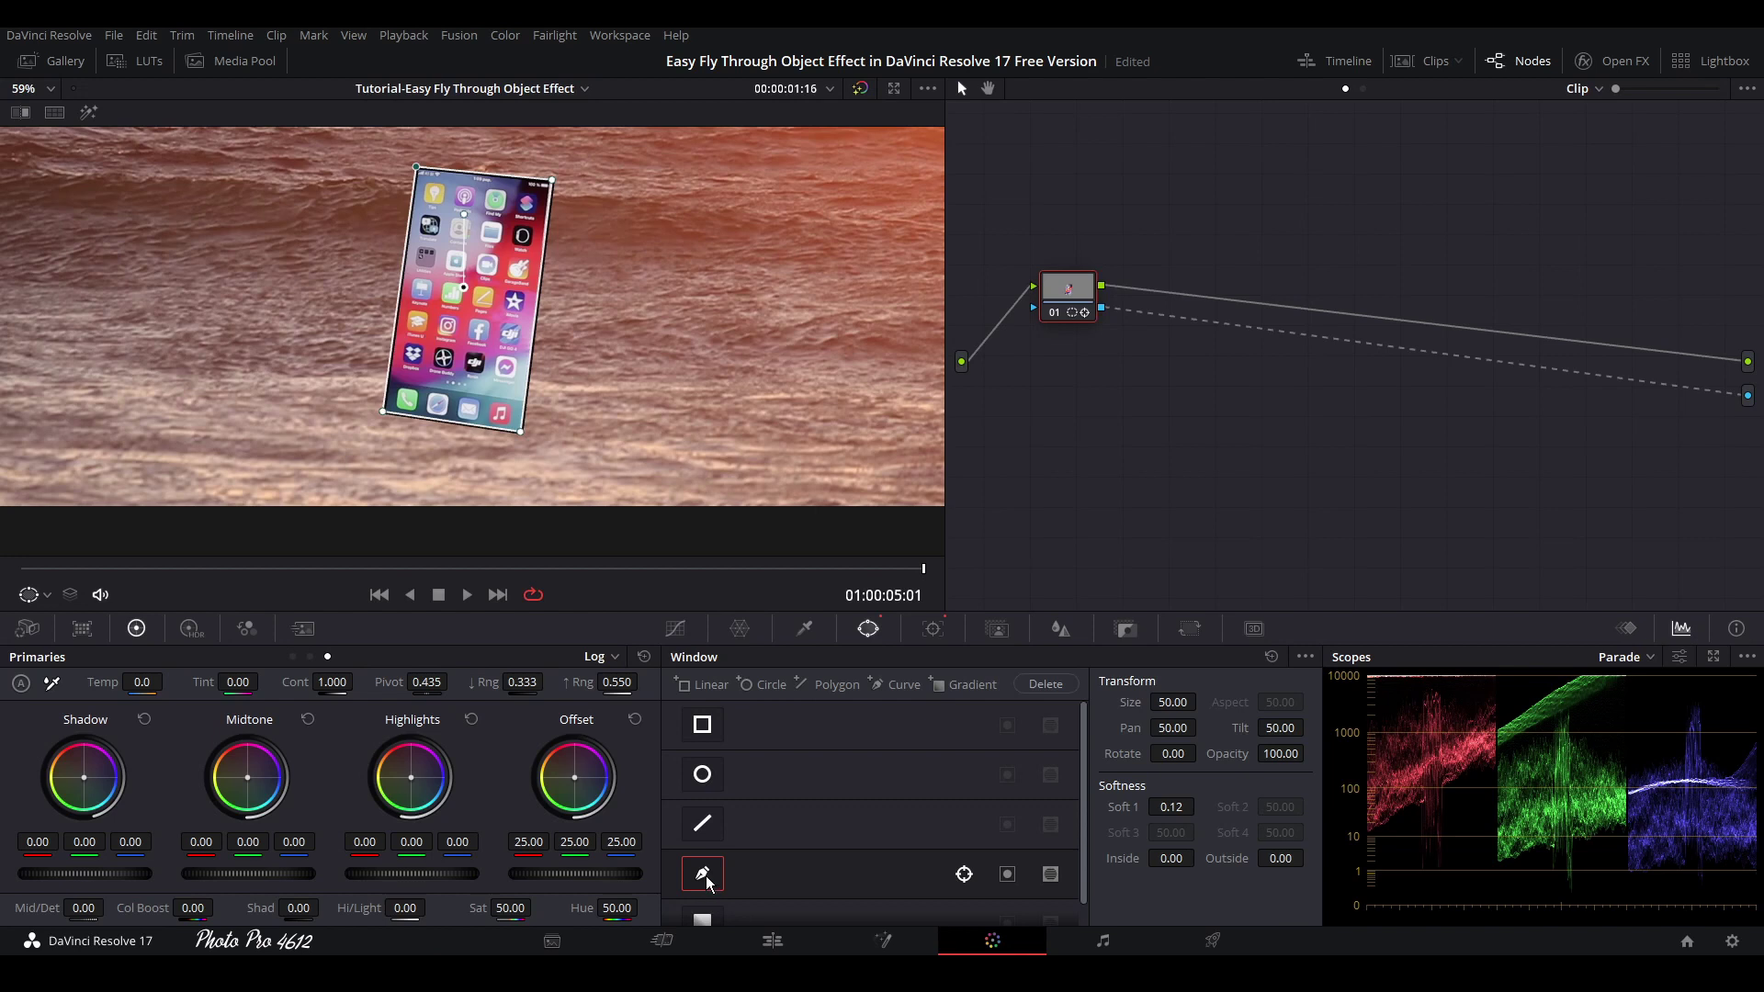
pyautogui.click(1008, 875)
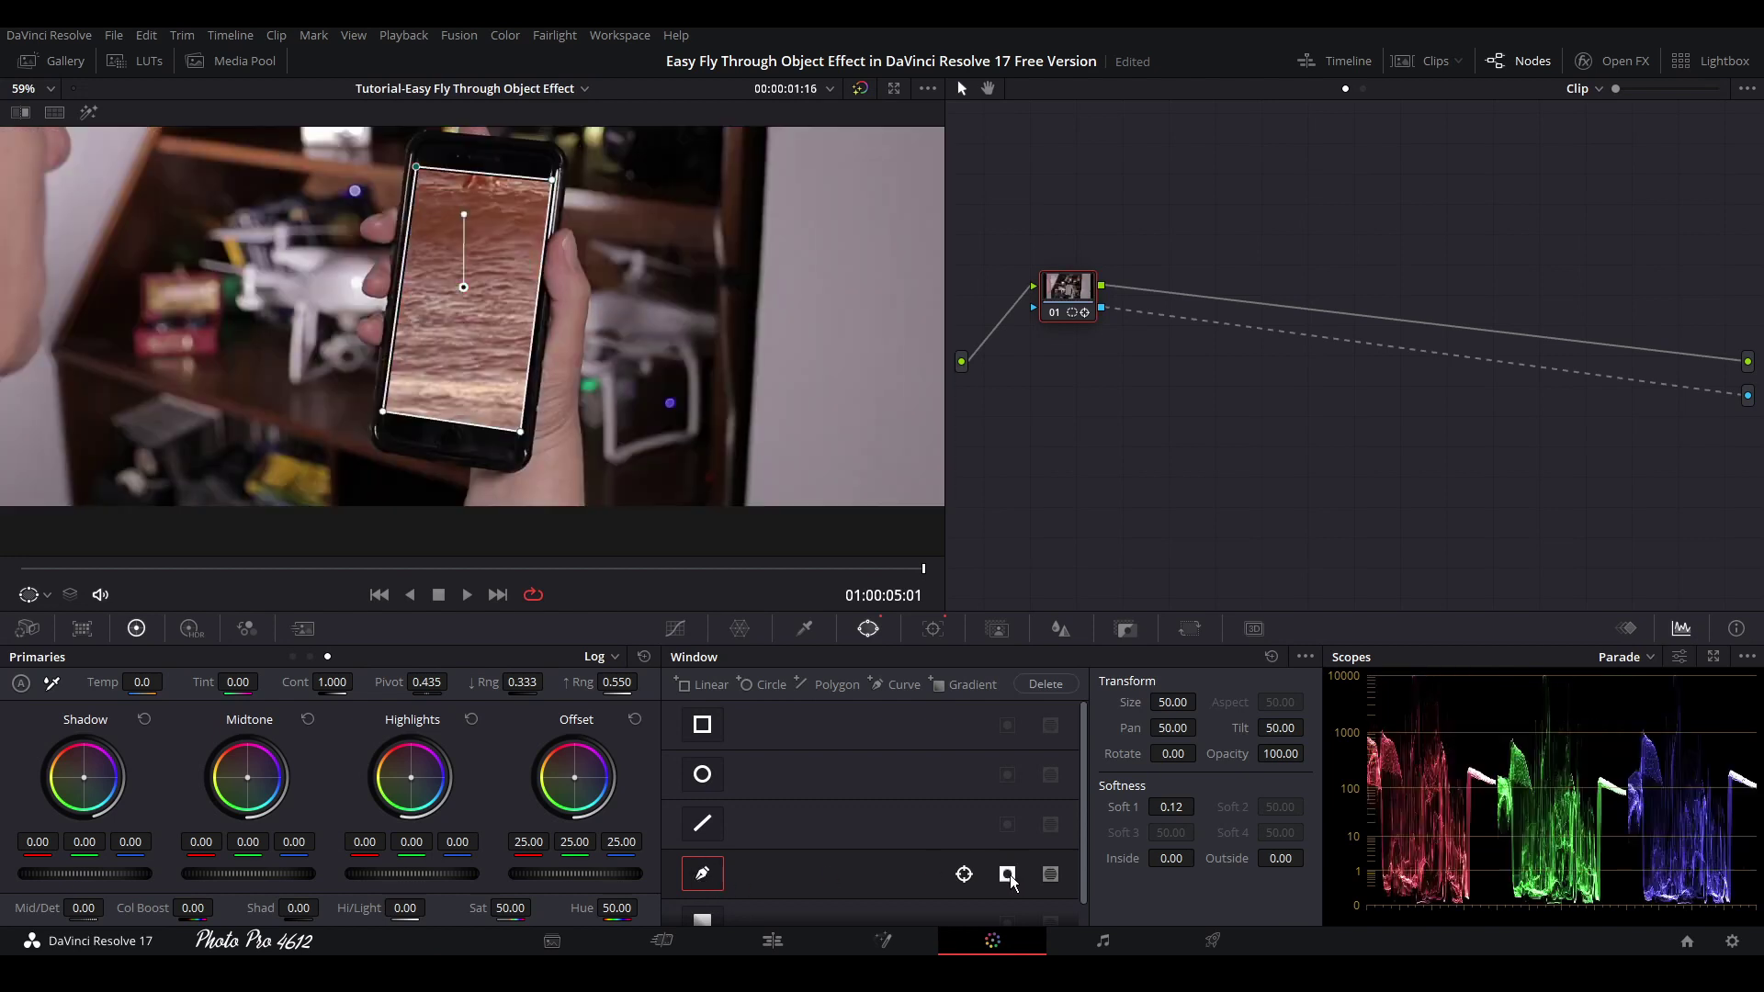
pyautogui.click(772, 940)
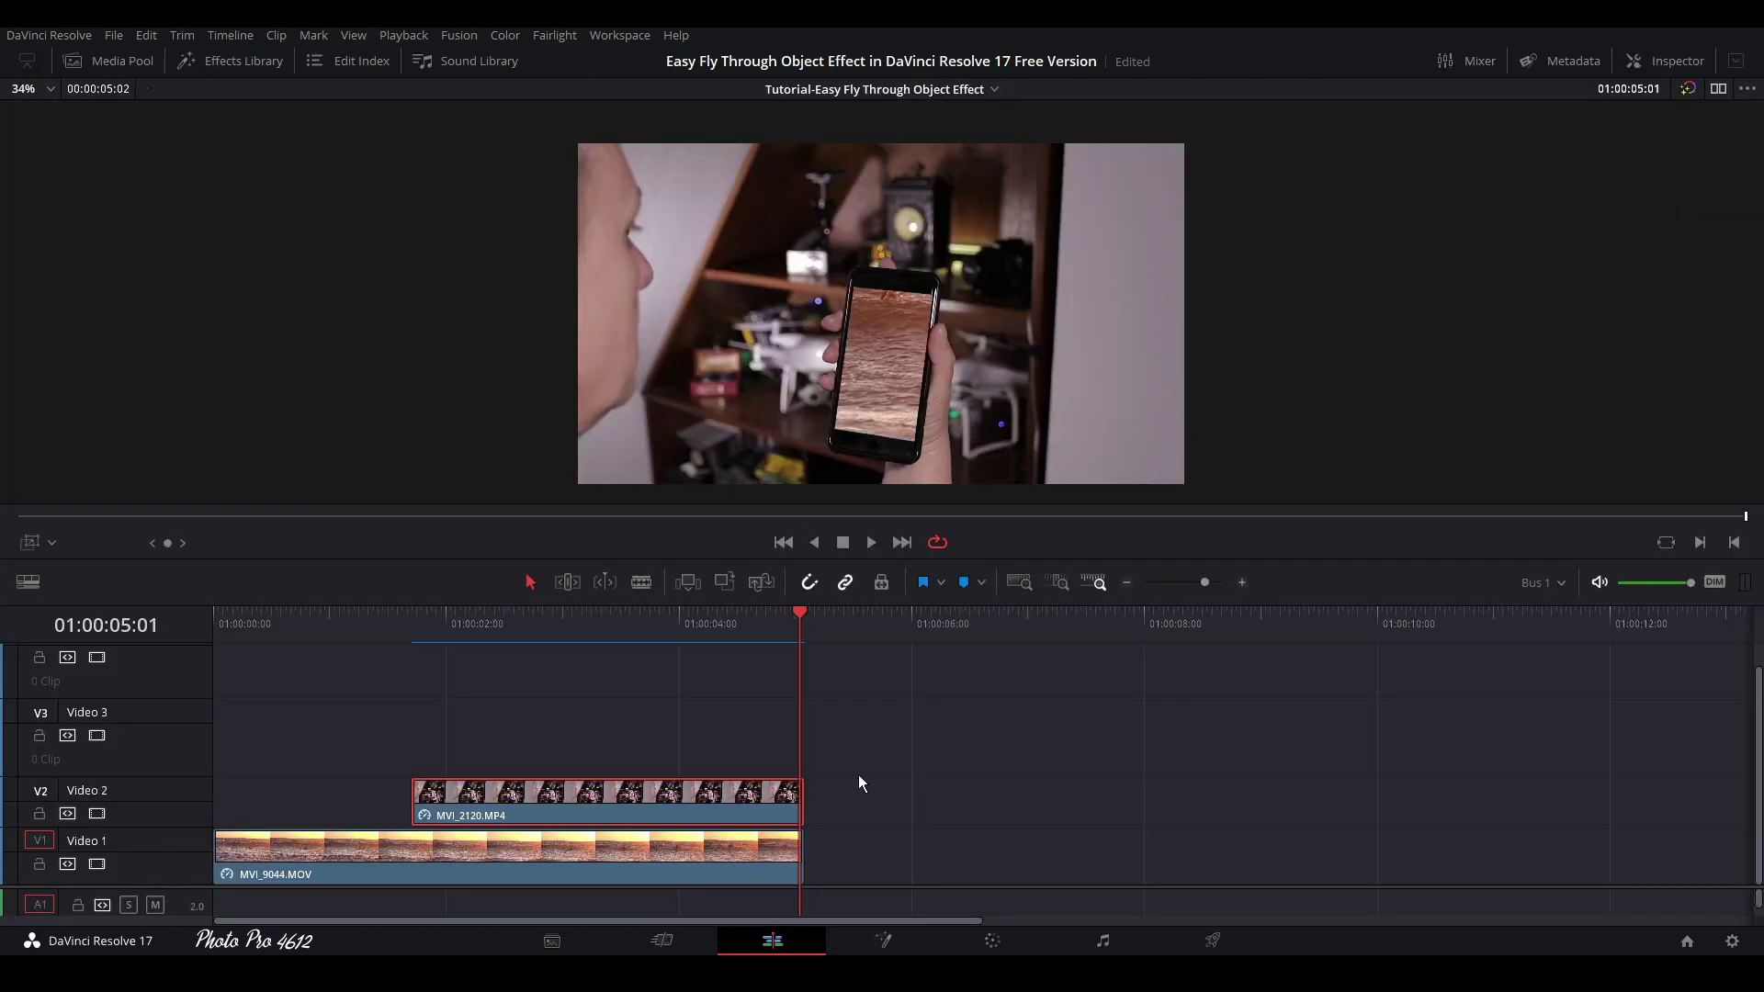
pyautogui.moveTo(450, 610); pyautogui.dragTo(489, 658)
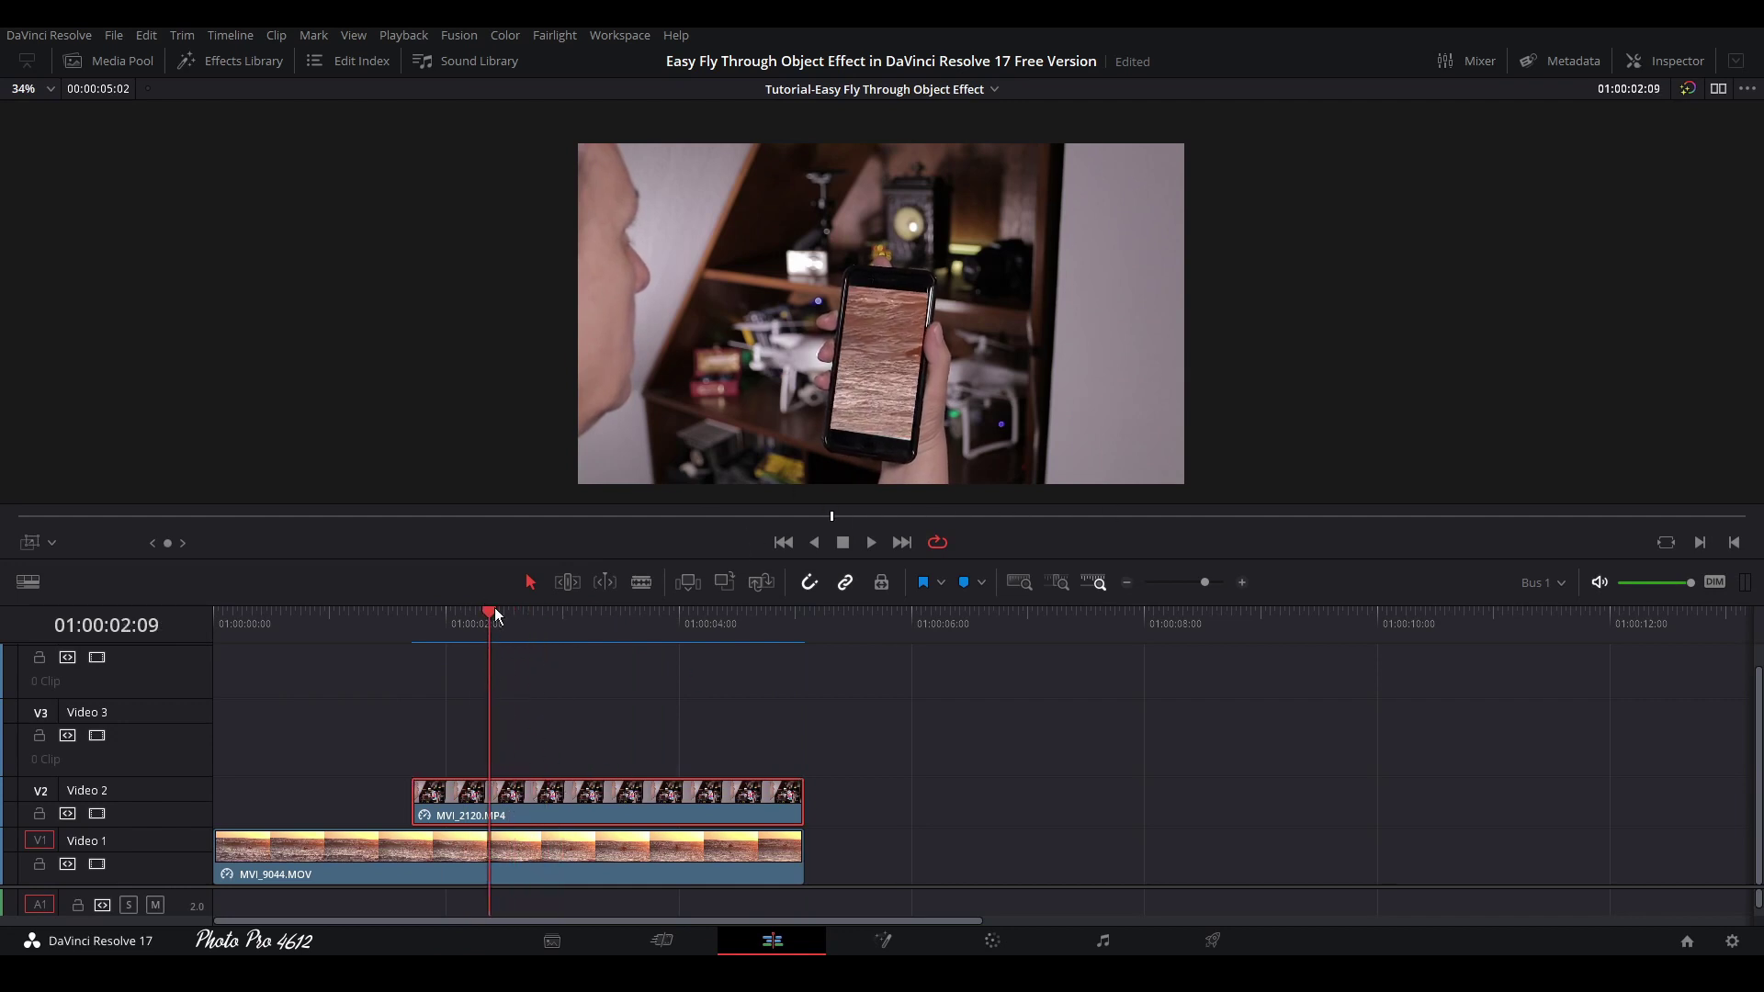
pyautogui.moveTo(489, 612); pyautogui.dragTo(472, 623)
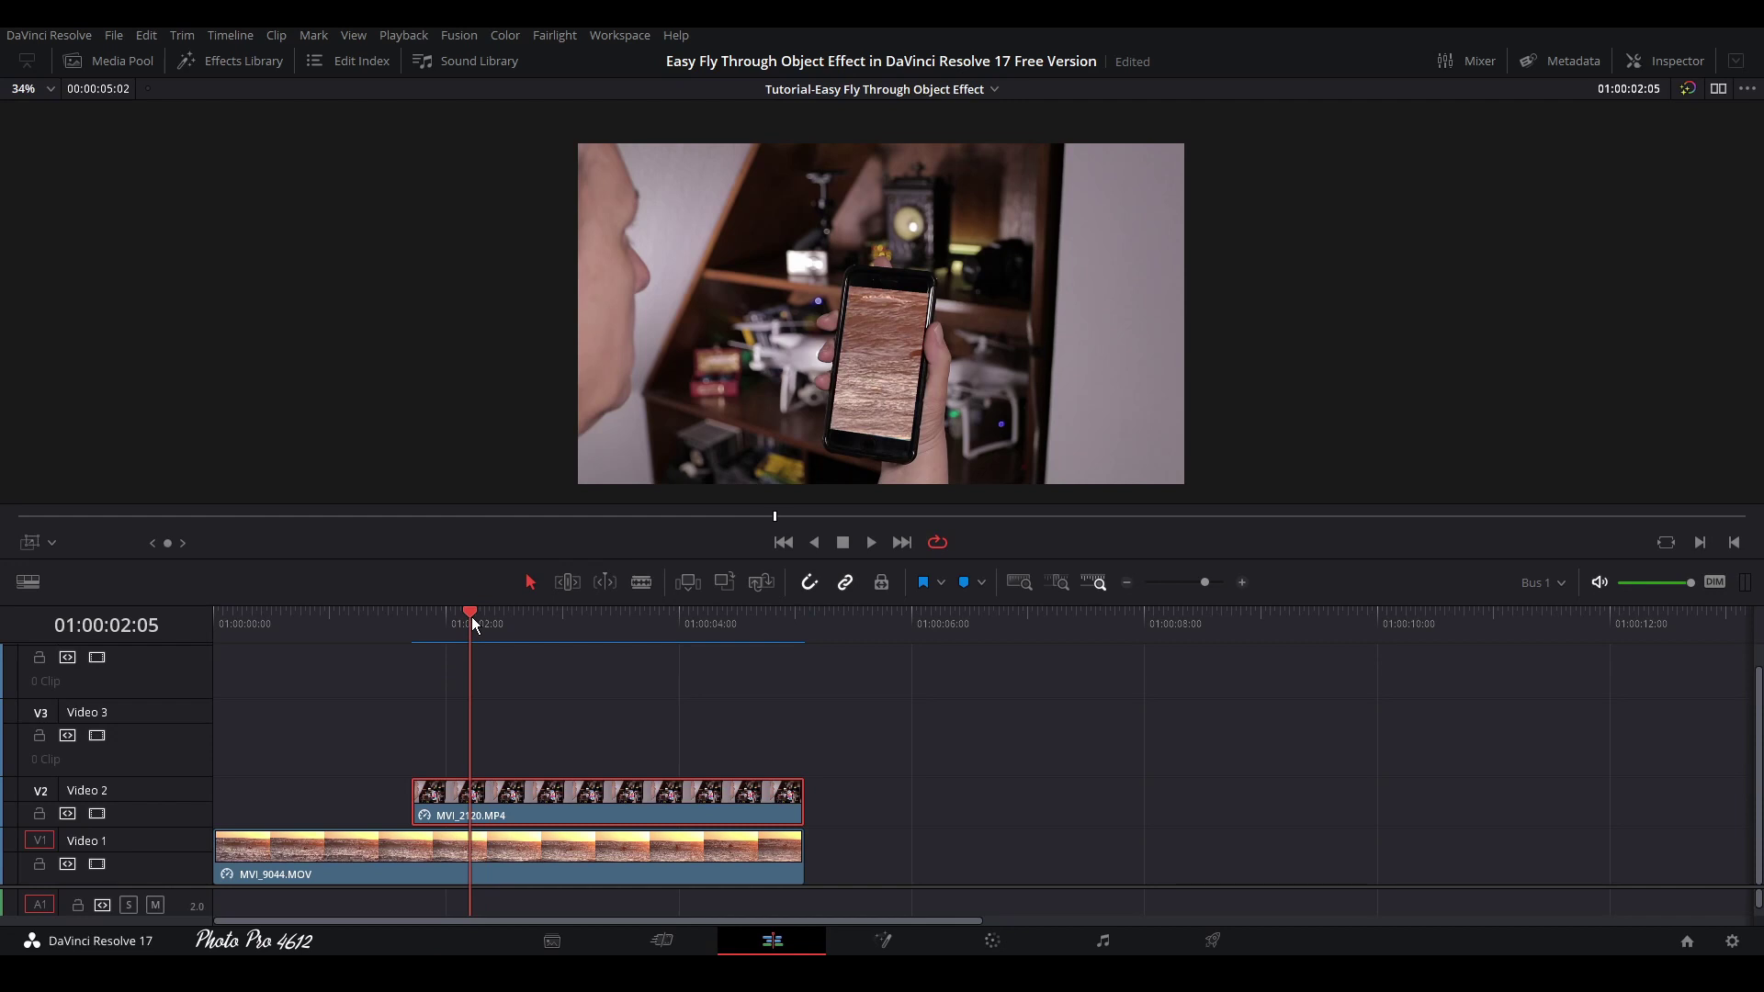
# - Enable Dynamic Zoom on MVI_2120.MP4 with its ease set to Ease In and Out
pyautogui.click(1667, 60)
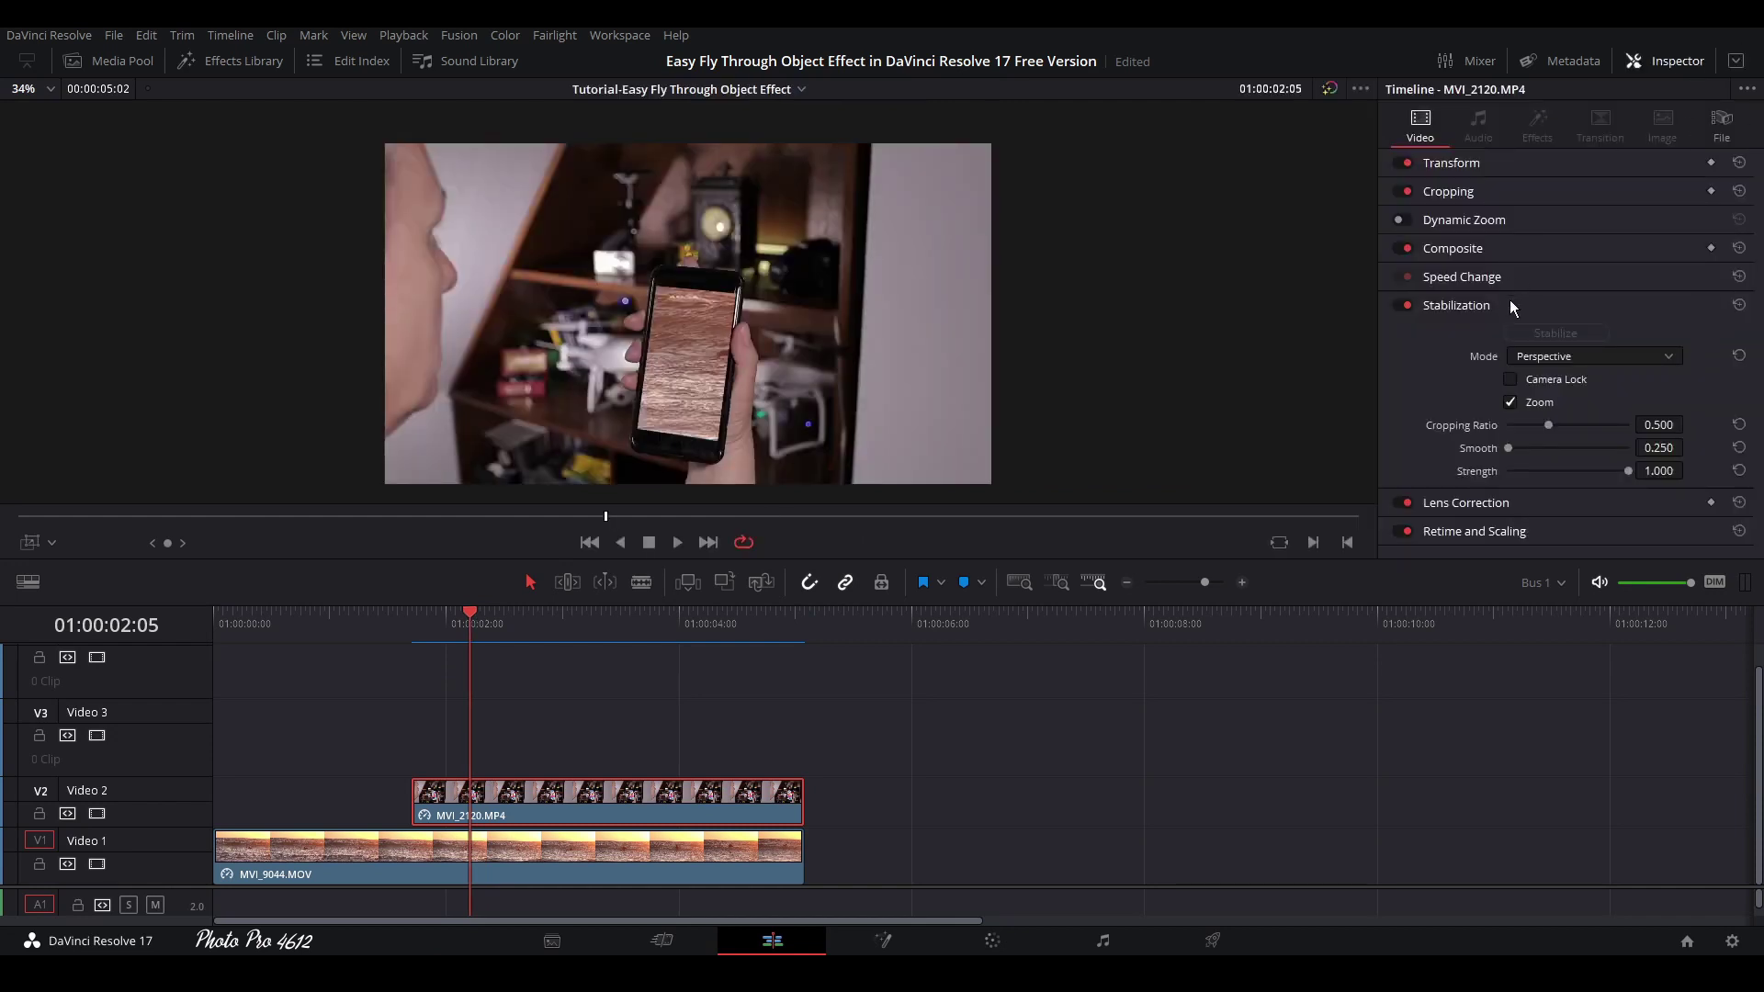
pyautogui.click(1470, 220)
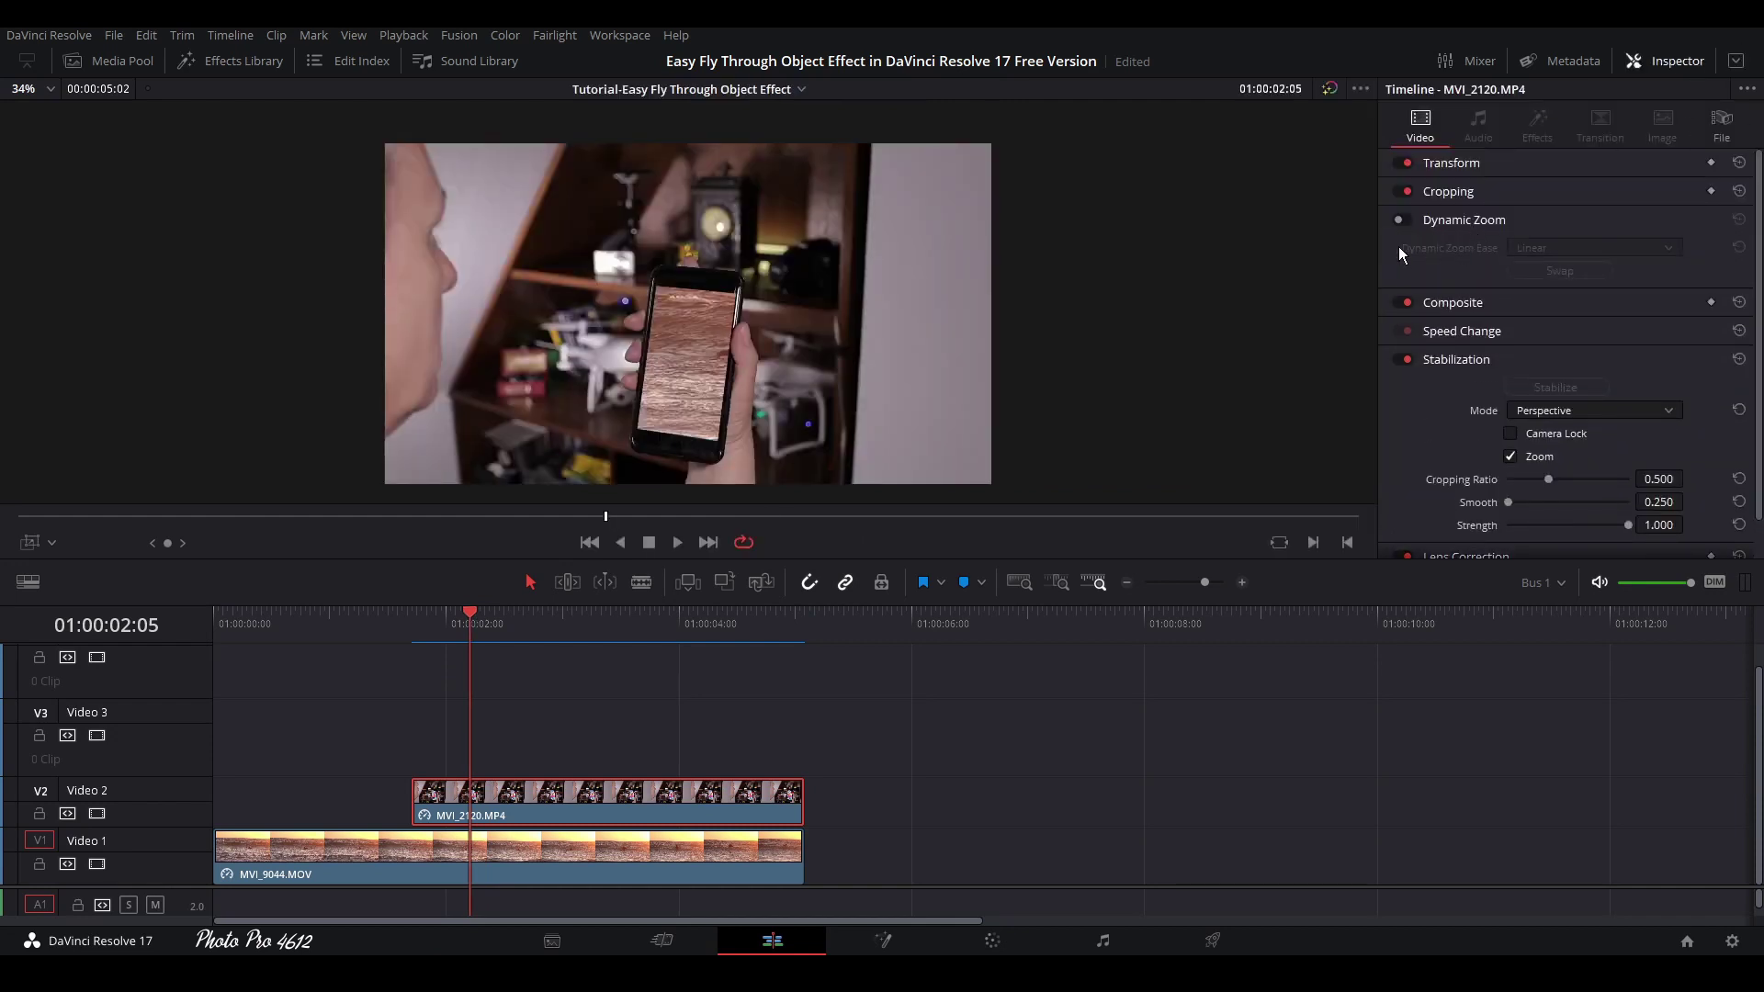
pyautogui.click(1399, 220)
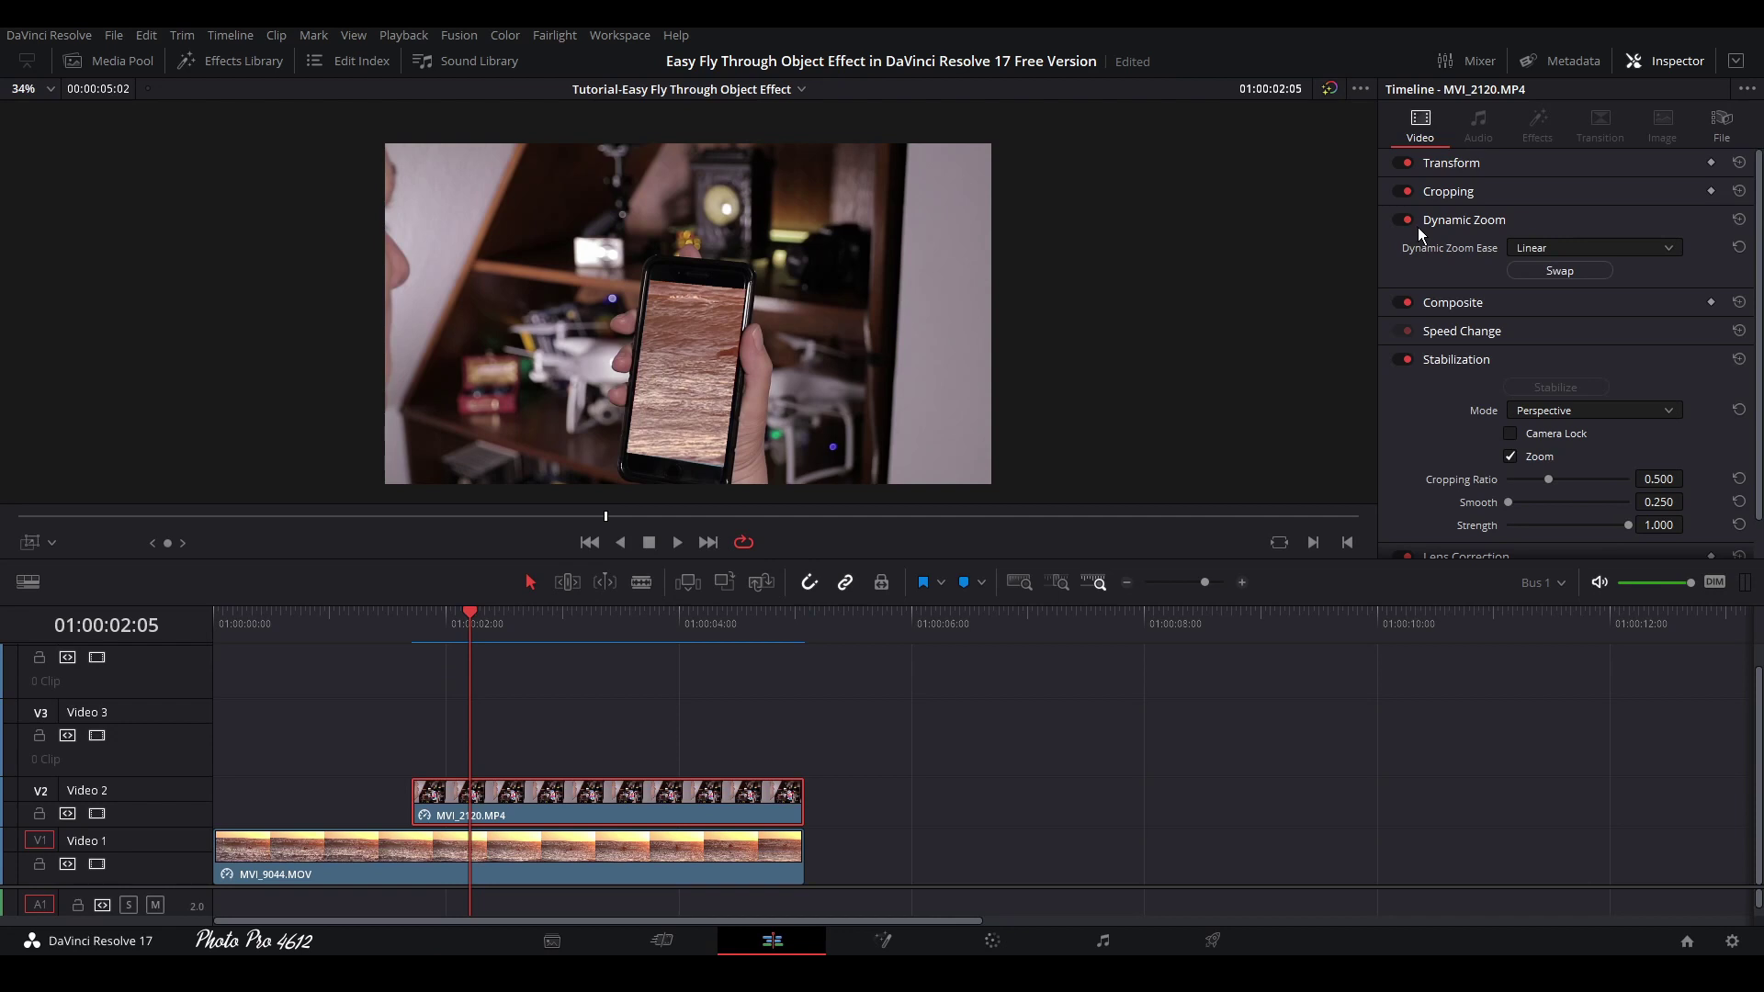
pyautogui.click(1667, 248)
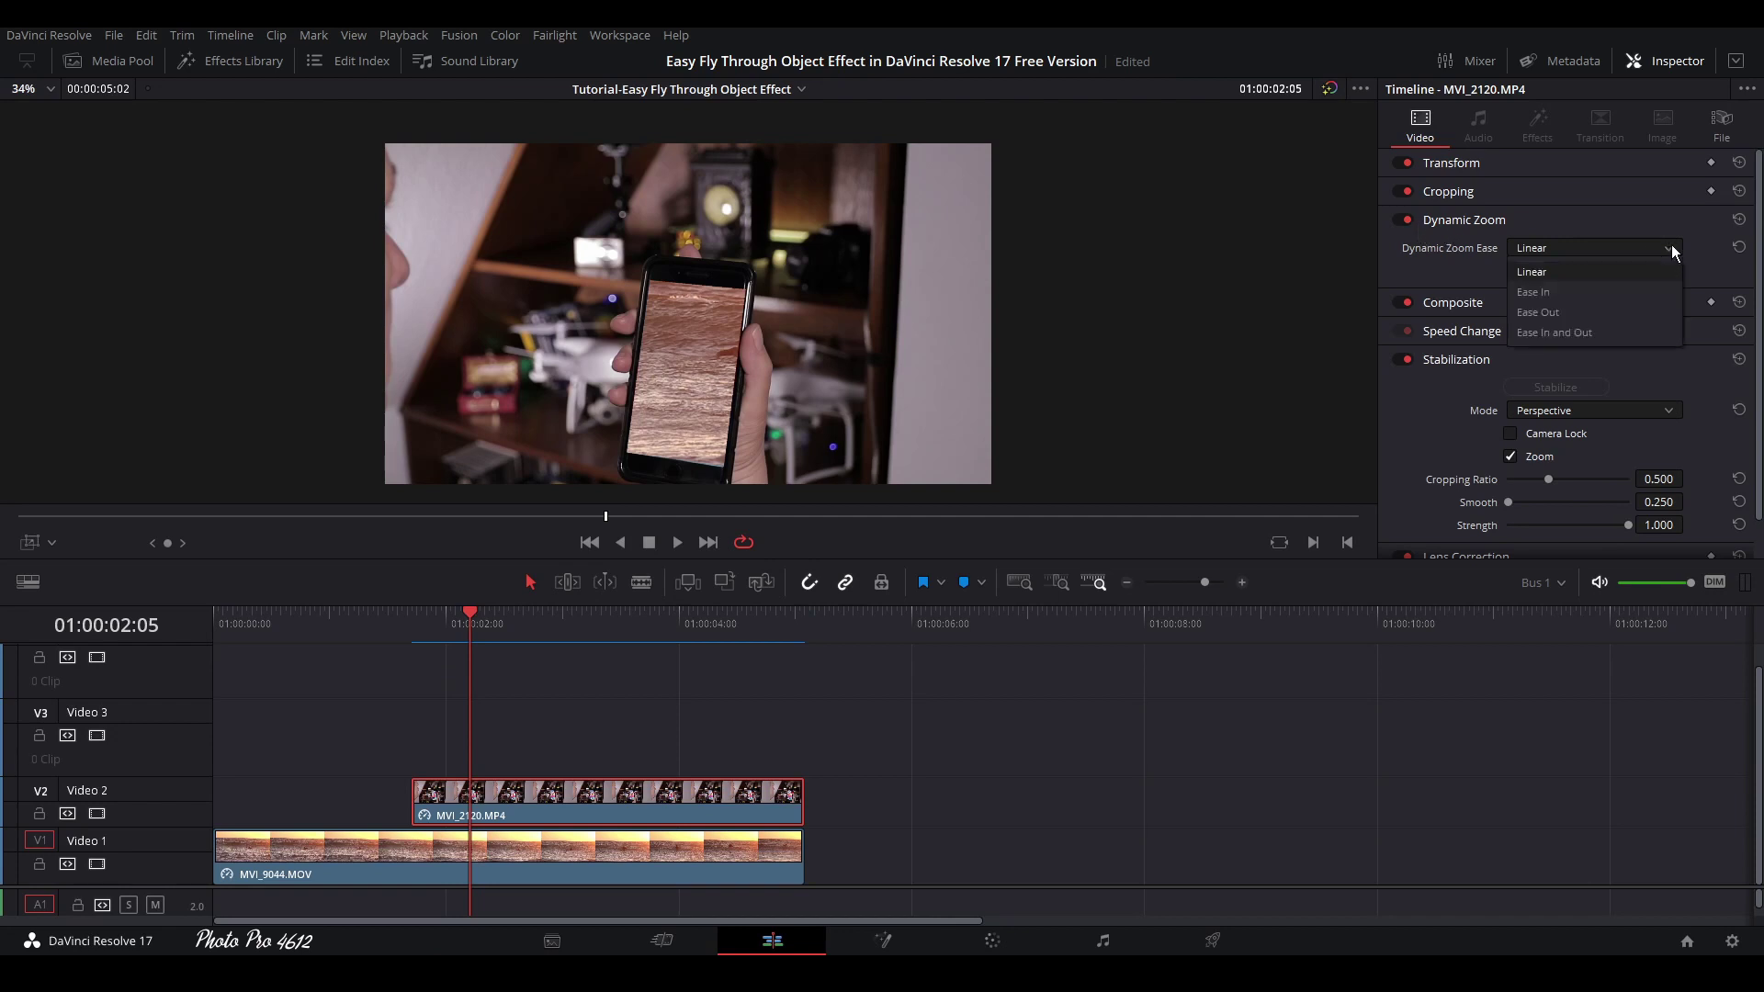
pyautogui.click(1529, 332)
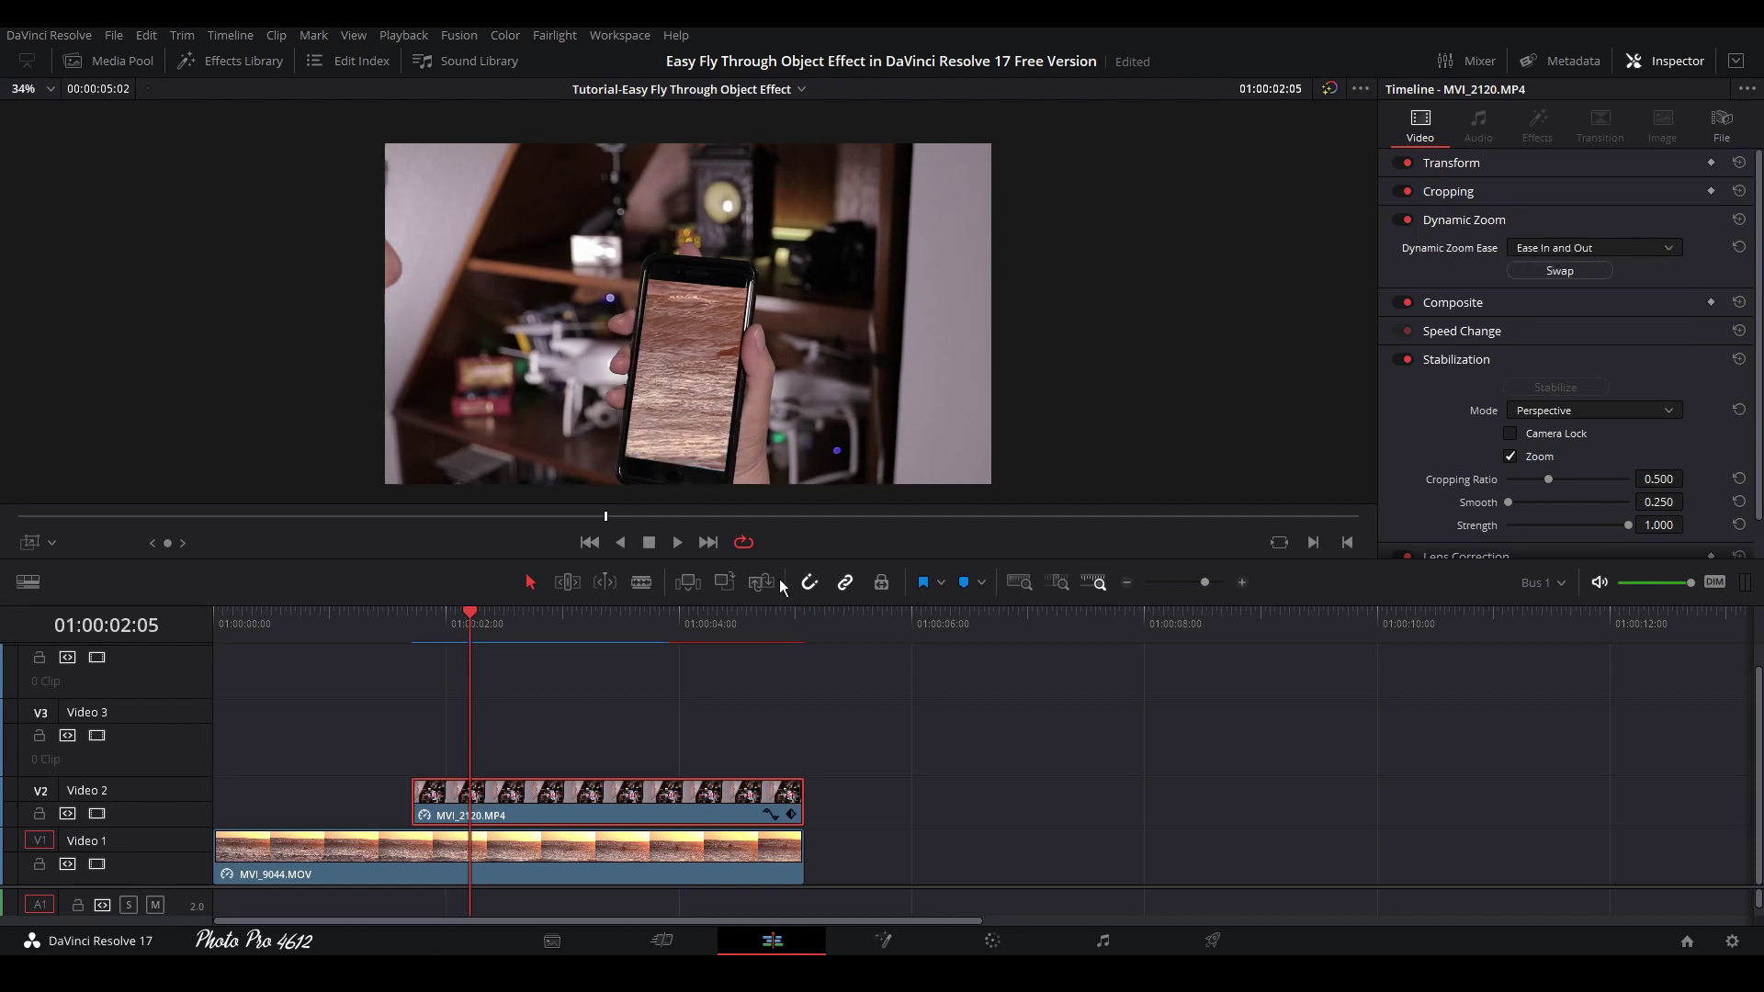
# - Display the Dynamic Zoom frames, shrink the green frame to fit inside the phone screen, and scrub through the zoom's start
pyautogui.click(53, 543)
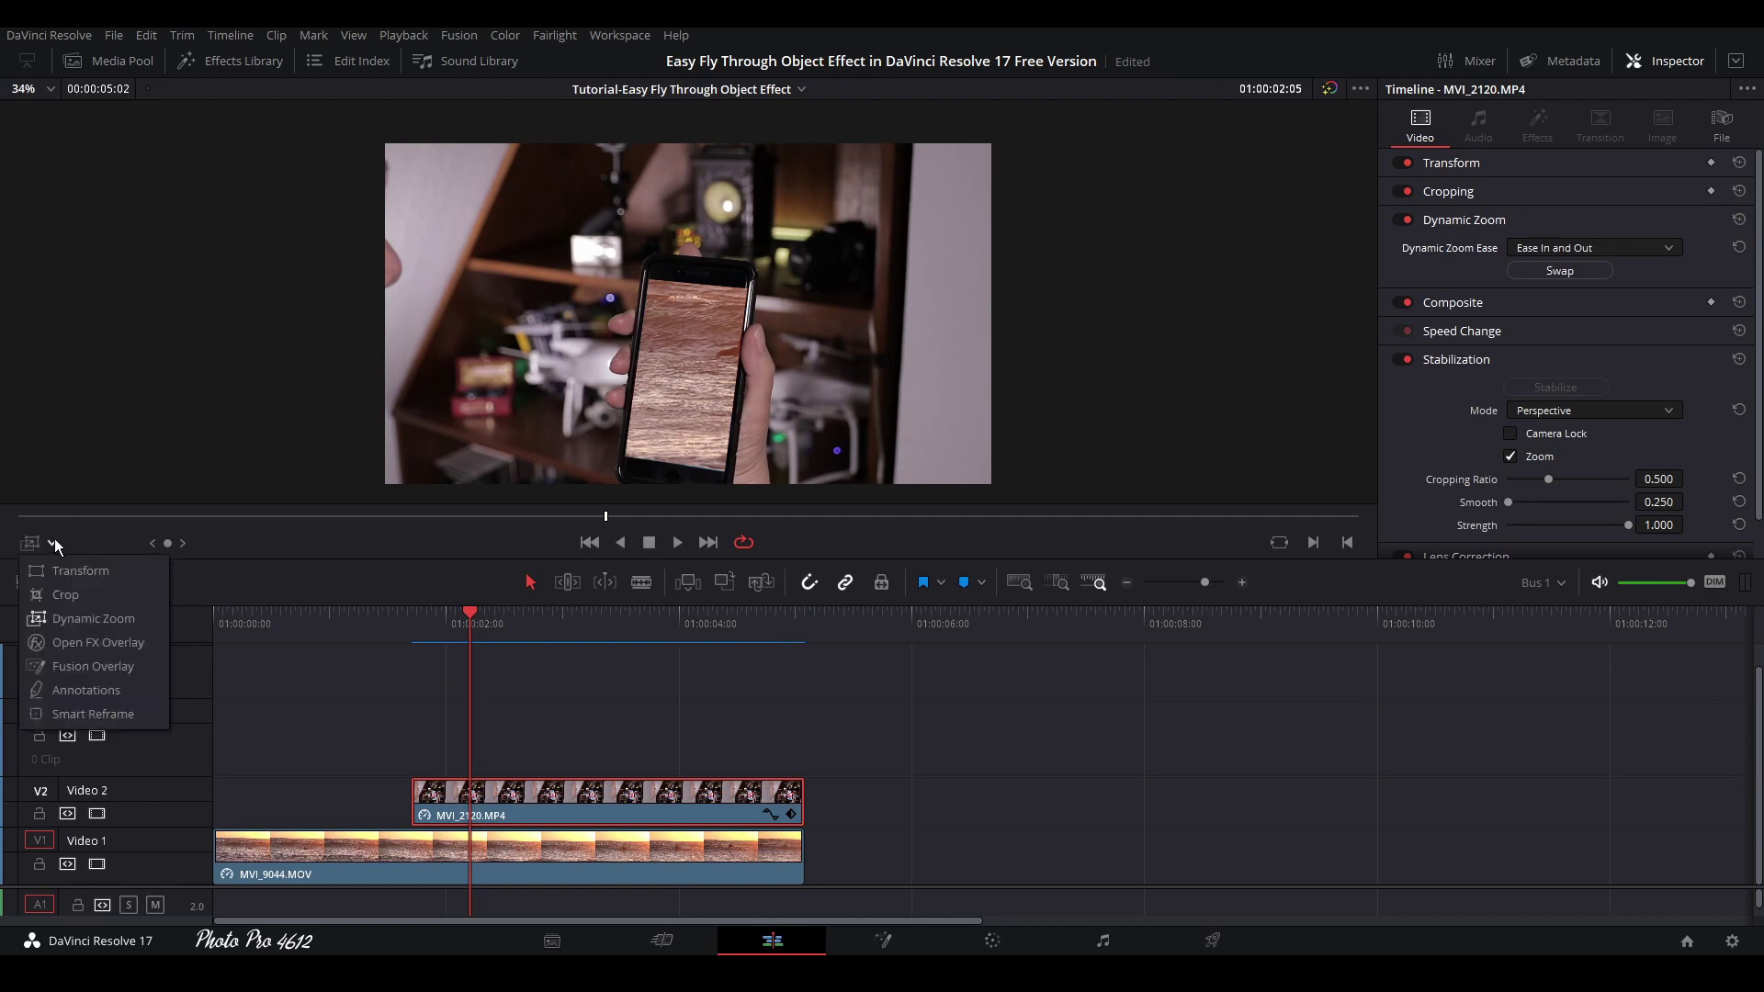
pyautogui.click(72, 618)
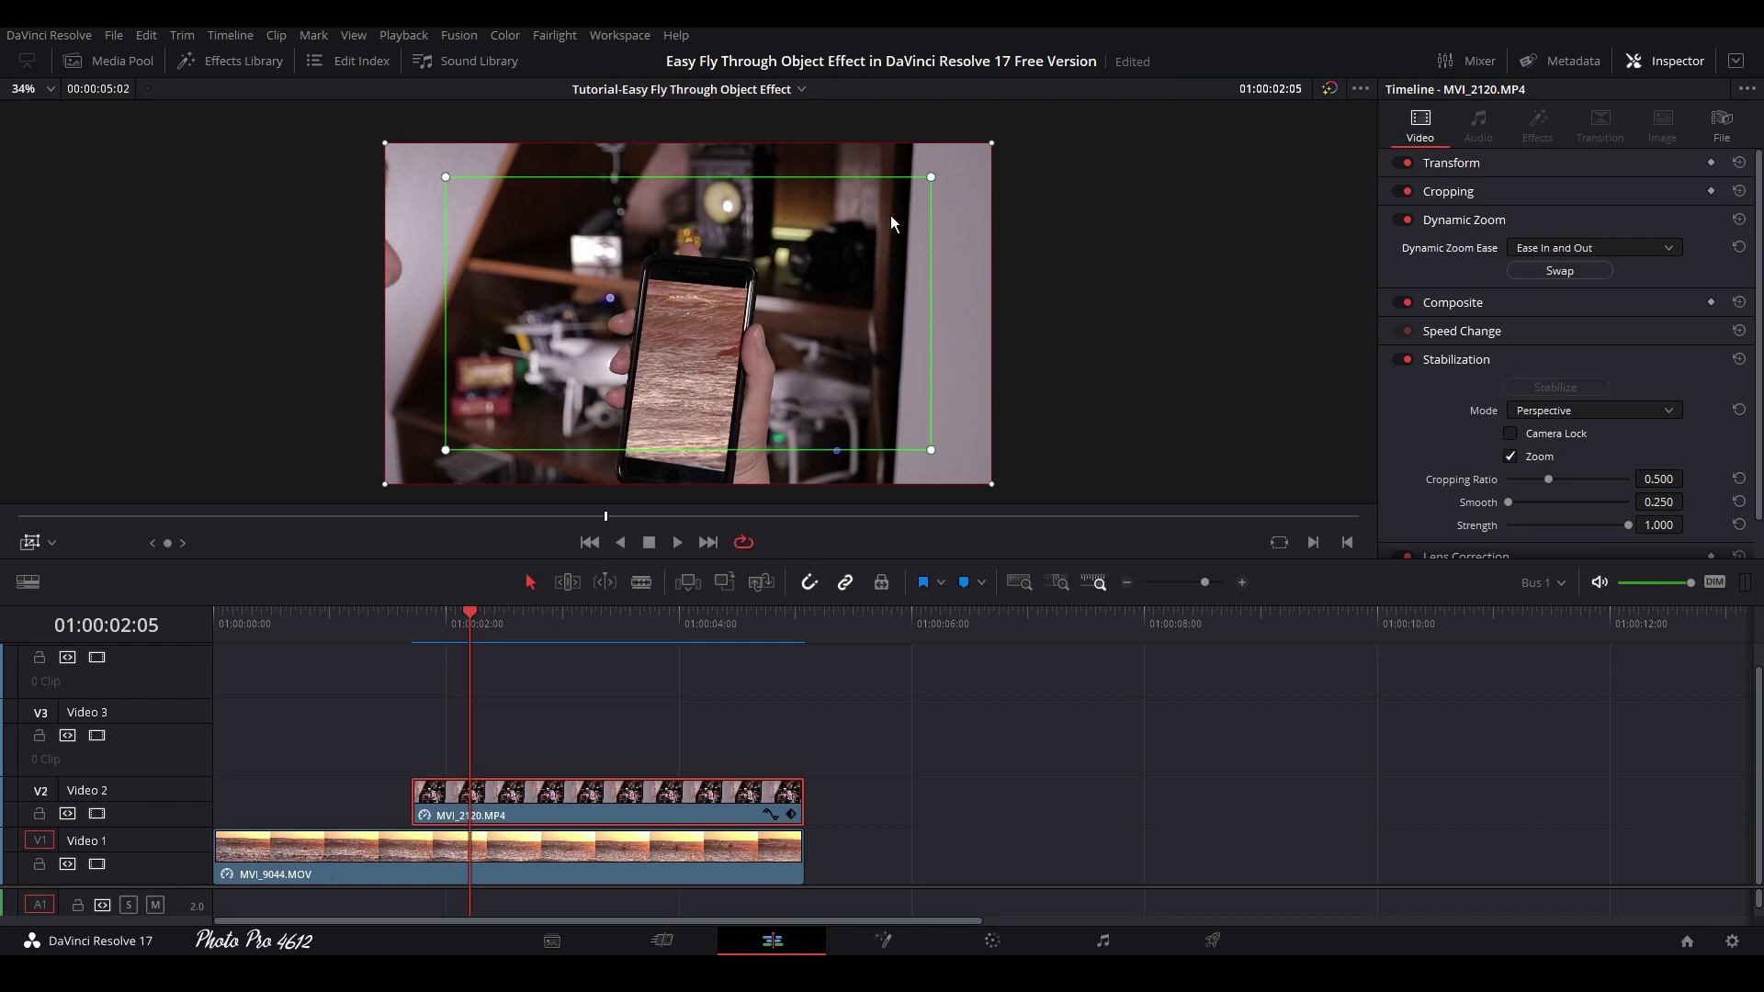
pyautogui.moveTo(934, 177); pyautogui.dragTo(679, 272)
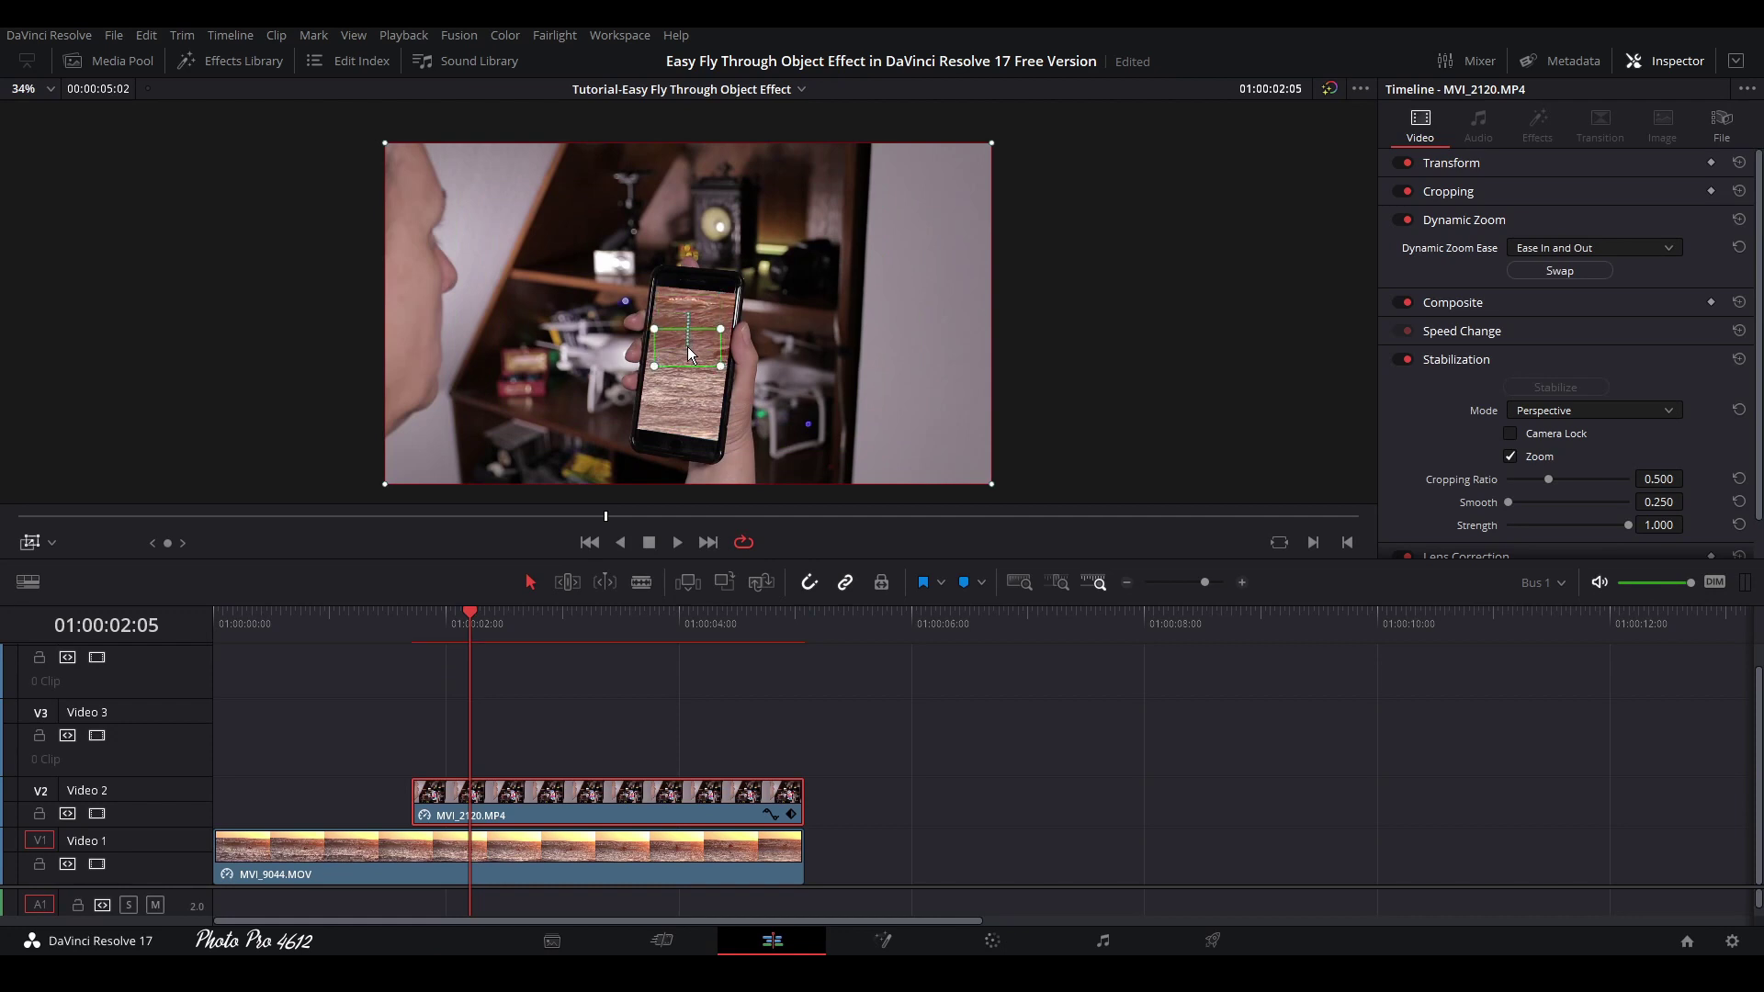
pyautogui.click(467, 613)
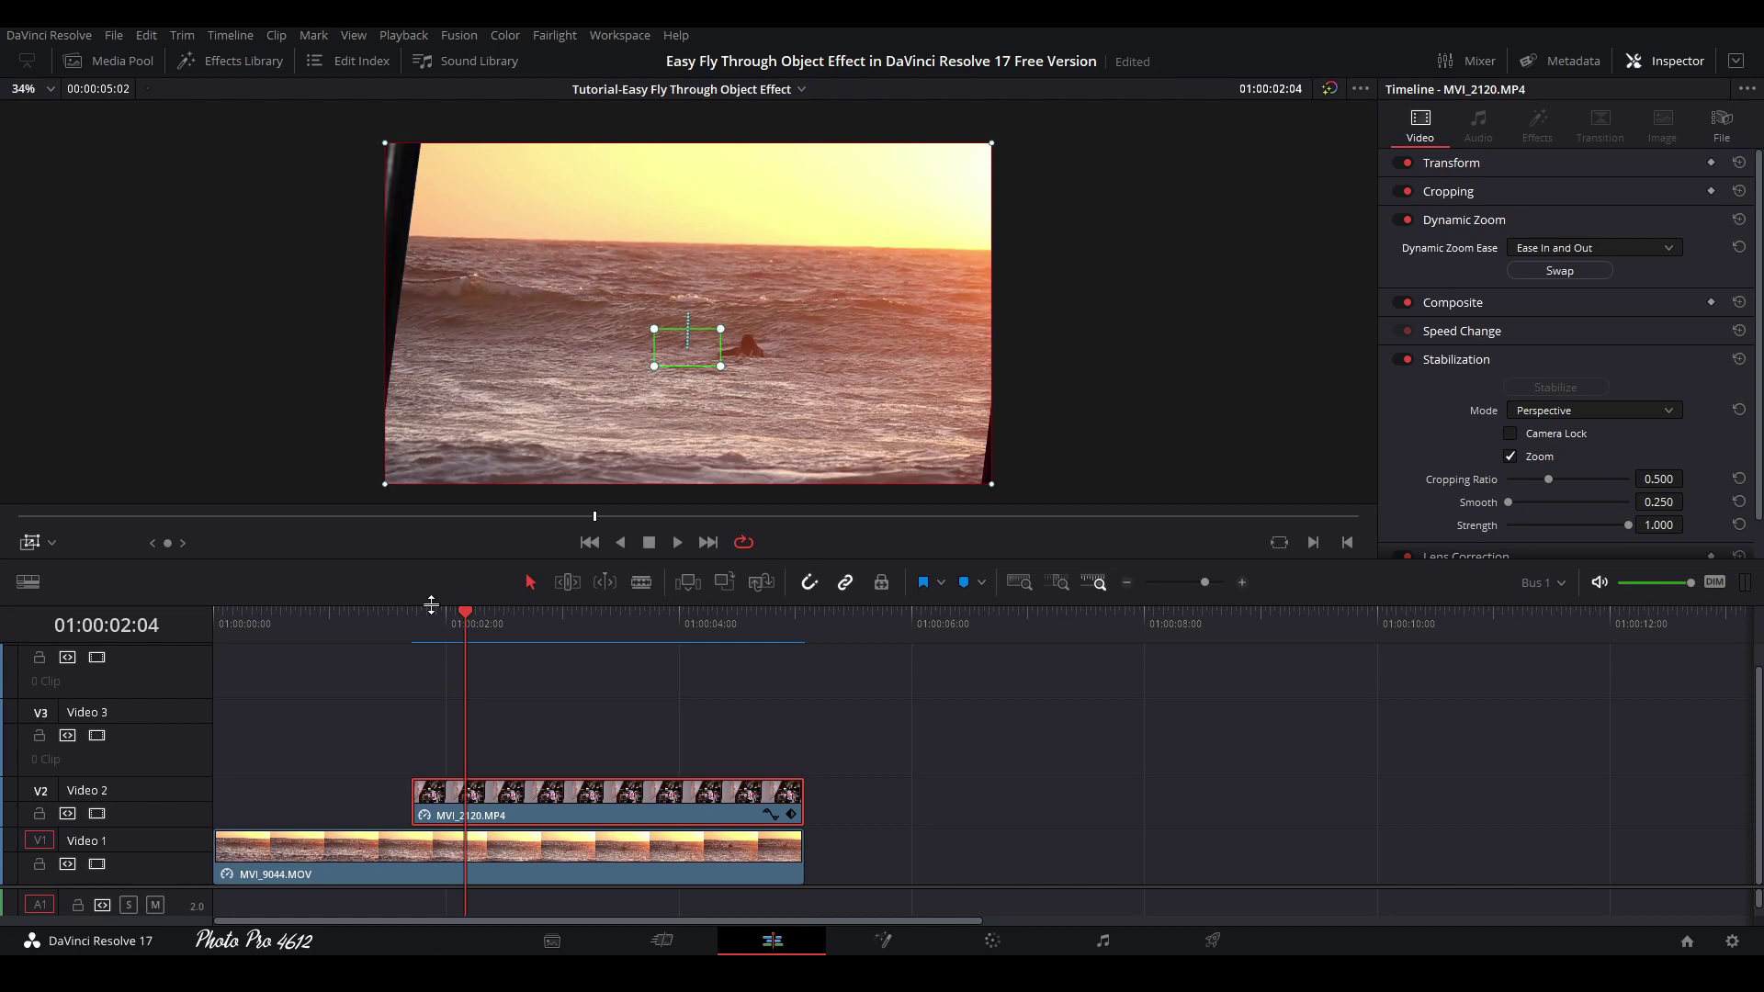
pyautogui.click(476, 612)
pyautogui.moveTo(478, 612)
pyautogui.mouseDown()
pyautogui.moveTo(553, 612)
pyautogui.moveTo(445, 621)
pyautogui.moveTo(458, 632)
pyautogui.mouseUp()
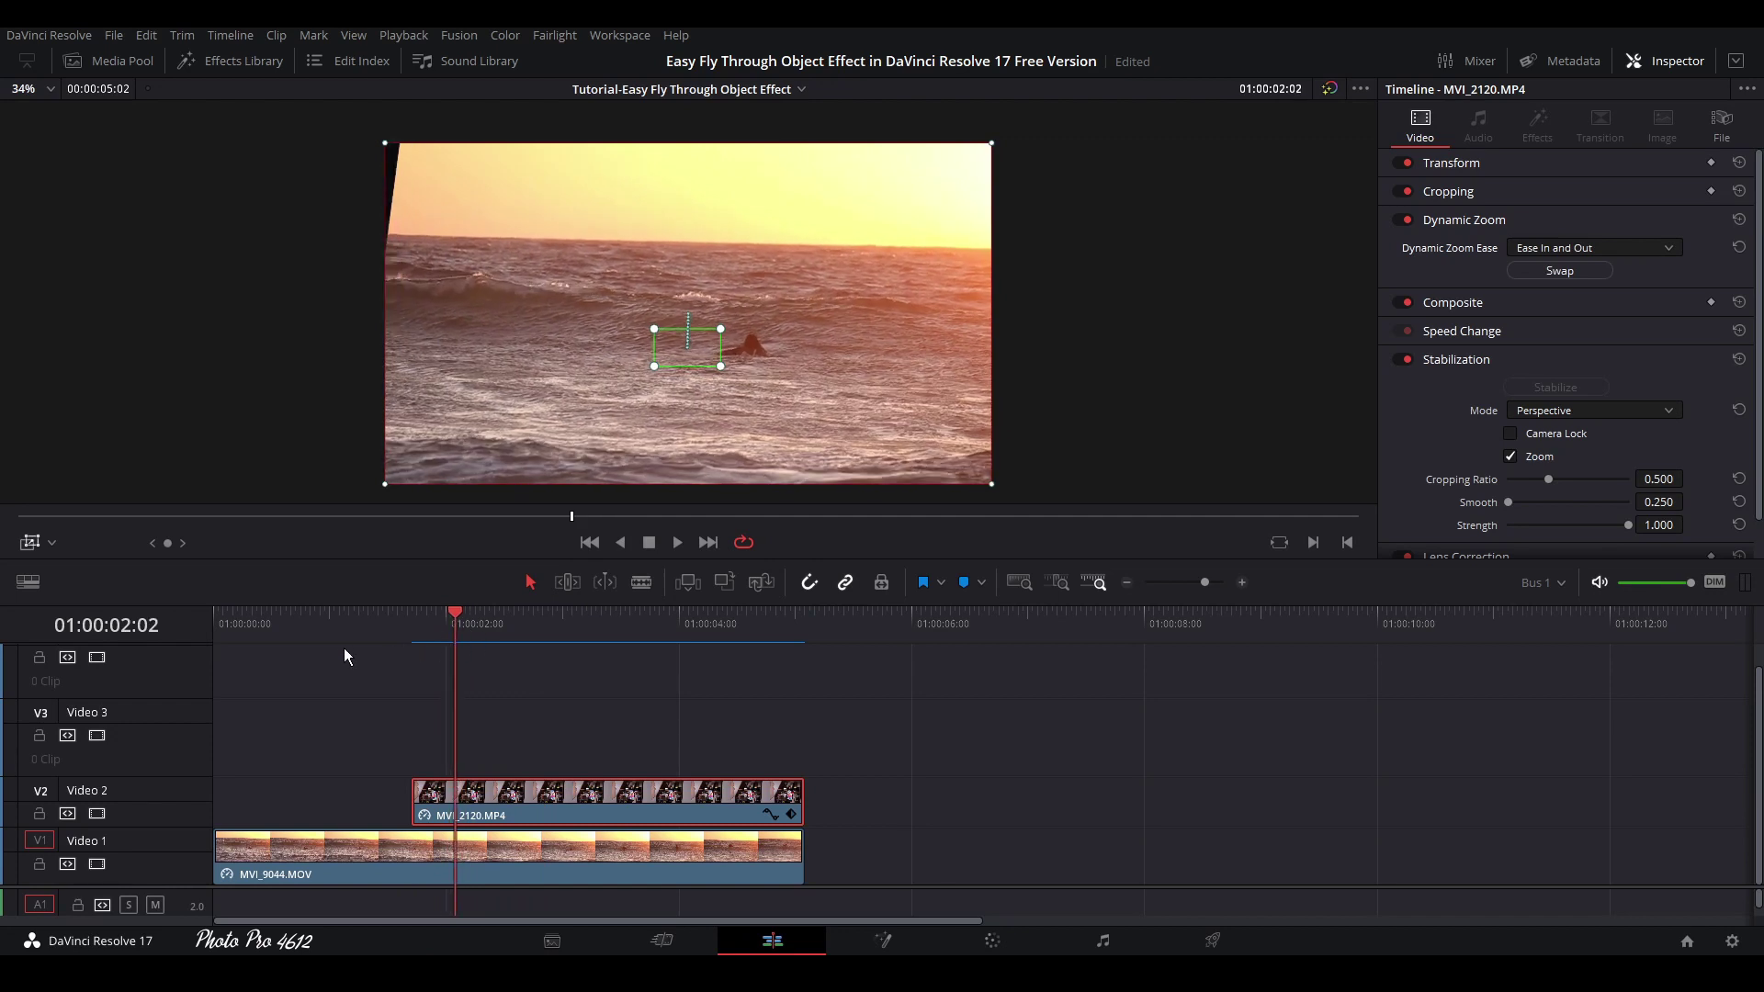
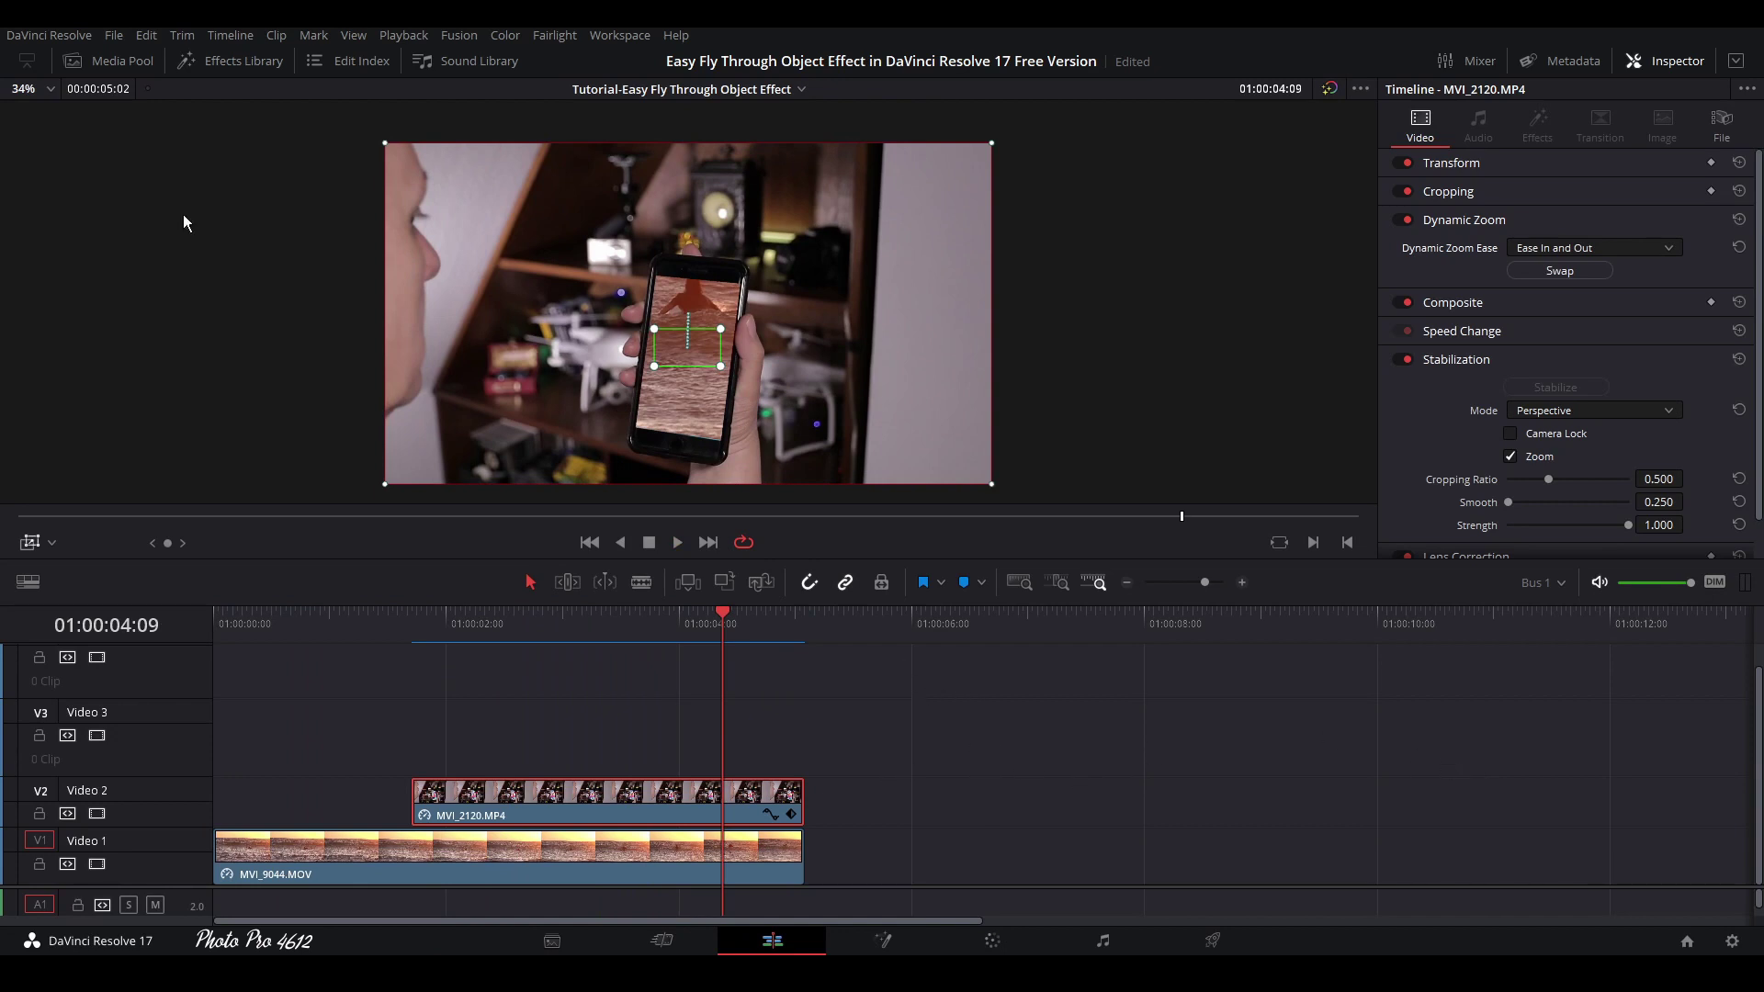
# - Add Vinarium Lendava.mp4 to Video 1 after MVI_9044.MOV and set its duration to 5 seconds
pyautogui.click(129, 63)
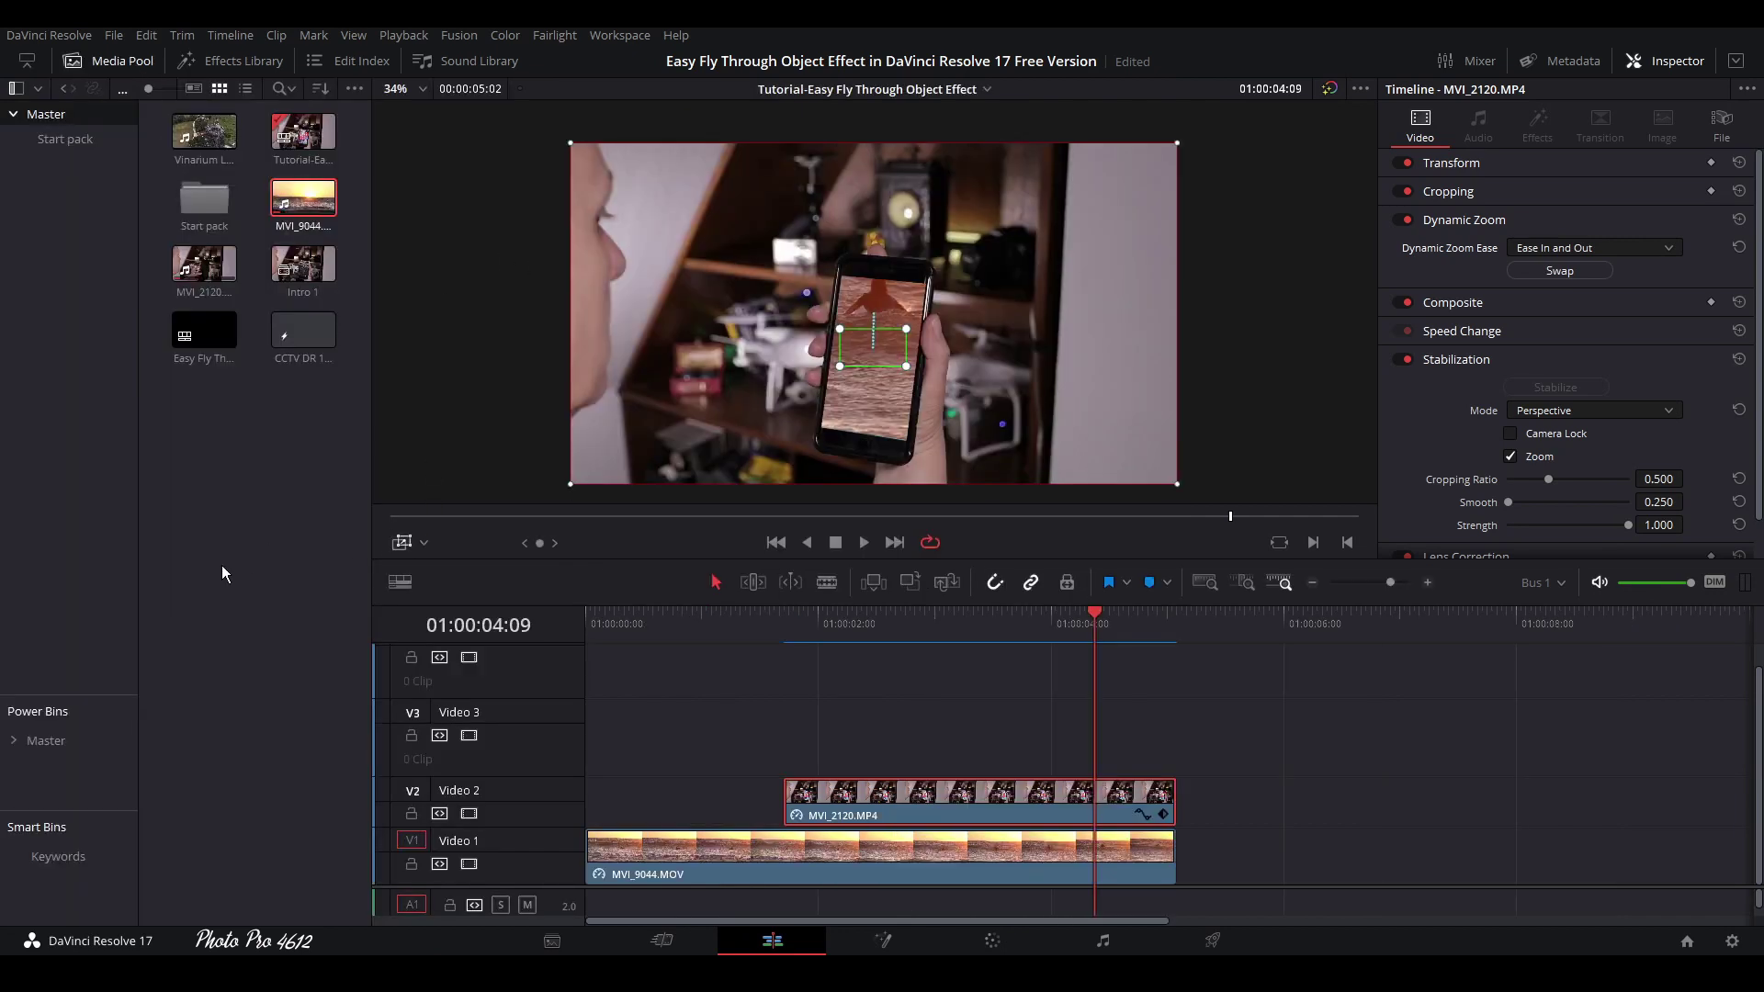
pyautogui.click(204, 131)
pyautogui.moveTo(204, 131); pyautogui.dragTo(1194, 873)
pyautogui.click(1253, 879)
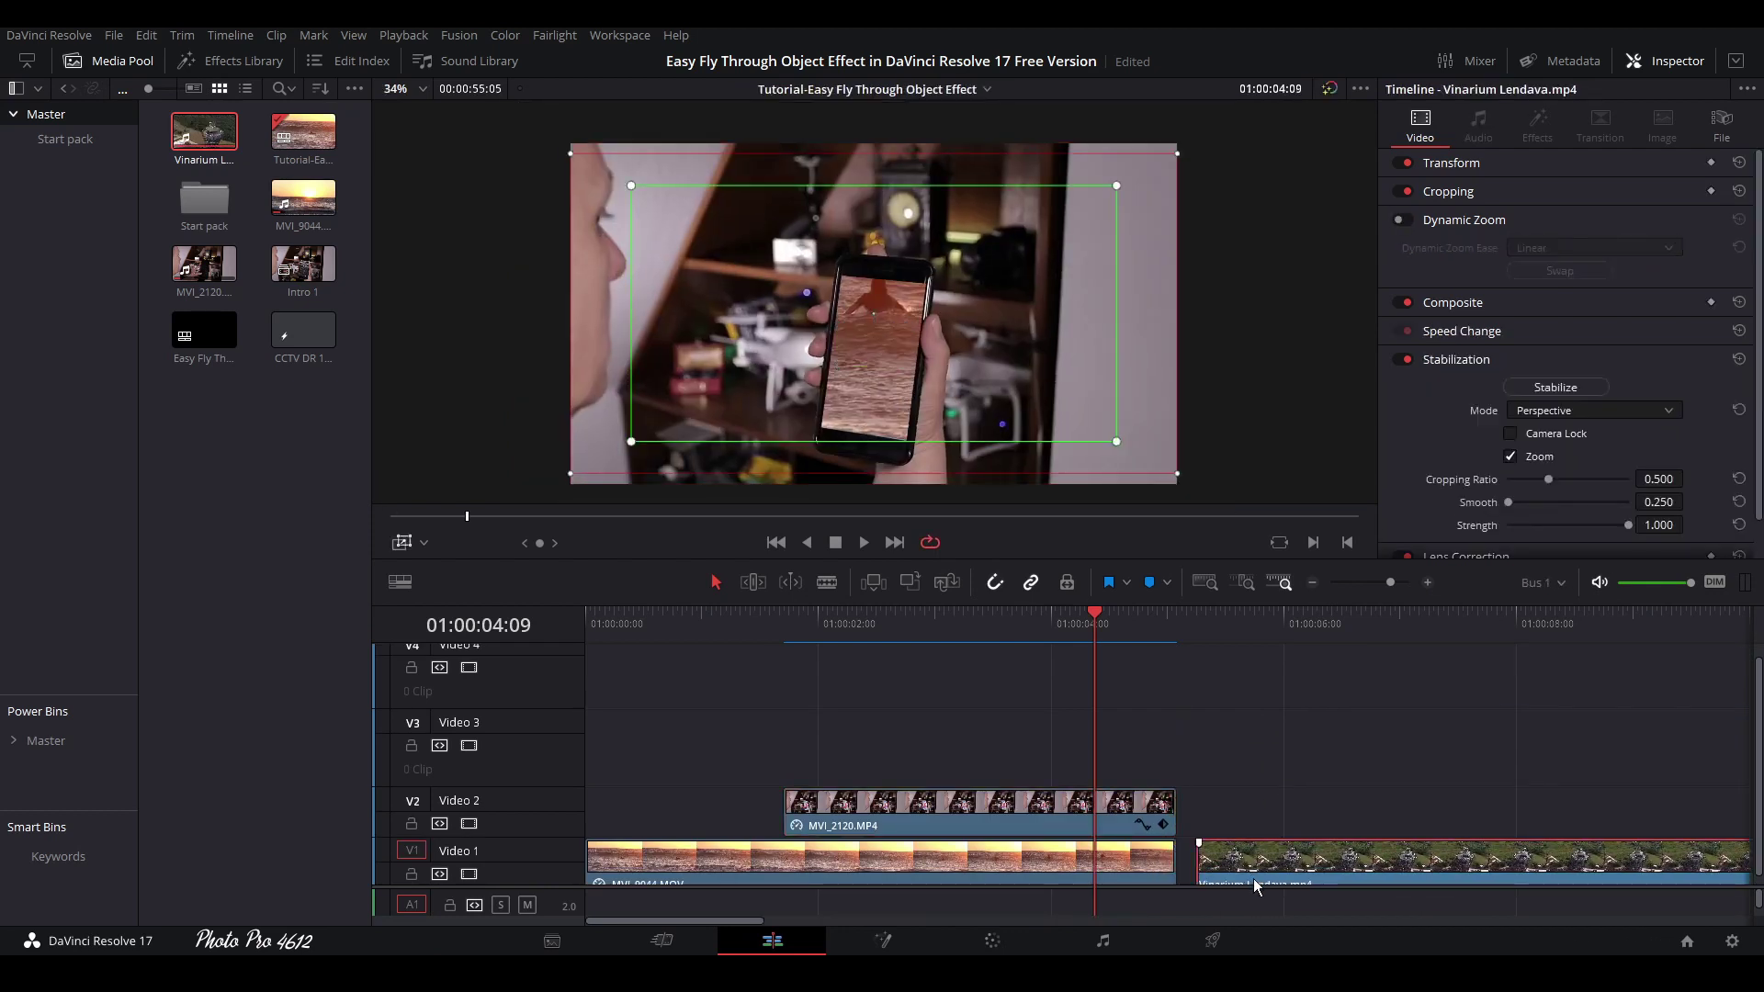
pyautogui.hotkey('ctrl', 'd')
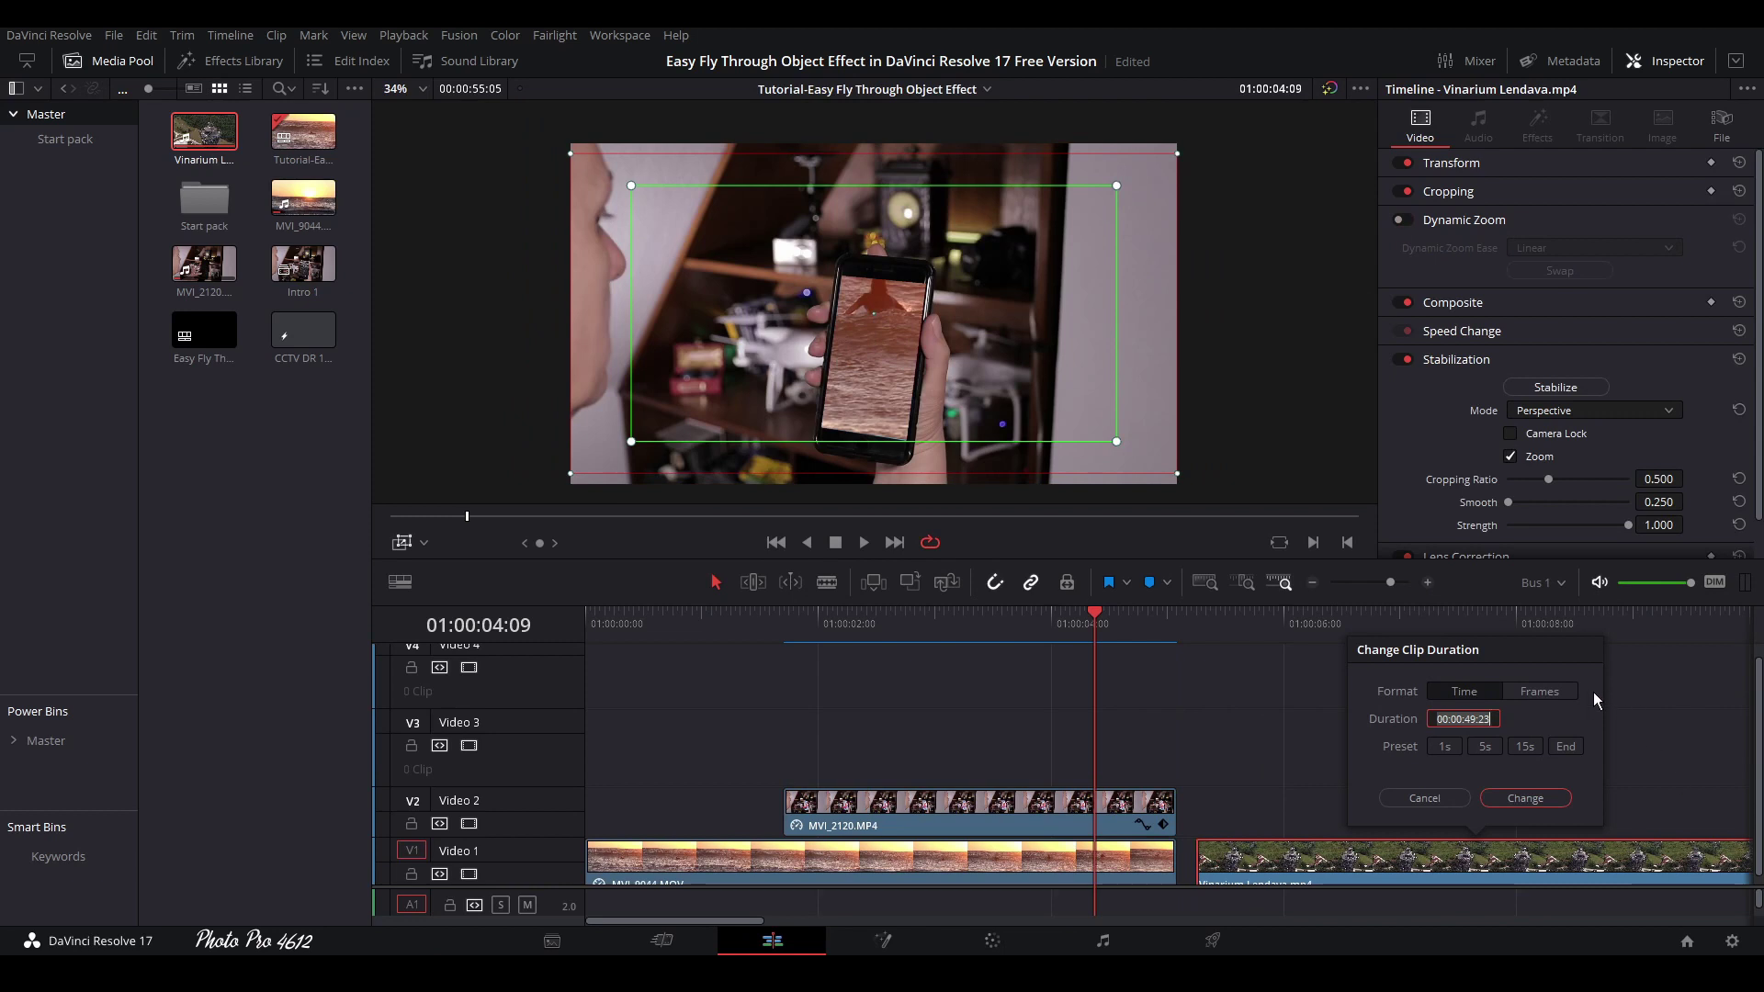
pyautogui.click(1537, 800)
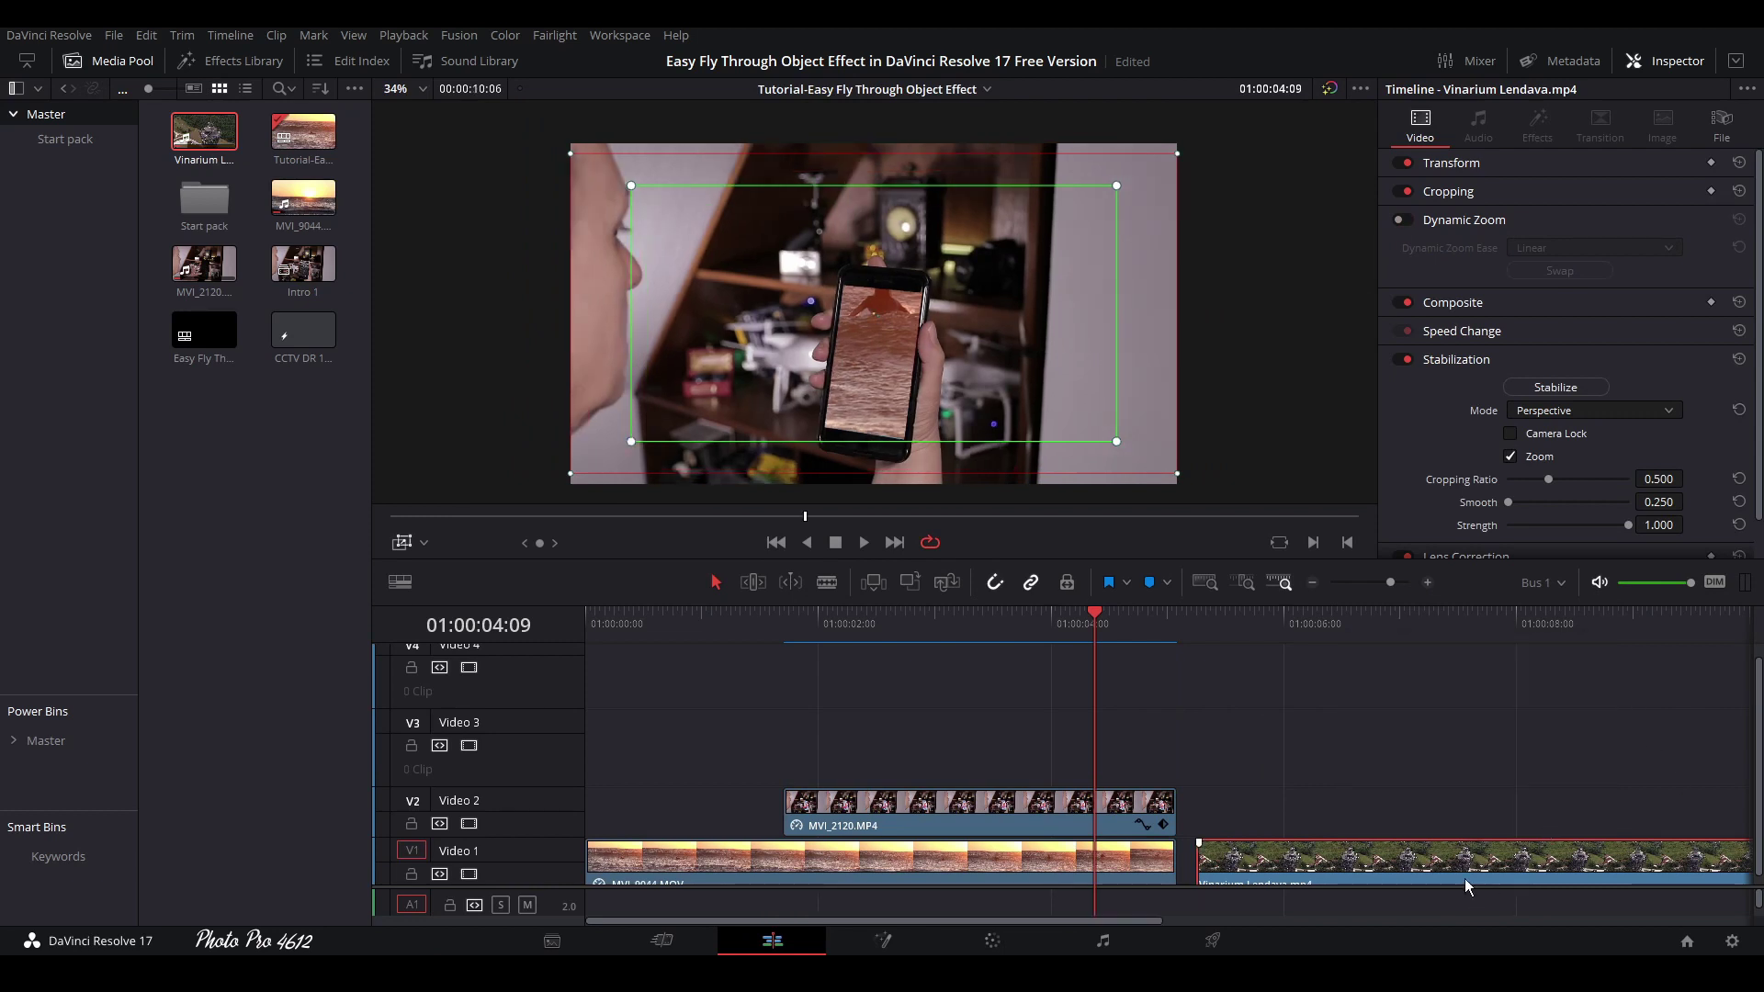
# - Place the playhead at 01:00:06:19 and move Vinarium Lendava.mp4 directly against the end of MVI_9044.MOV on Video 1
pyautogui.scroll(-1, 1273, 732)
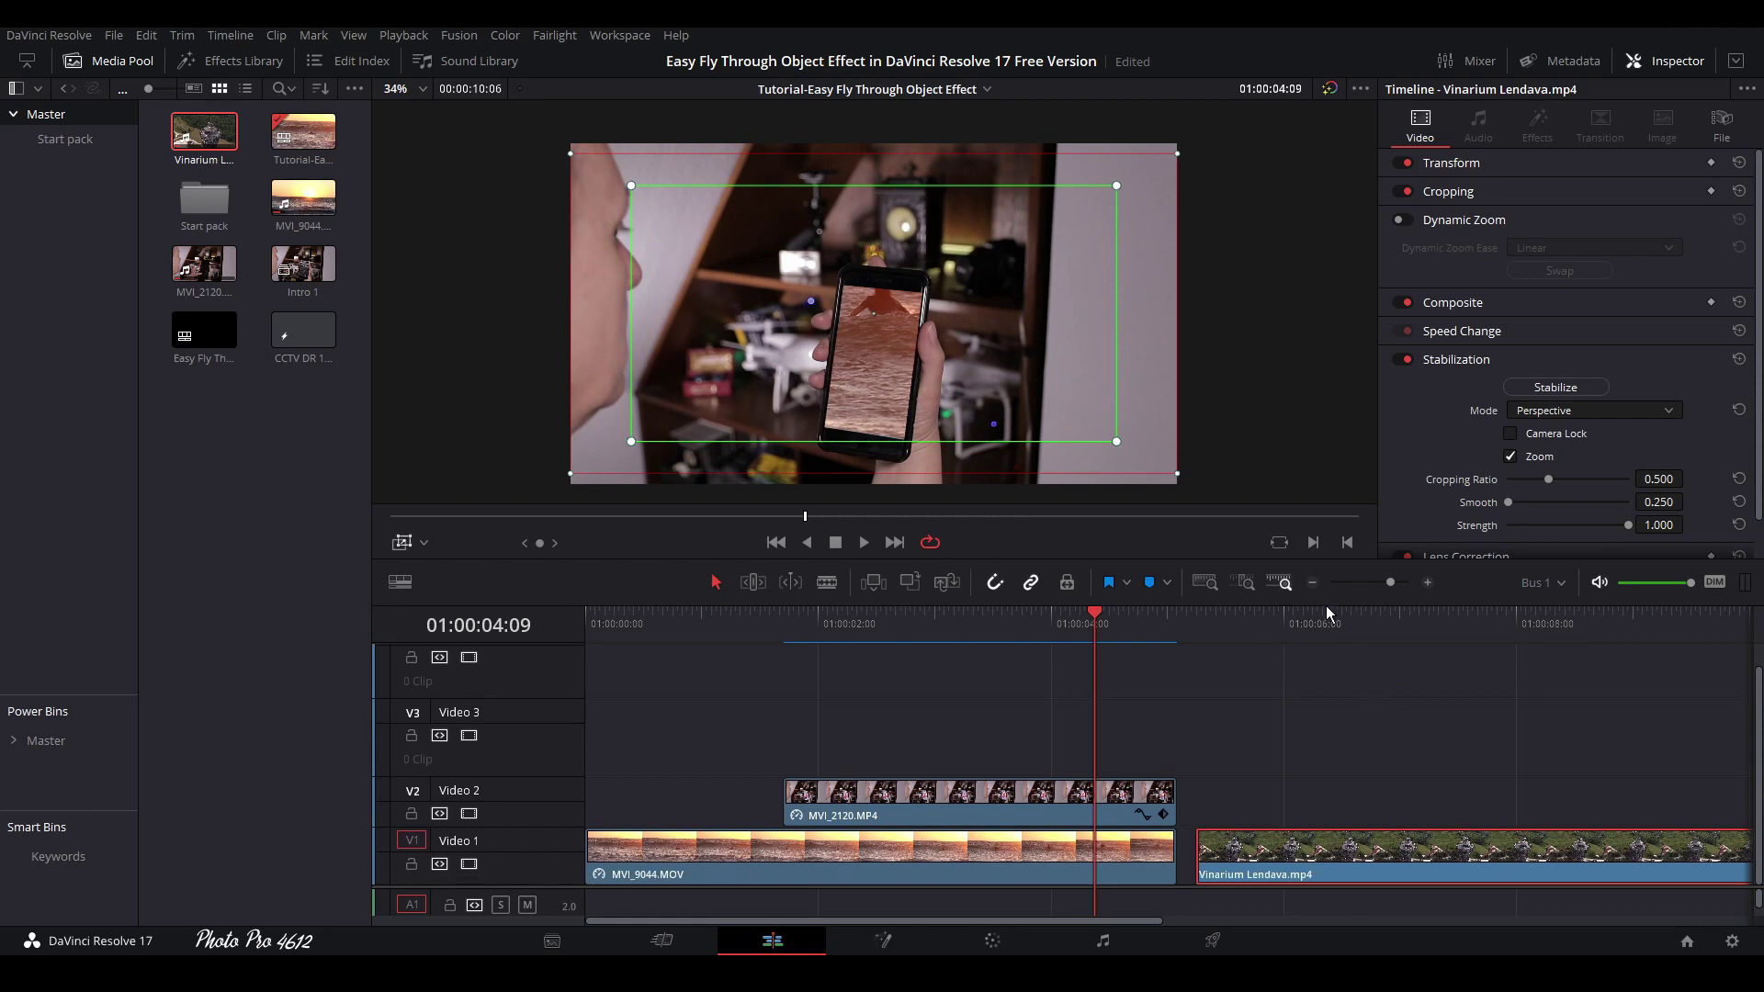
pyautogui.moveTo(1391, 592); pyautogui.dragTo(1382, 592)
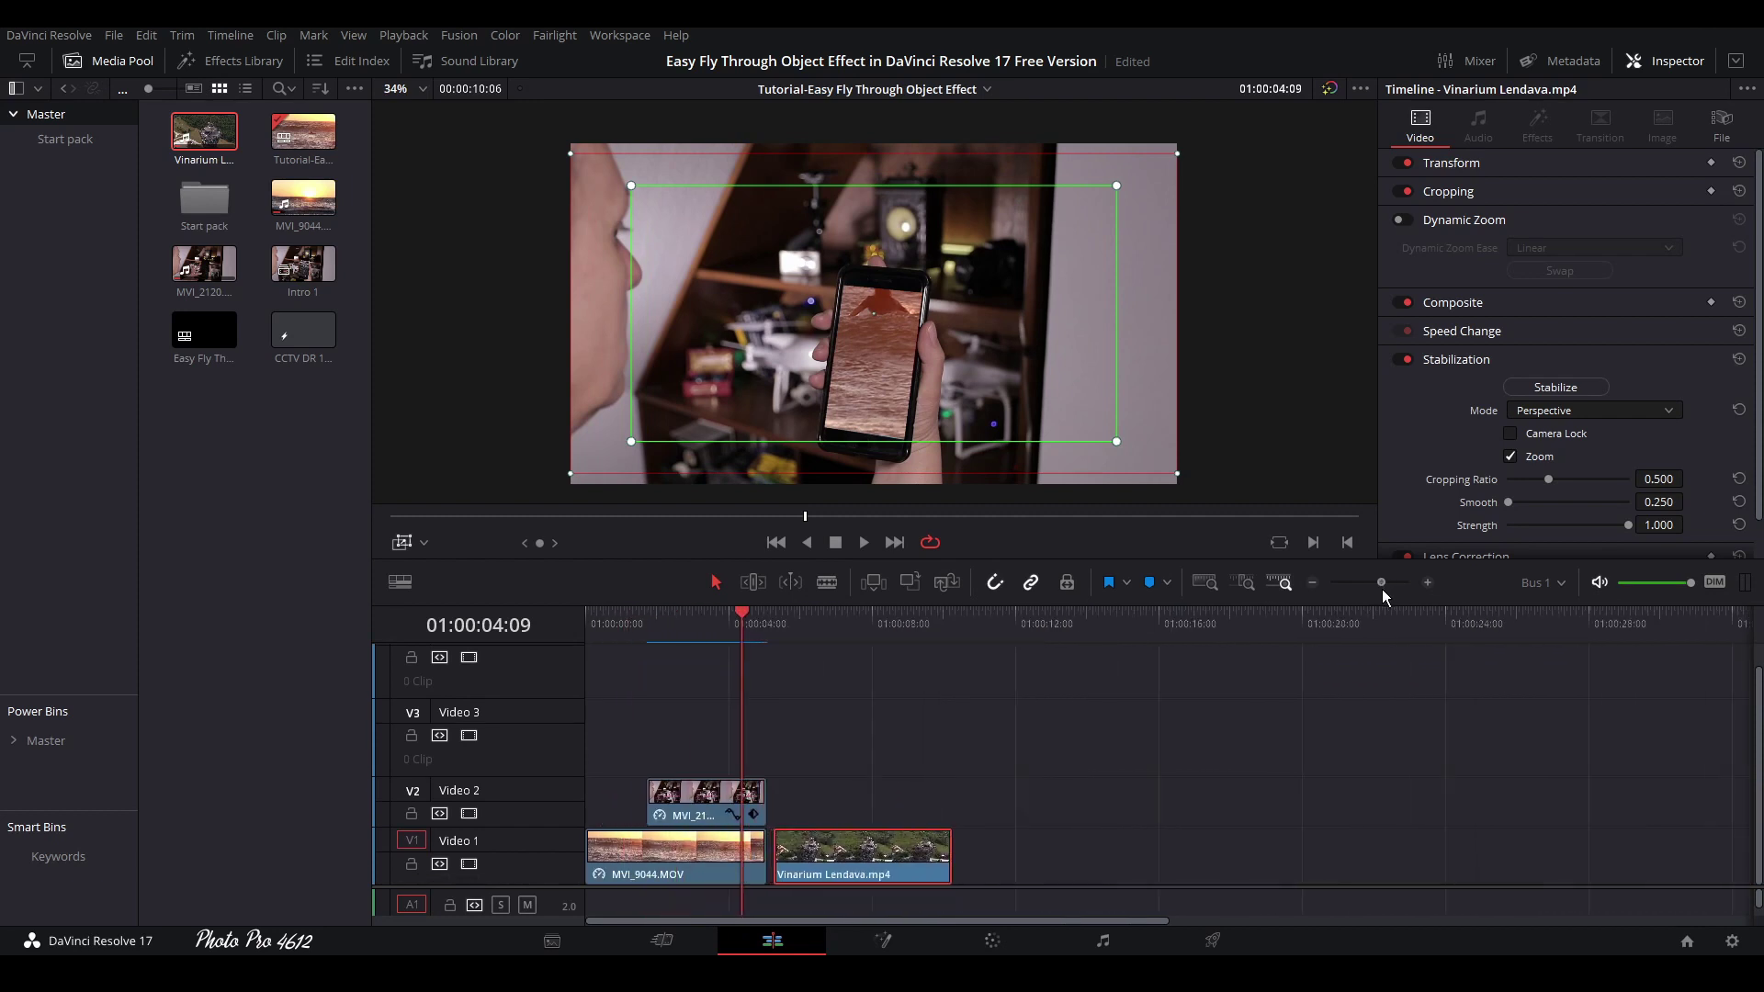
pyautogui.moveTo(786, 627); pyautogui.dragTo(828, 707)
pyautogui.moveTo(805, 869); pyautogui.dragTo(798, 870)
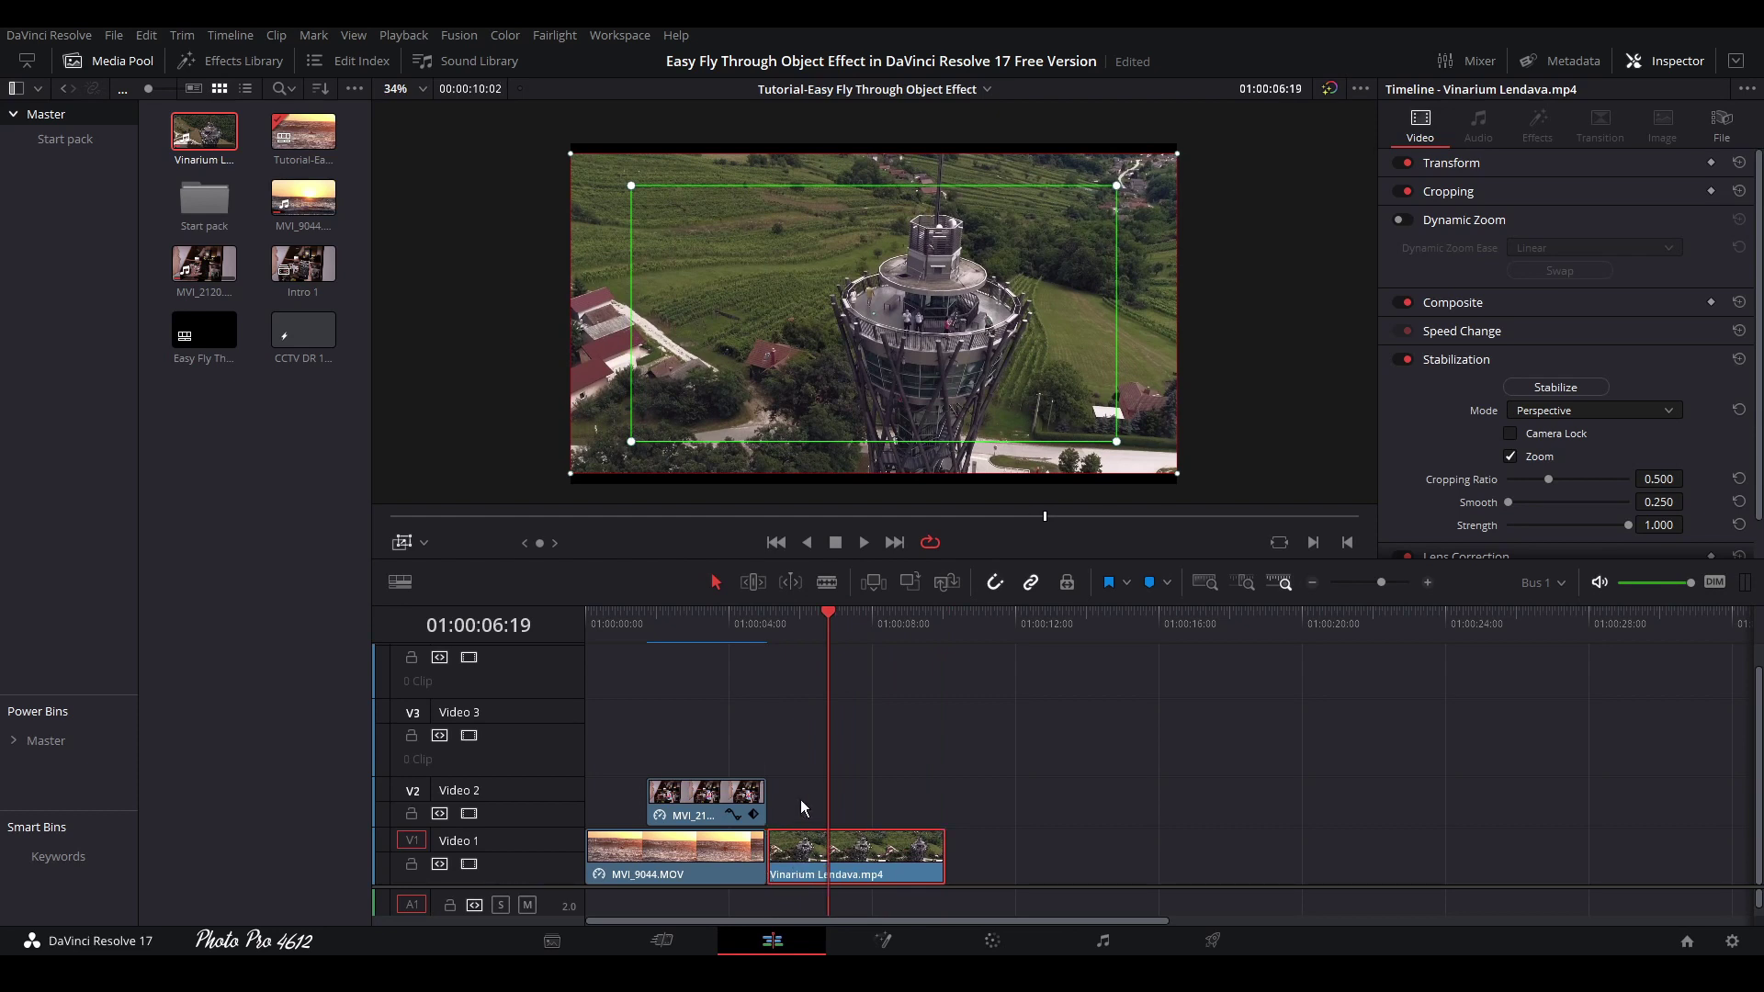
# - Duplicate MVI_2120.MP4 on Video 2 so the copy starts together with Vinarium Lendava.mp4 below it
pyautogui.click(726, 809)
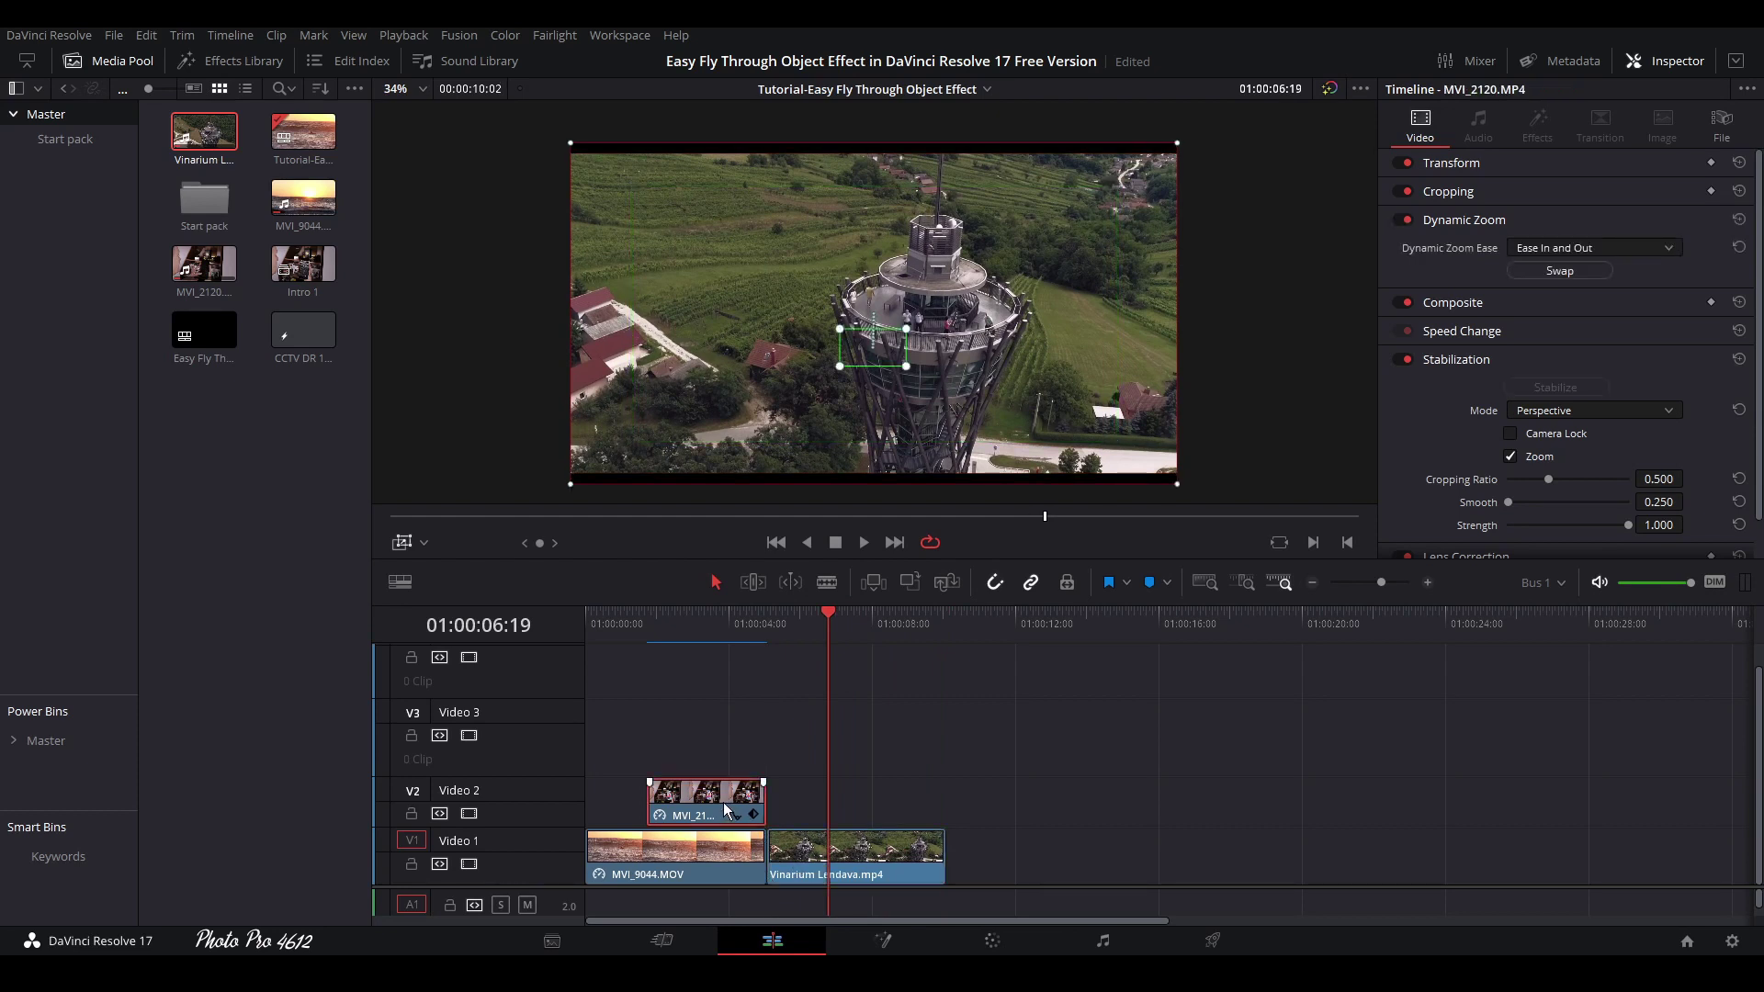
pyautogui.keyDown('alt'); pyautogui.moveTo(724, 802); pyautogui.dragTo(840, 800); pyautogui.keyUp('alt')
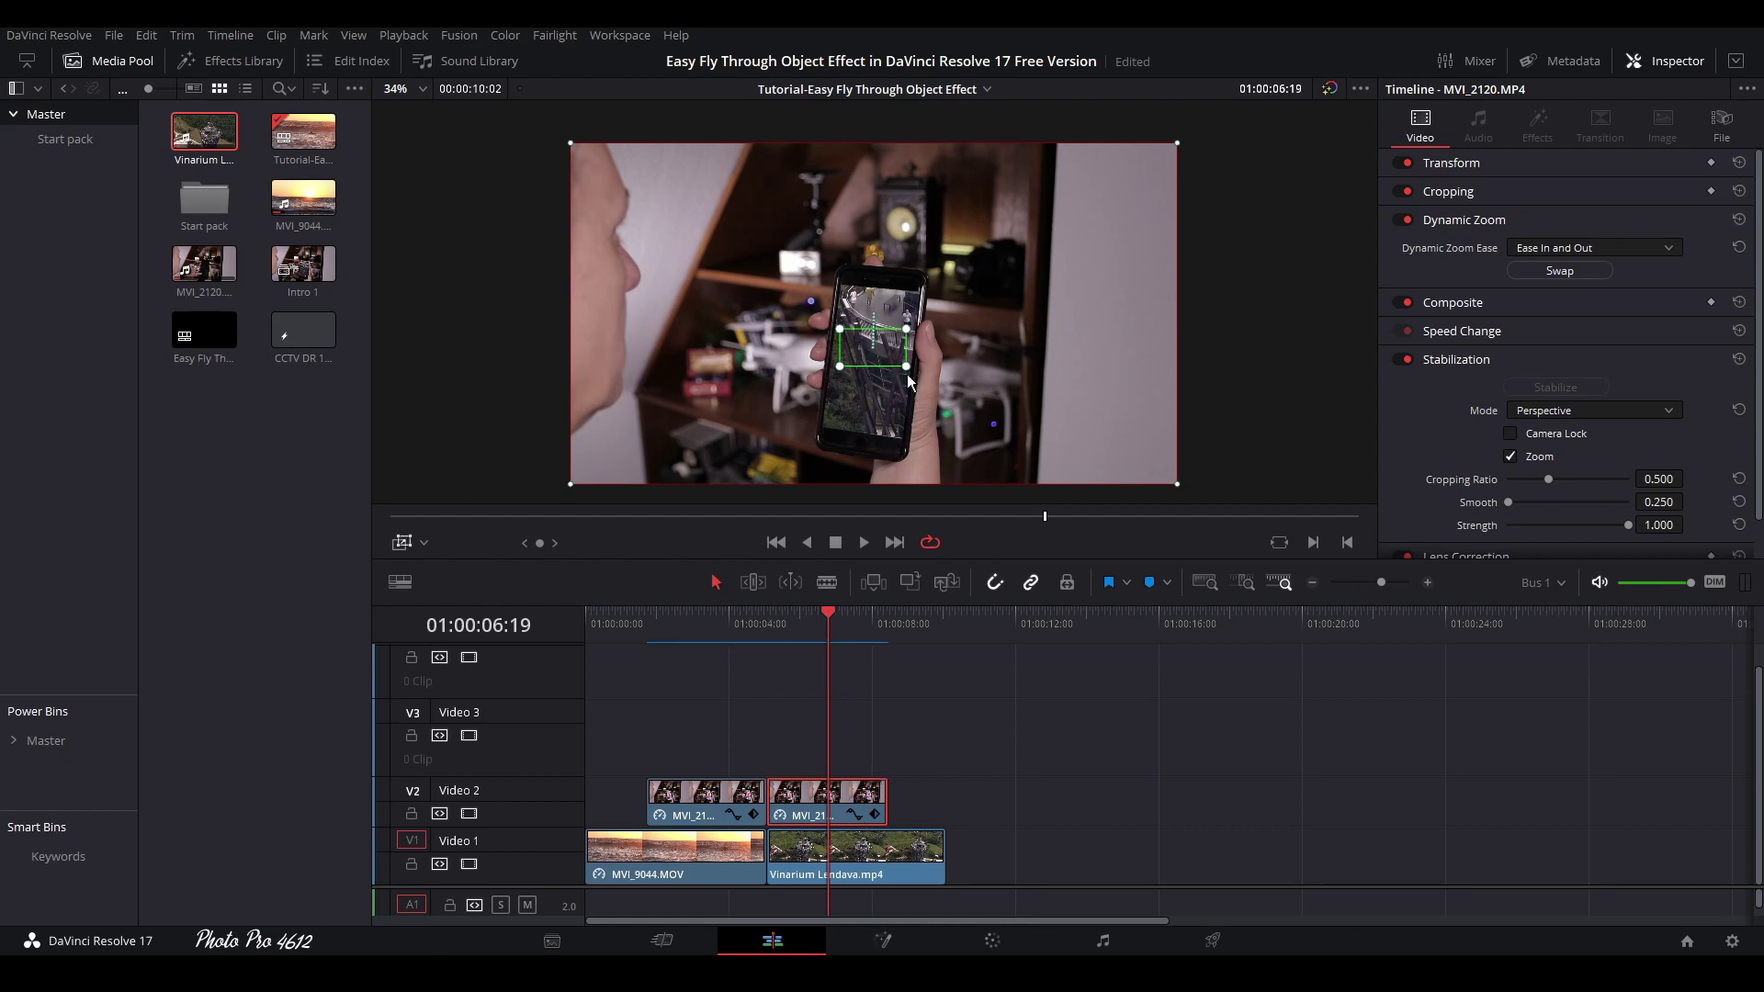
# - Reverse the second MVI_2120.MP4 clip's Dynamic Zoom by fitting the green frame to the full picture and the red frame inside the phone screen
pyautogui.moveTo(906, 364); pyautogui.dragTo(1193, 478)
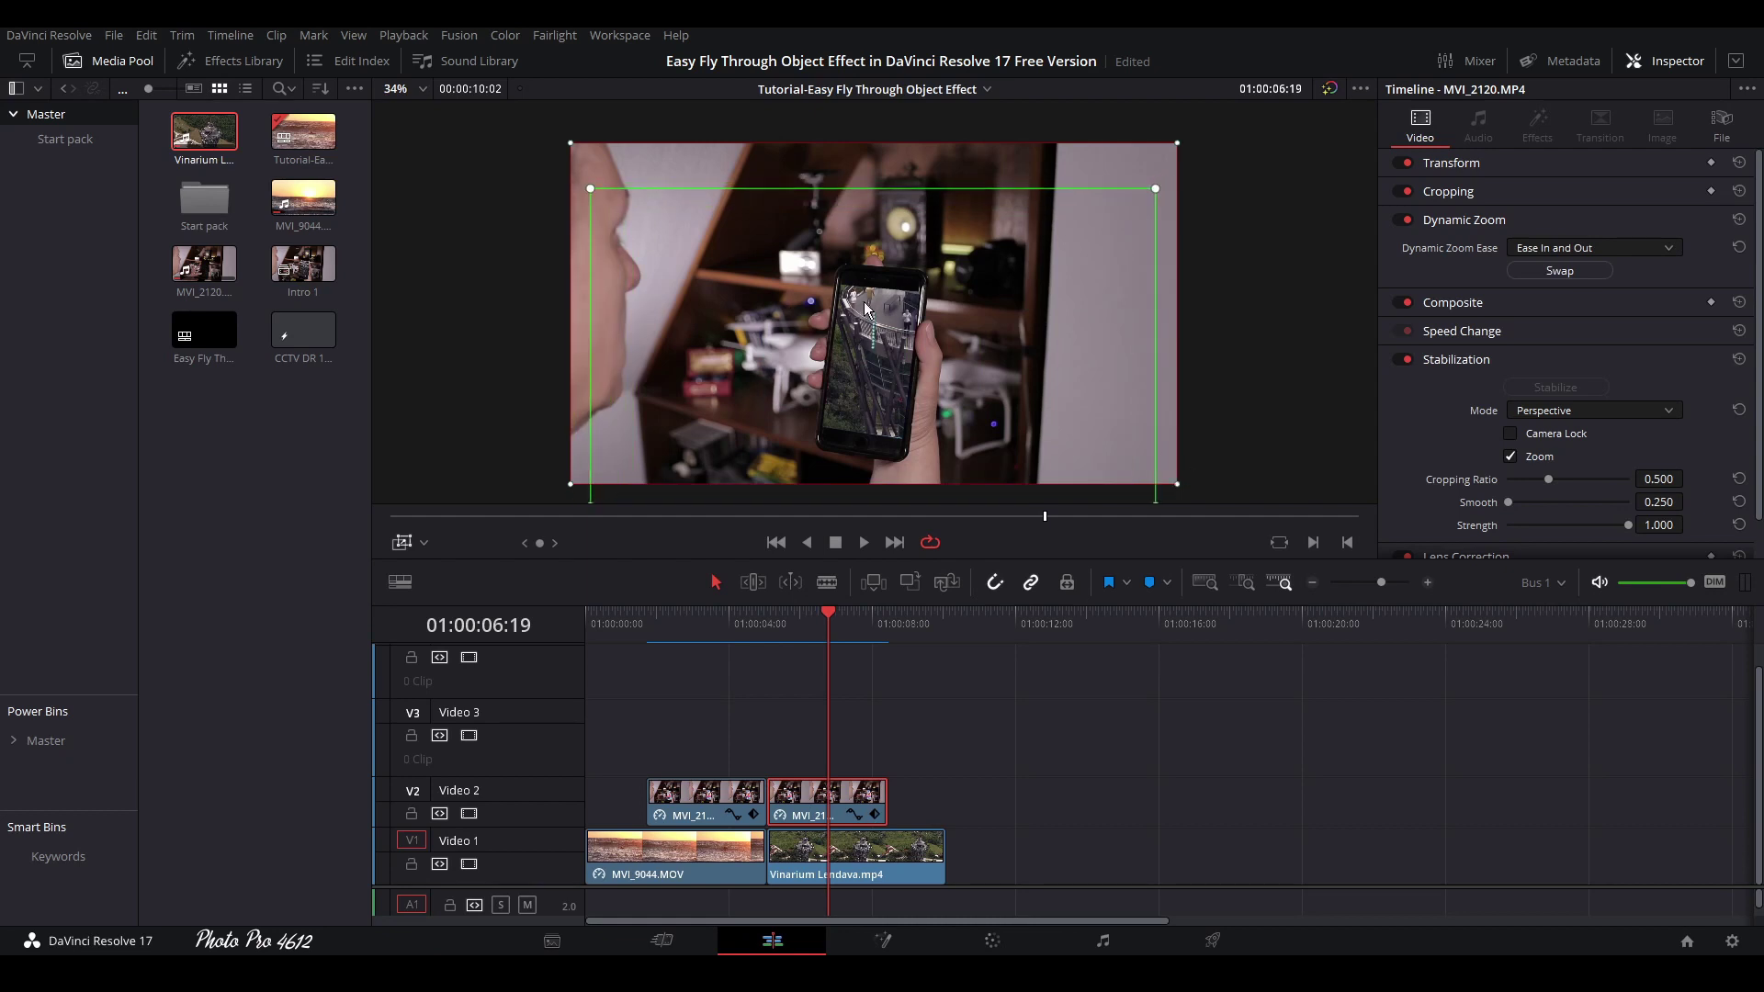
pyautogui.moveTo(853, 185)
pyautogui.mouseDown()
pyautogui.moveTo(837, 147)
pyautogui.moveTo(902, 175)
pyautogui.moveTo(854, 185)
pyautogui.mouseUp()
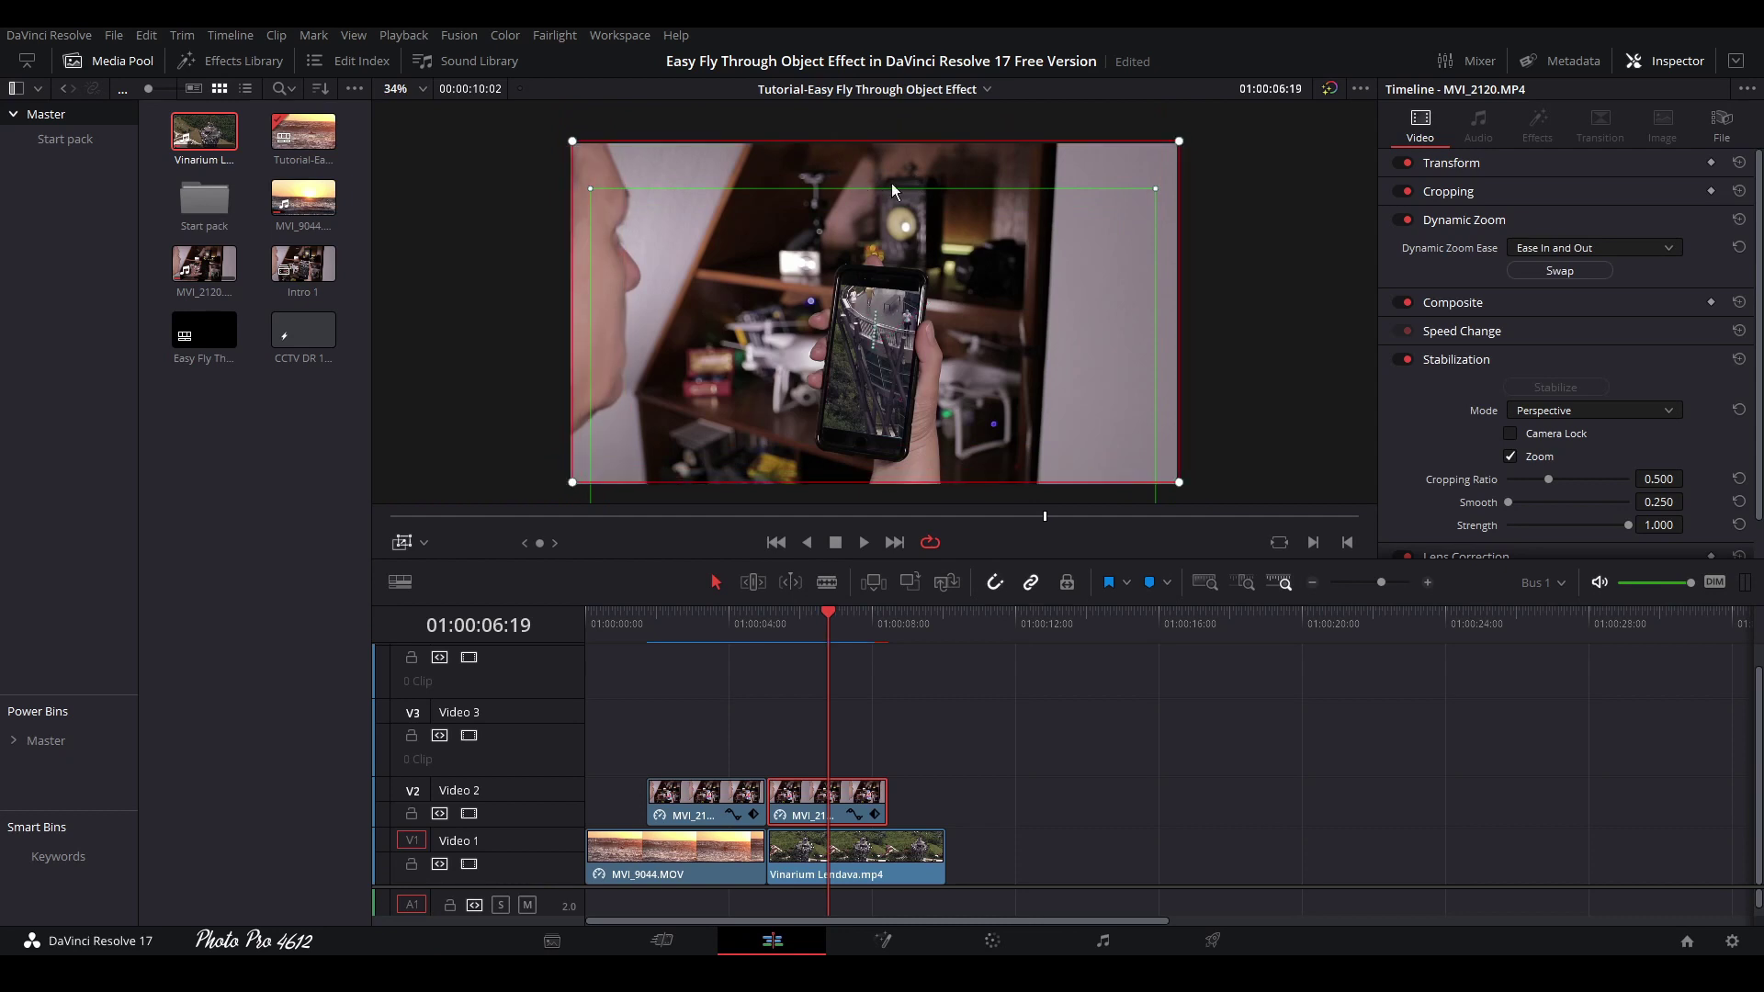
pyautogui.moveTo(1180, 143); pyautogui.dragTo(875, 347)
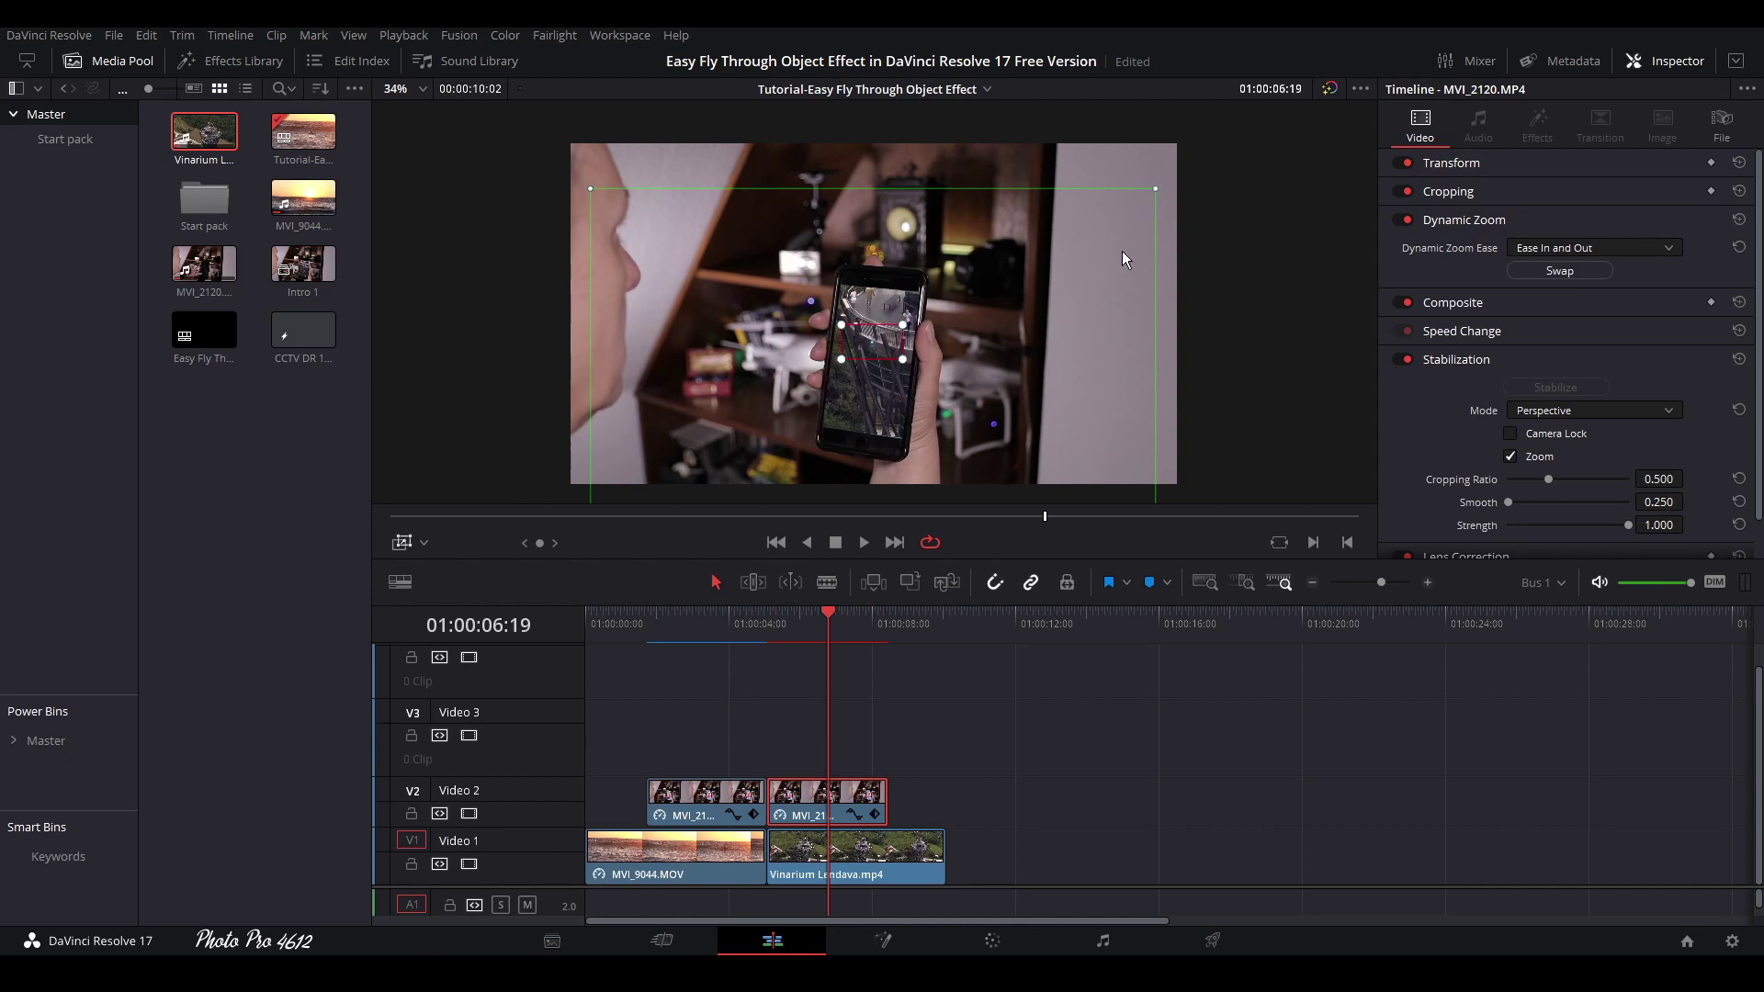
pyautogui.moveTo(1111, 189); pyautogui.dragTo(1109, 152)
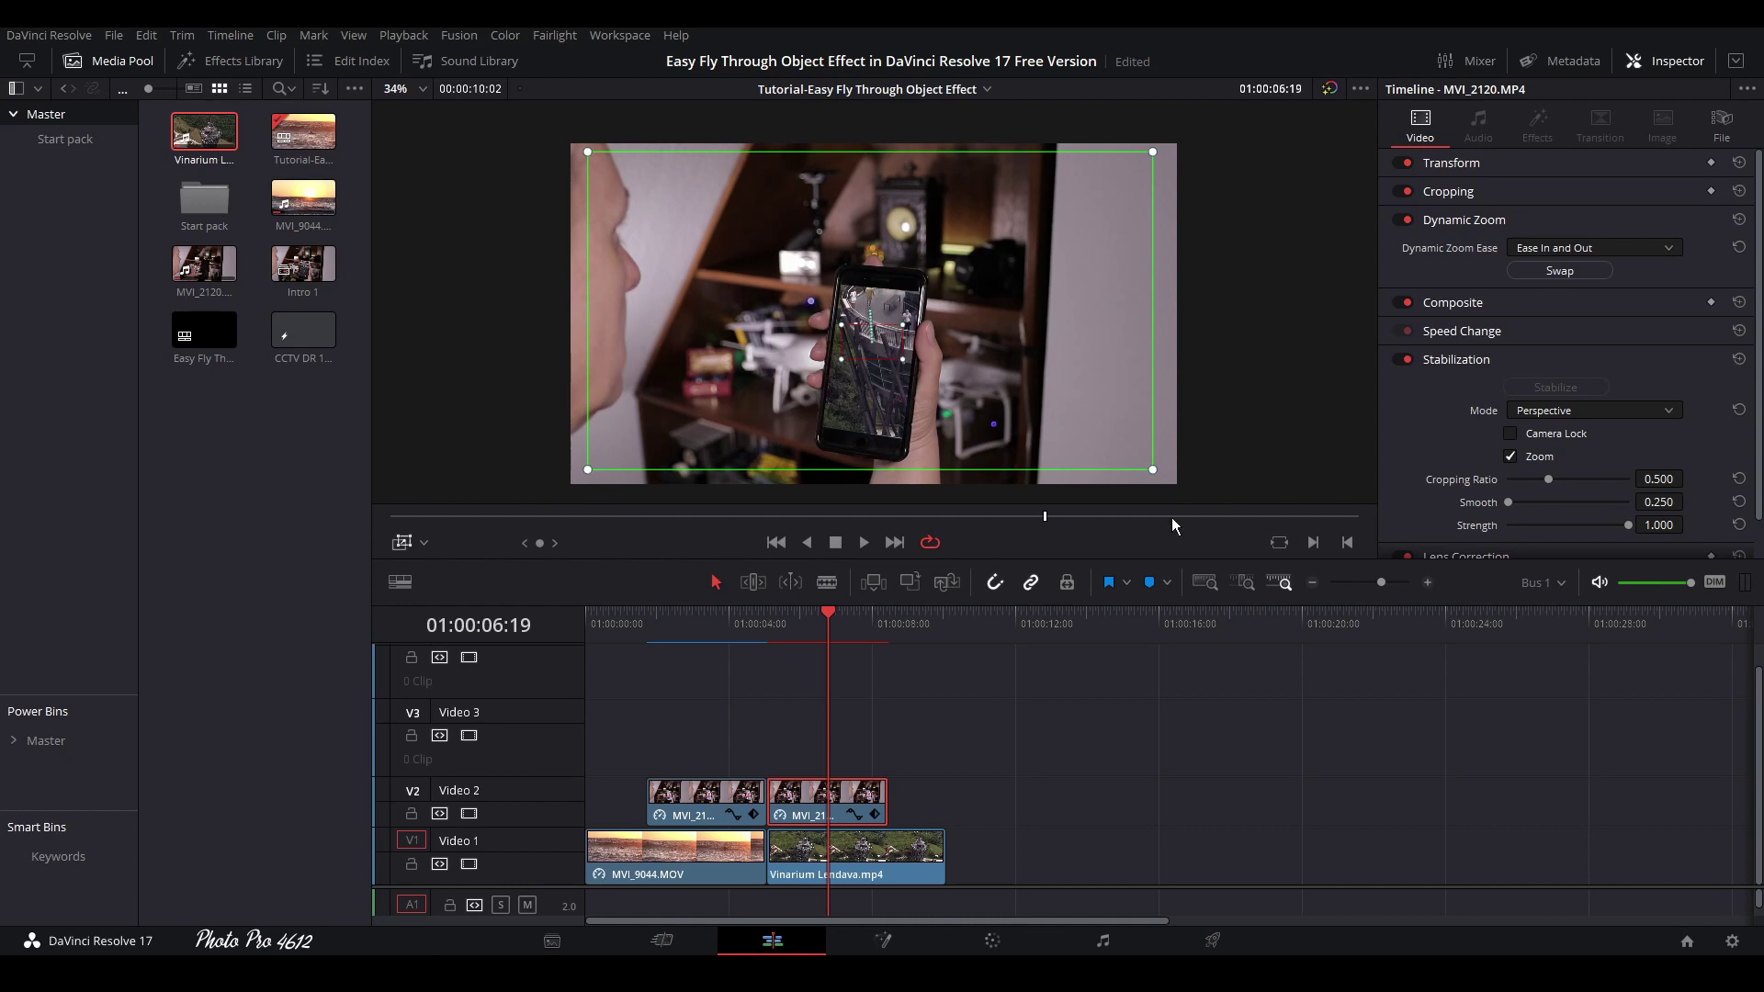
pyautogui.moveTo(1155, 474); pyautogui.dragTo(1177, 493)
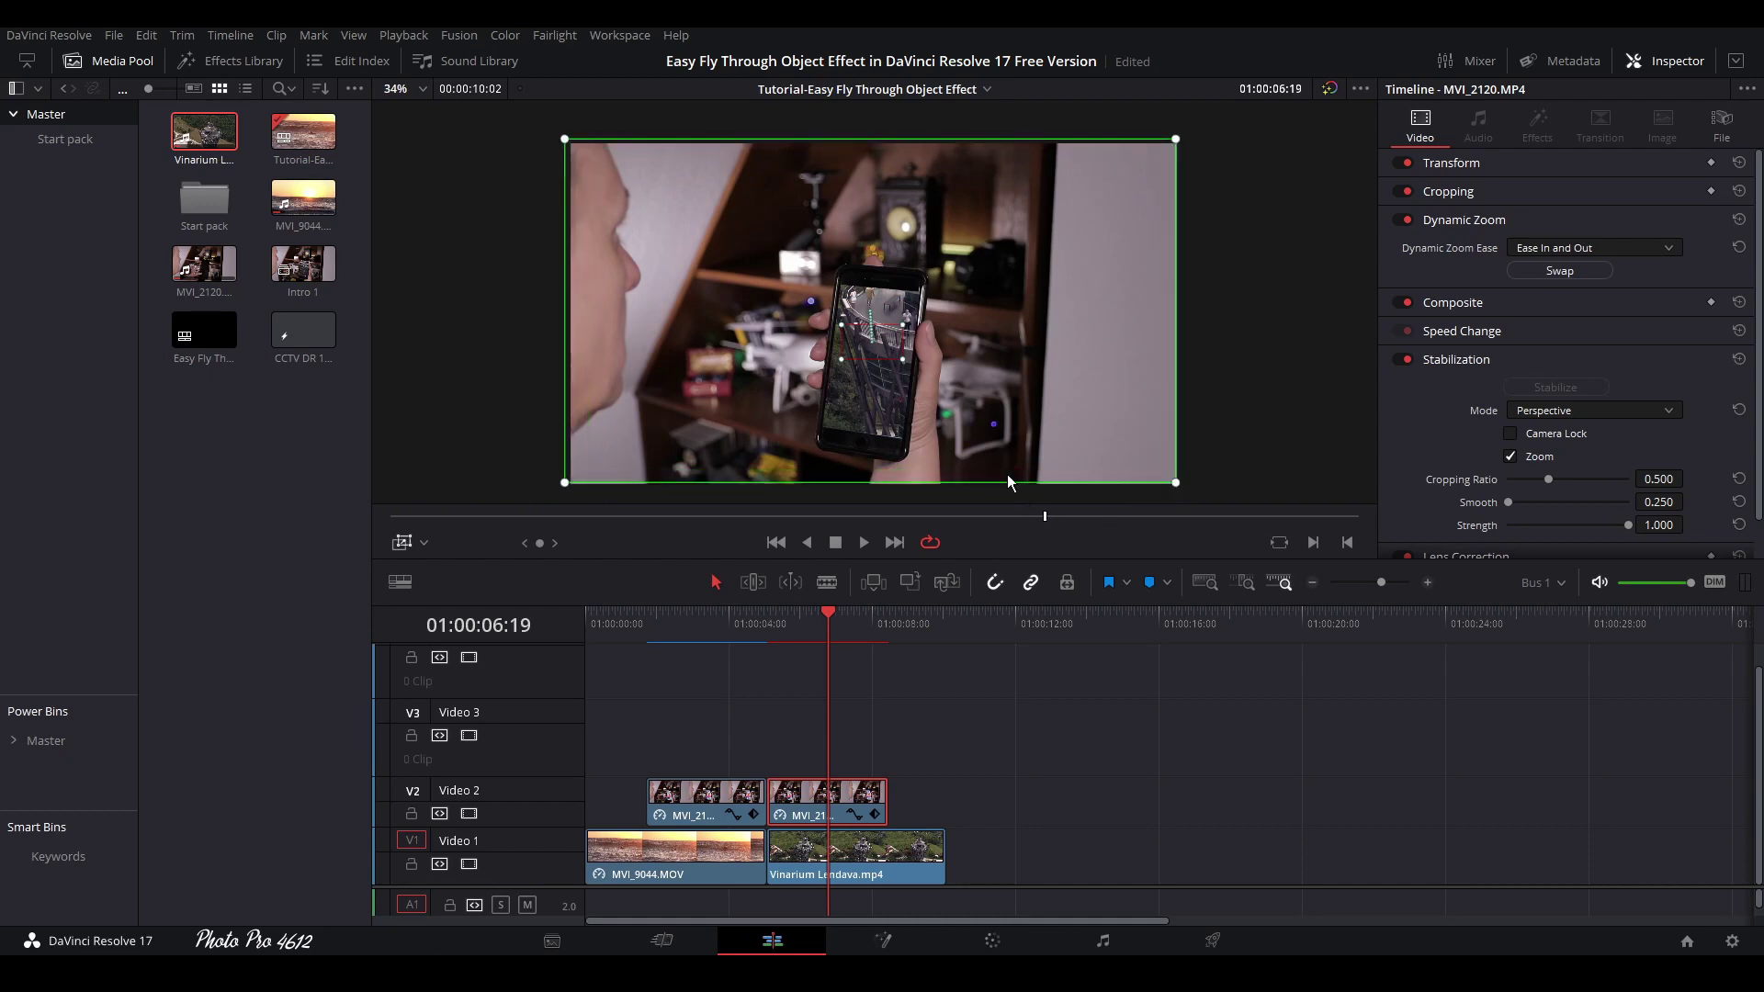
pyautogui.moveTo(1008, 479); pyautogui.dragTo(1008, 481)
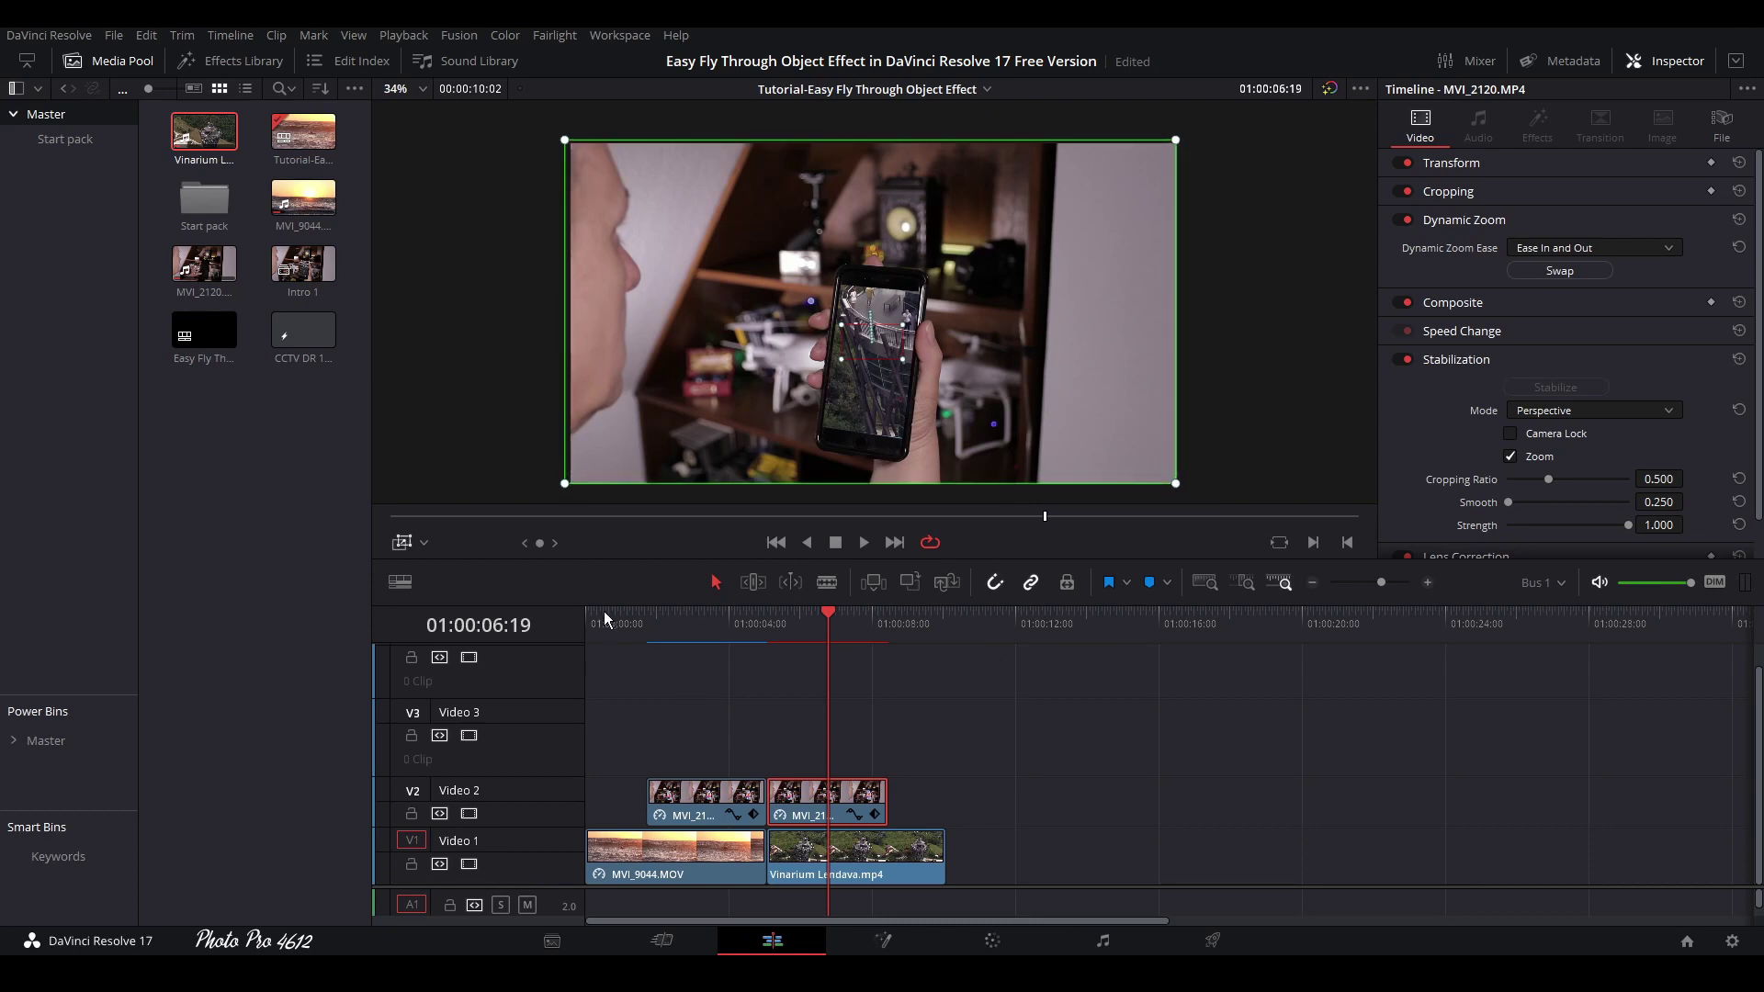
pyautogui.moveTo(768, 616); pyautogui.dragTo(710, 644)
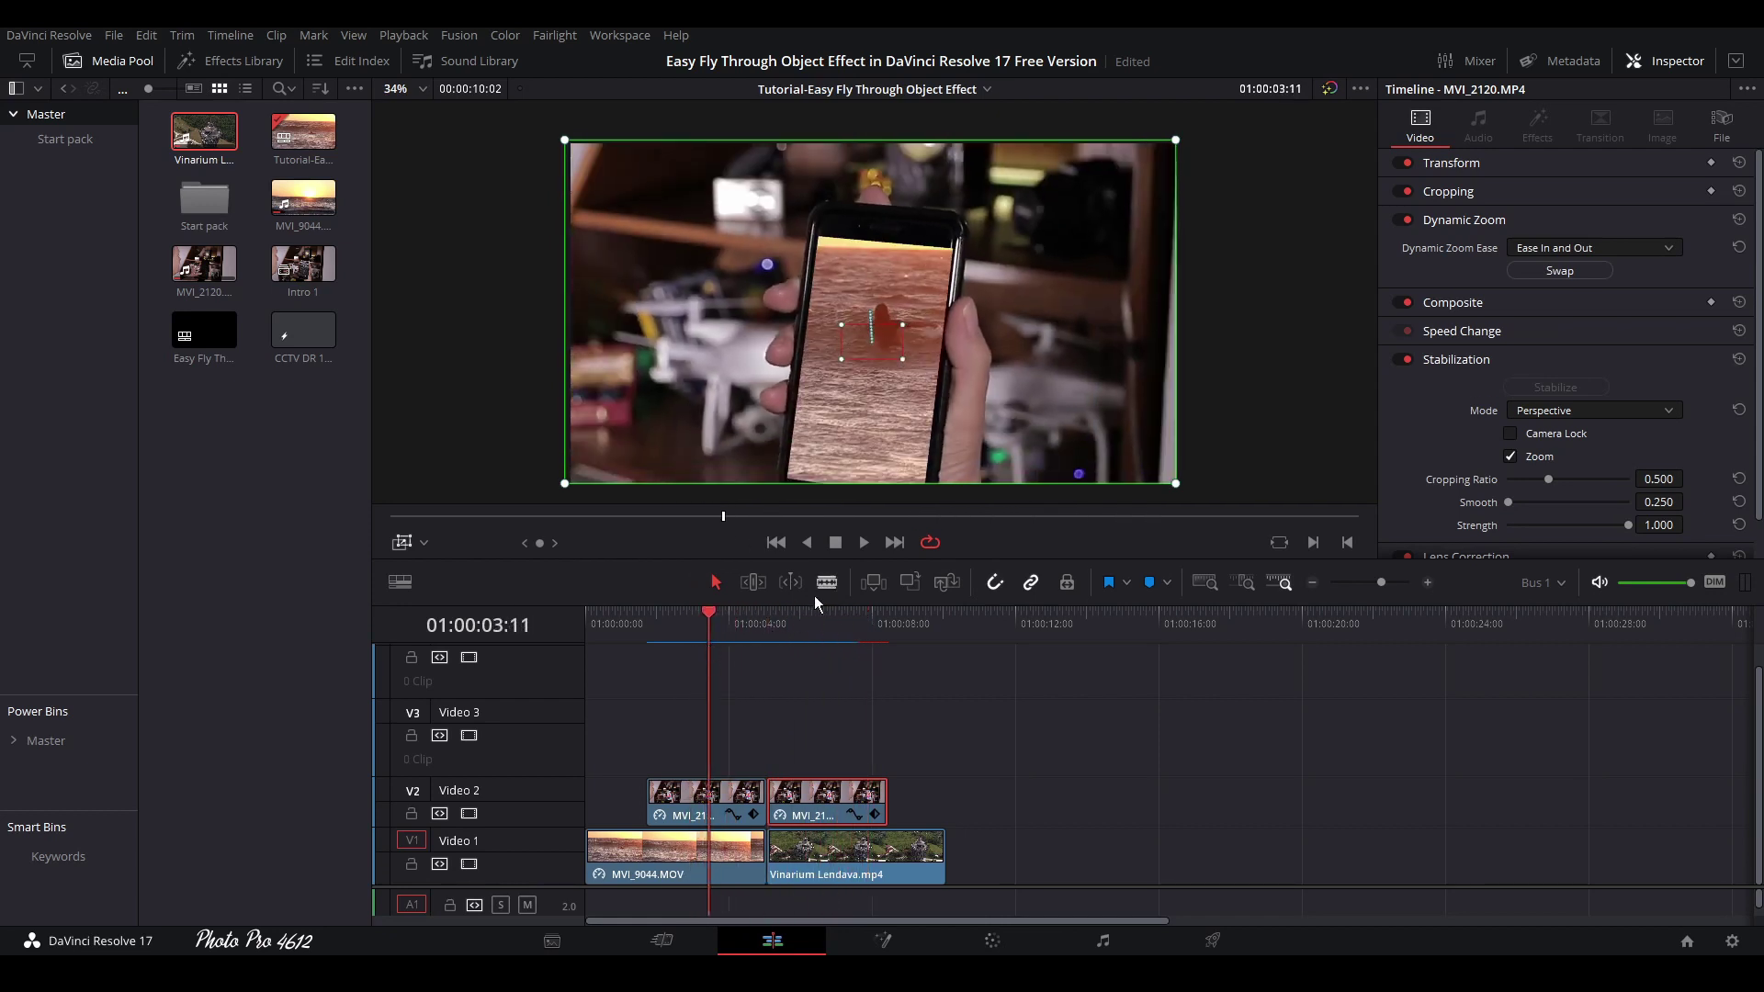
# - Add a Cross Dissolve video transition between MVI_9044.MOV and Vinarium Lendava.mp4 on Video 1
pyautogui.click(103, 58)
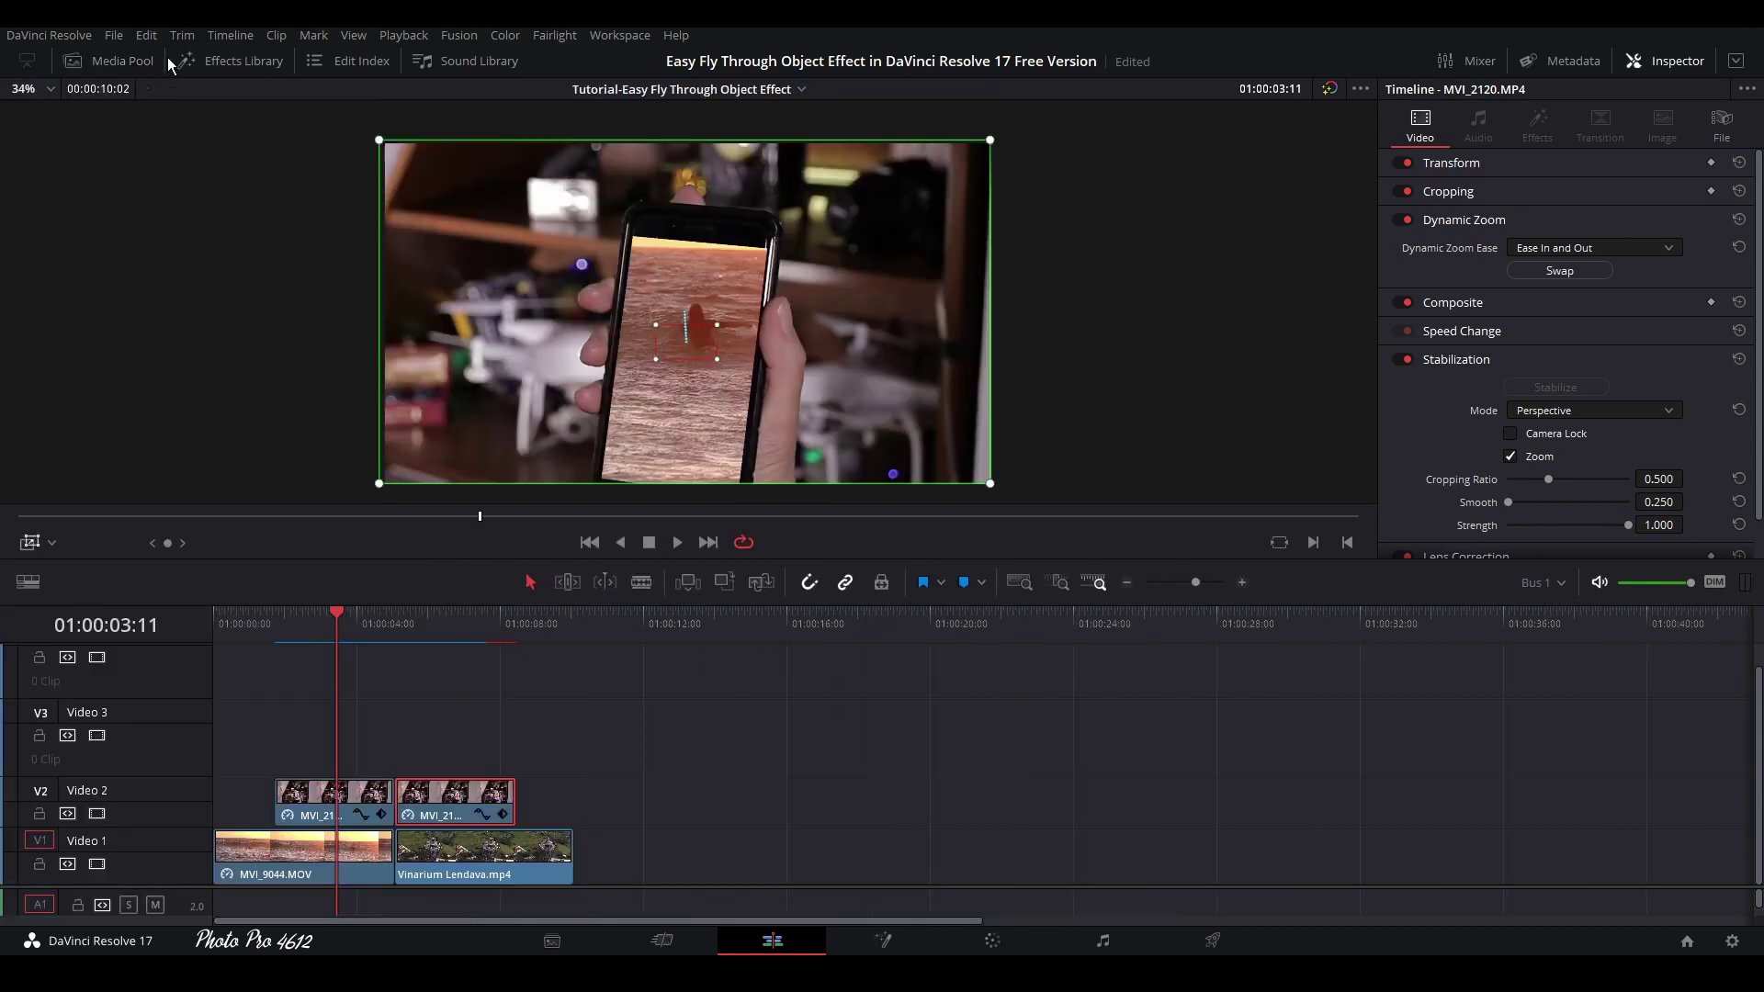
pyautogui.click(212, 59)
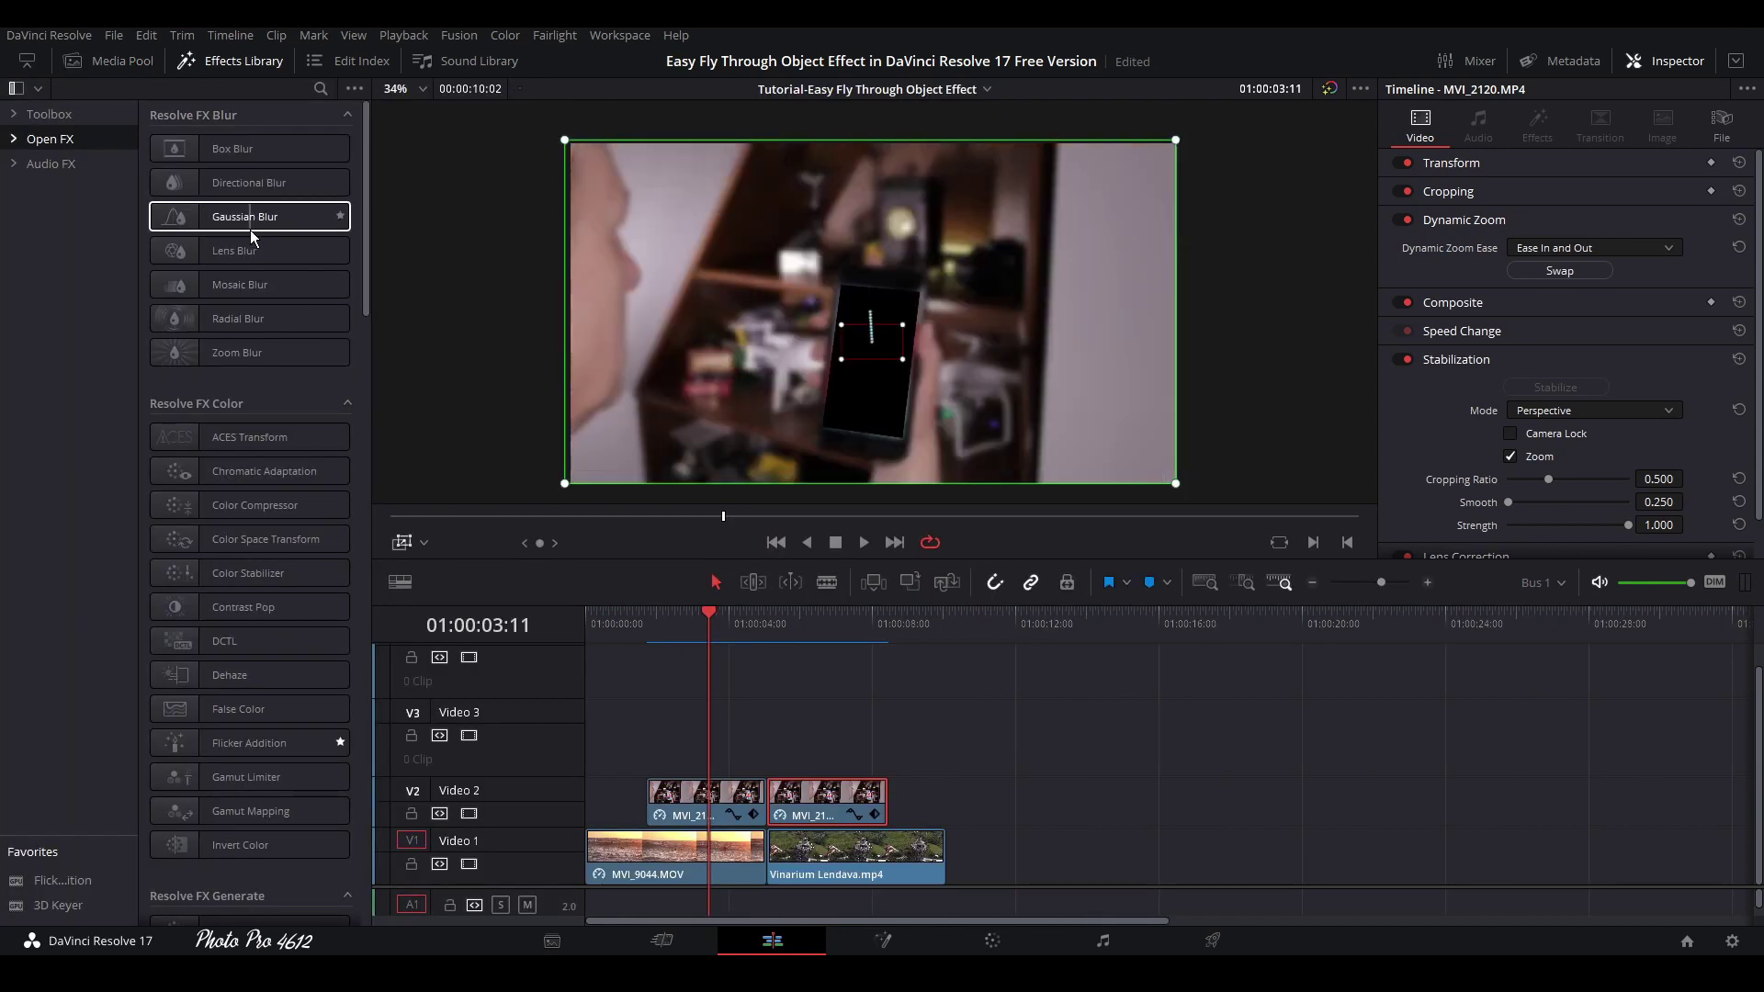
pyautogui.click(13, 139)
pyautogui.click(46, 116)
pyautogui.click(73, 138)
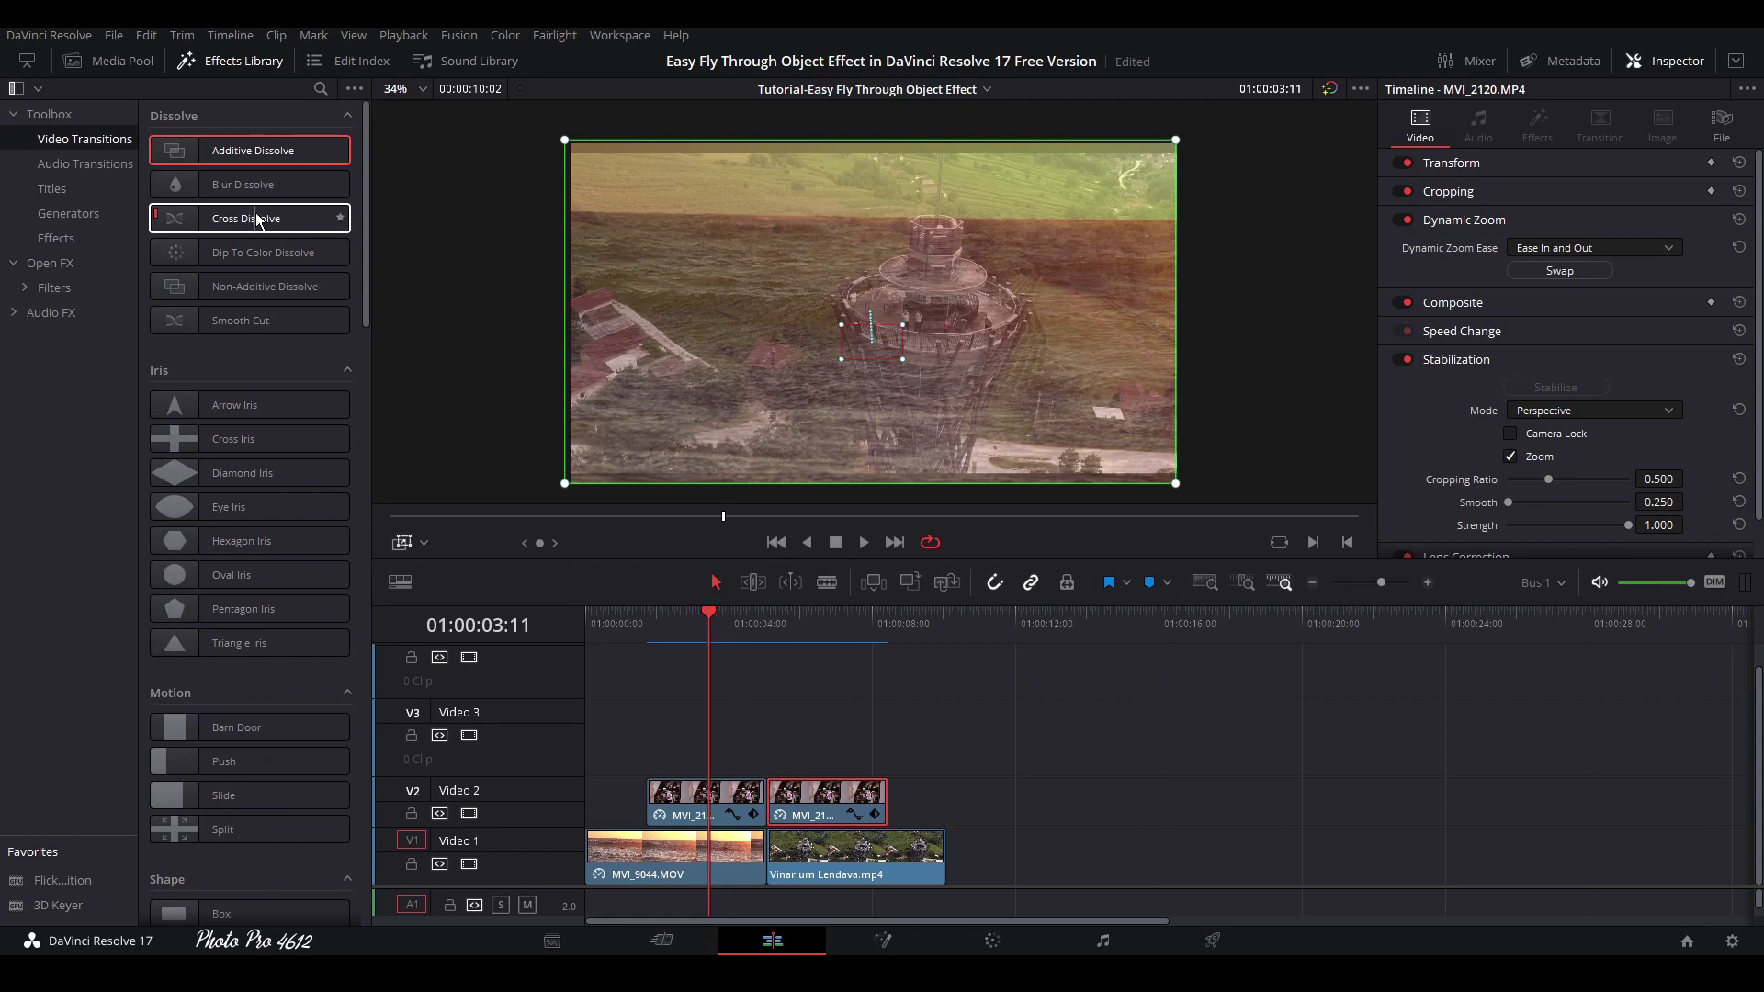
pyautogui.moveTo(294, 221); pyautogui.dragTo(757, 873)
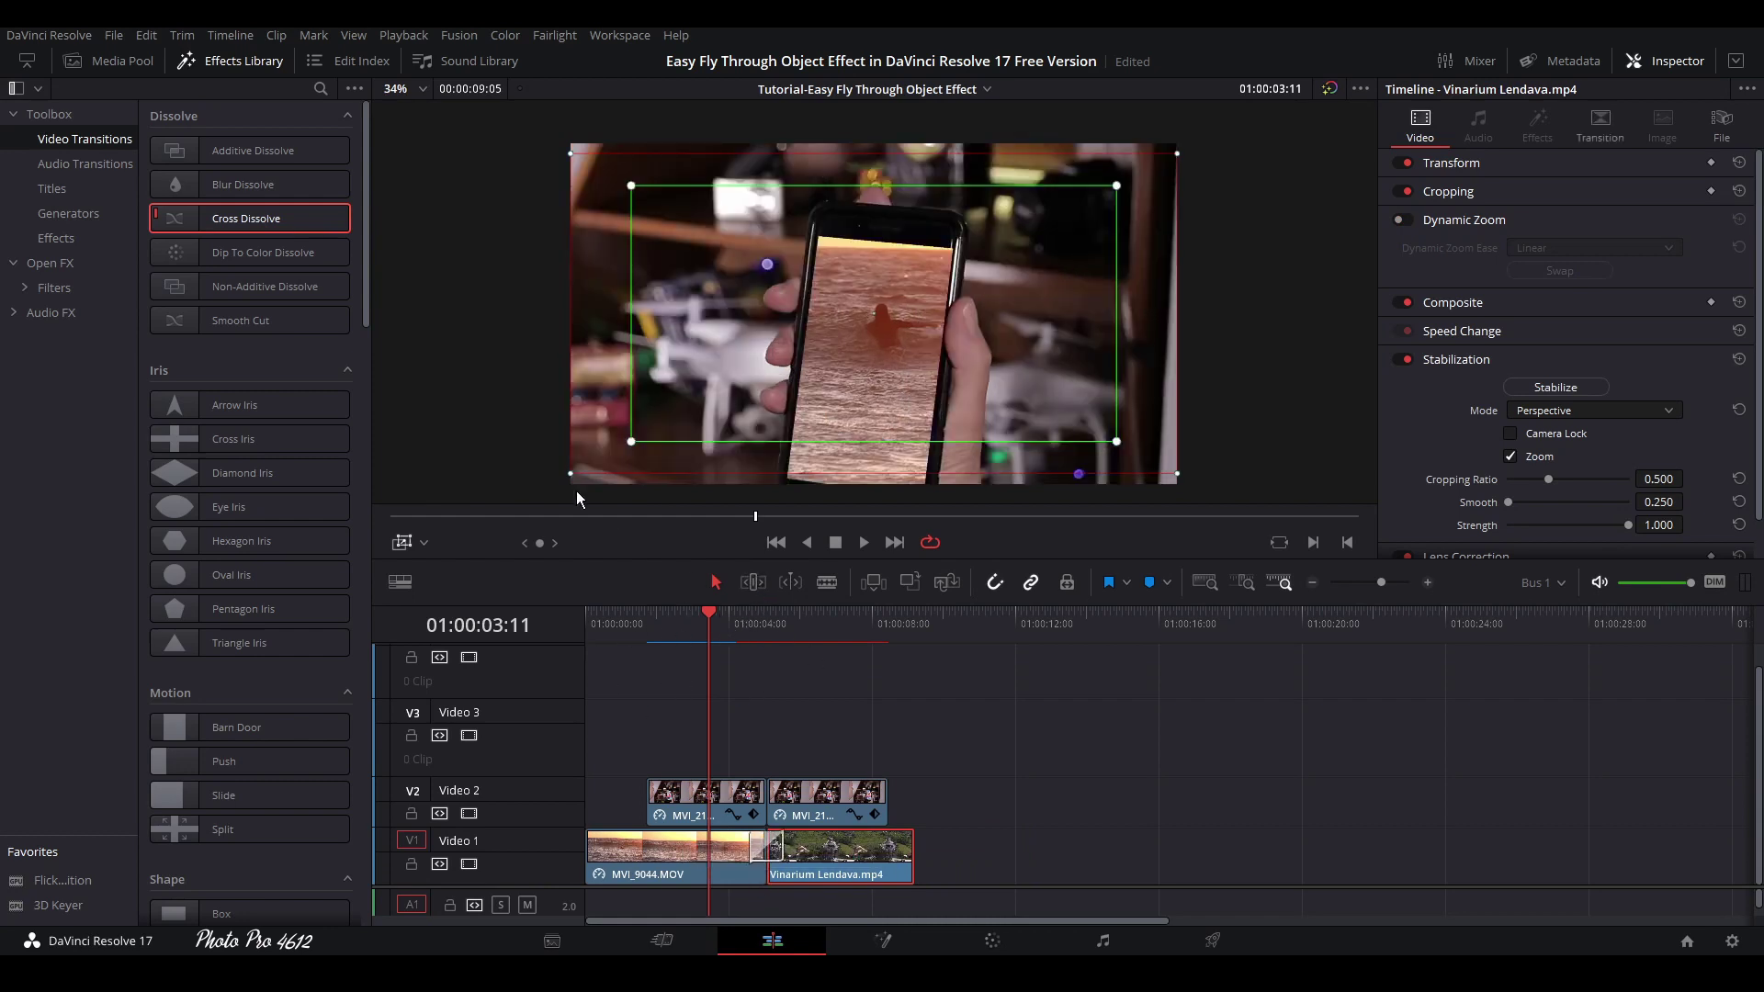
# - Hide the Dynamic Zoom frames in the viewer and close the Inspector and Effects Library
pyautogui.click(413, 544)
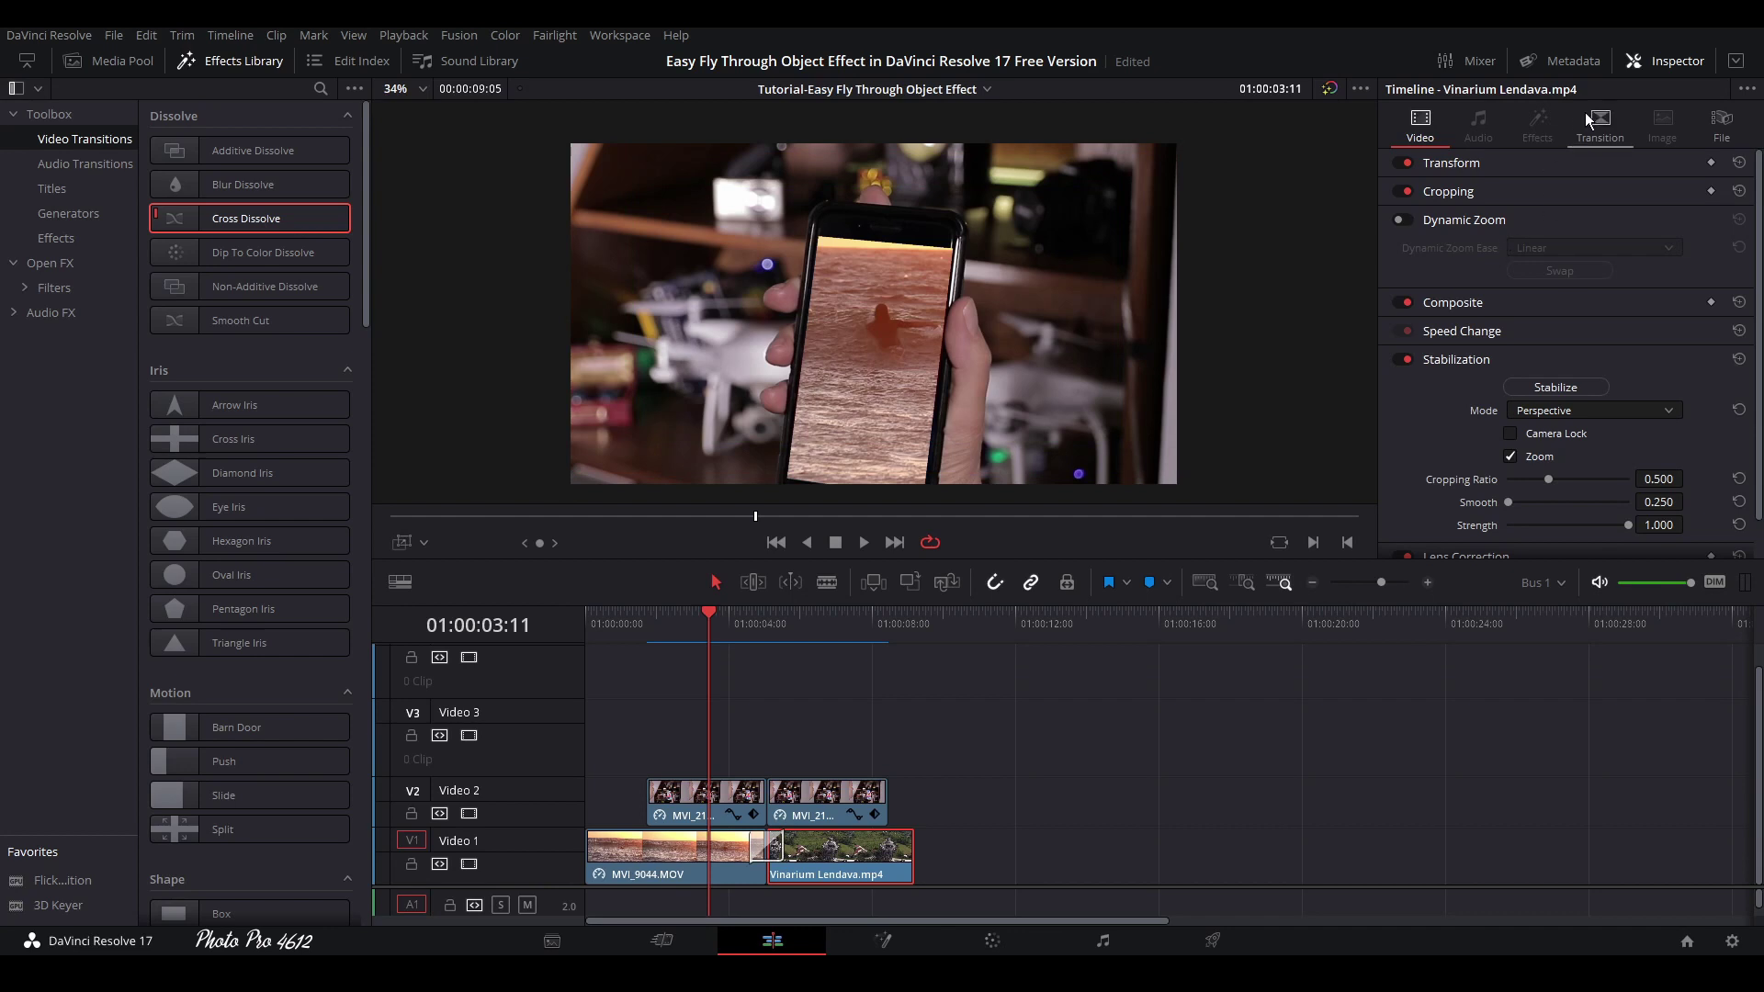
pyautogui.click(1671, 66)
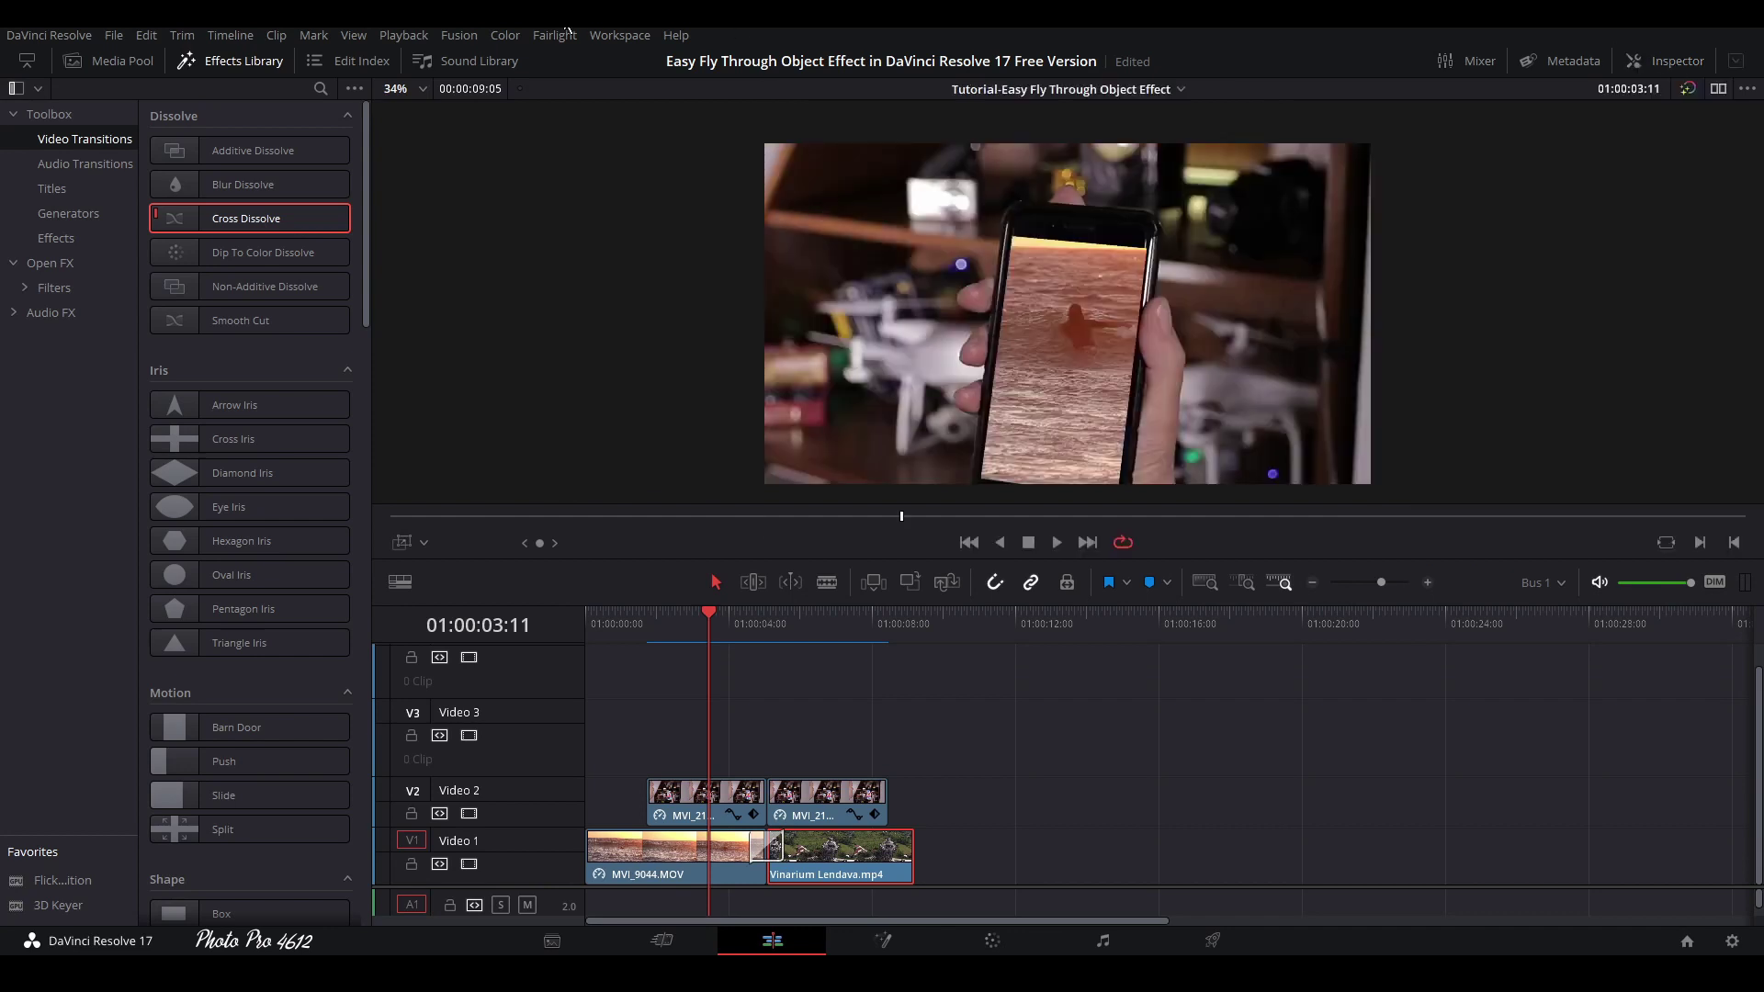
pyautogui.click(174, 66)
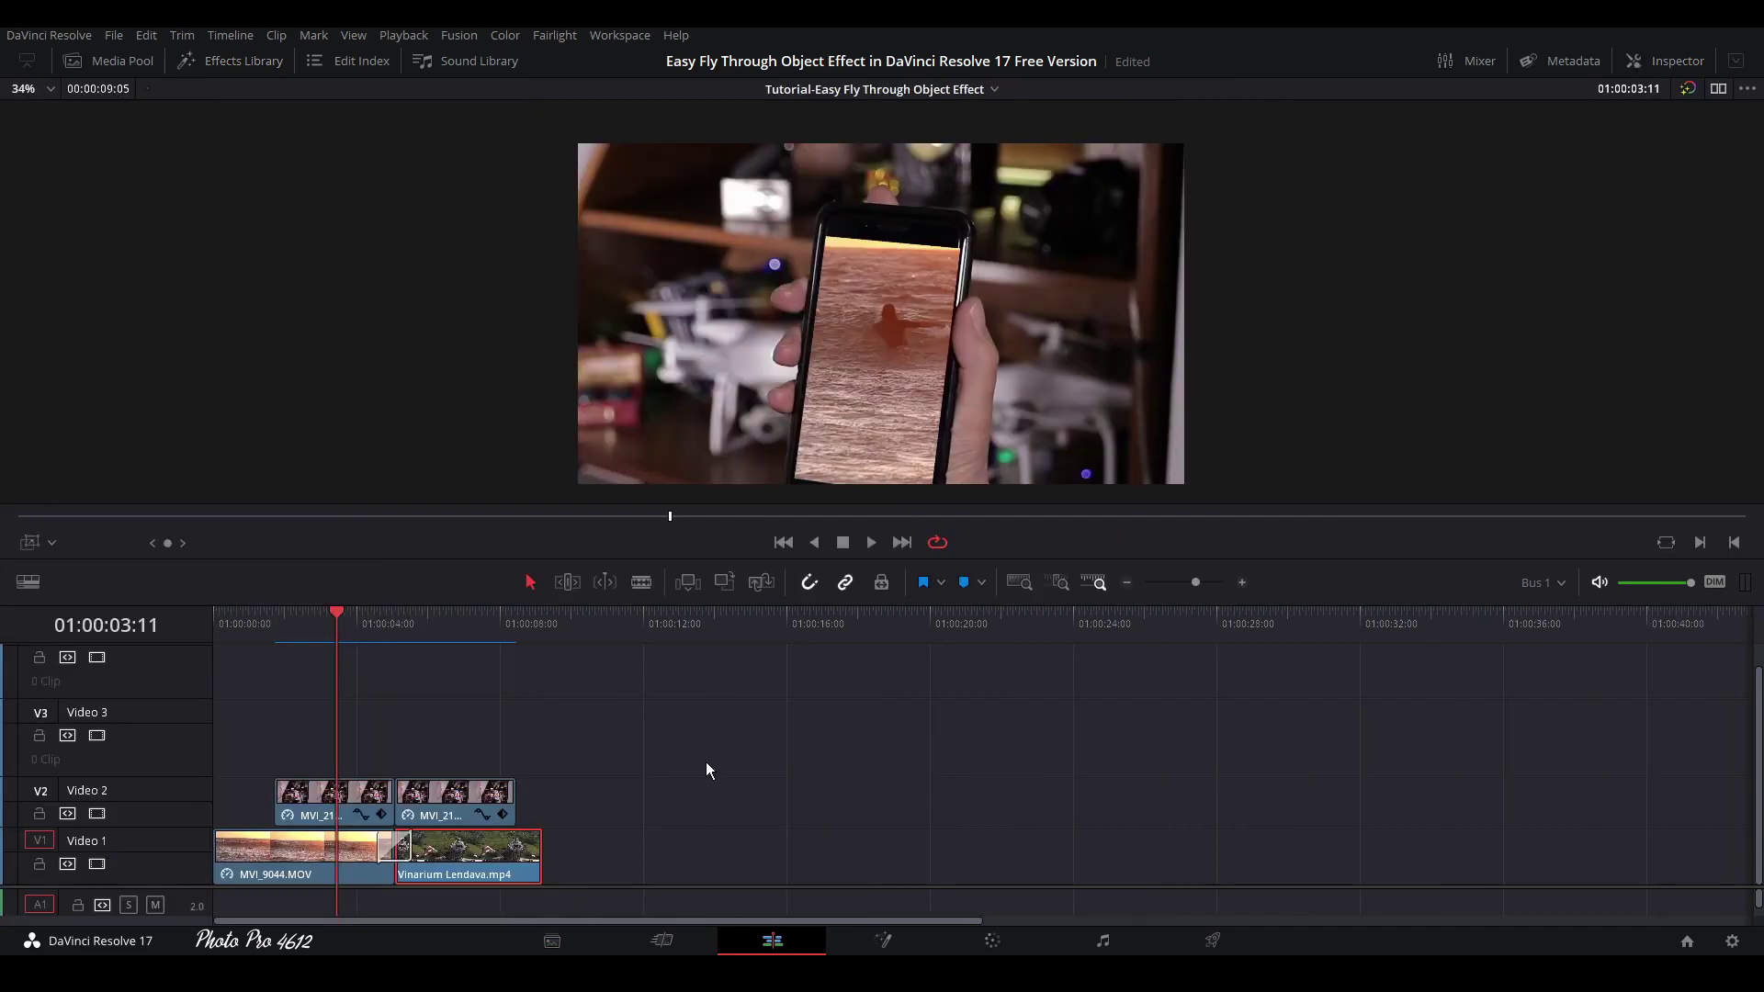
# - Play the sequence full screen from 01:00:00:00 to check both fly-through zooms and the dissolve, and return to the edit view
pyautogui.moveTo(314, 613); pyautogui.dragTo(183, 654)
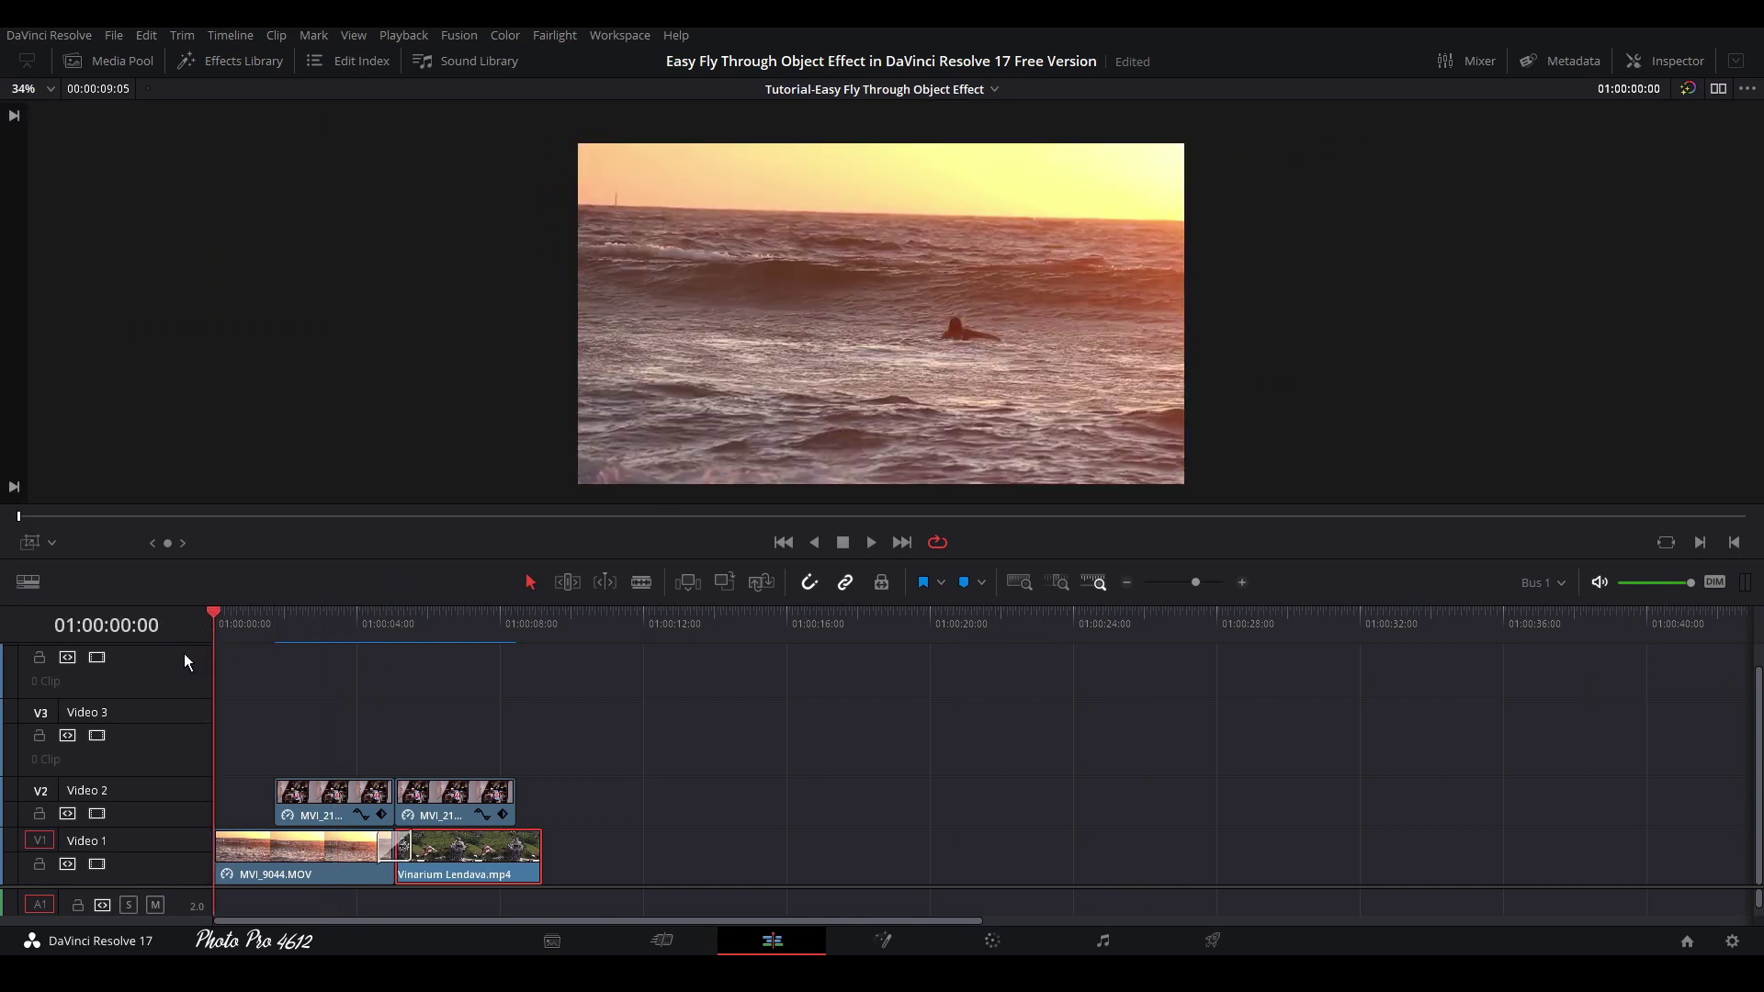
pyautogui.hotkey('ctrl', 'f')
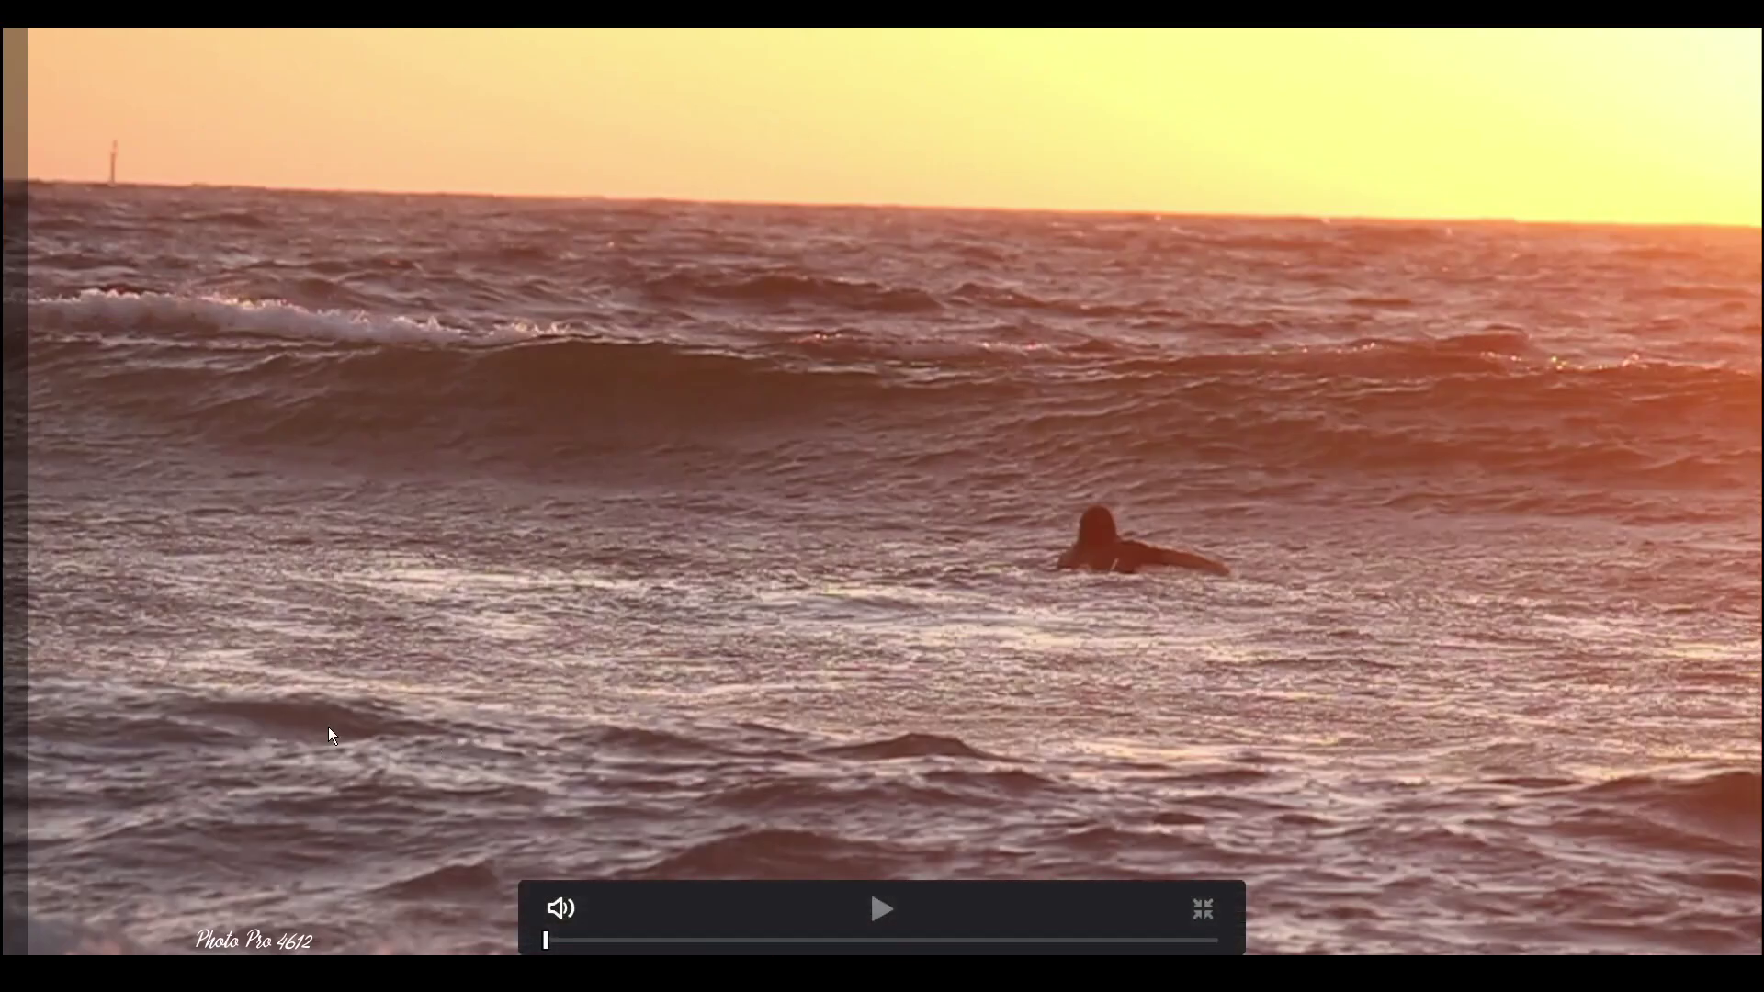
pyautogui.press('space')
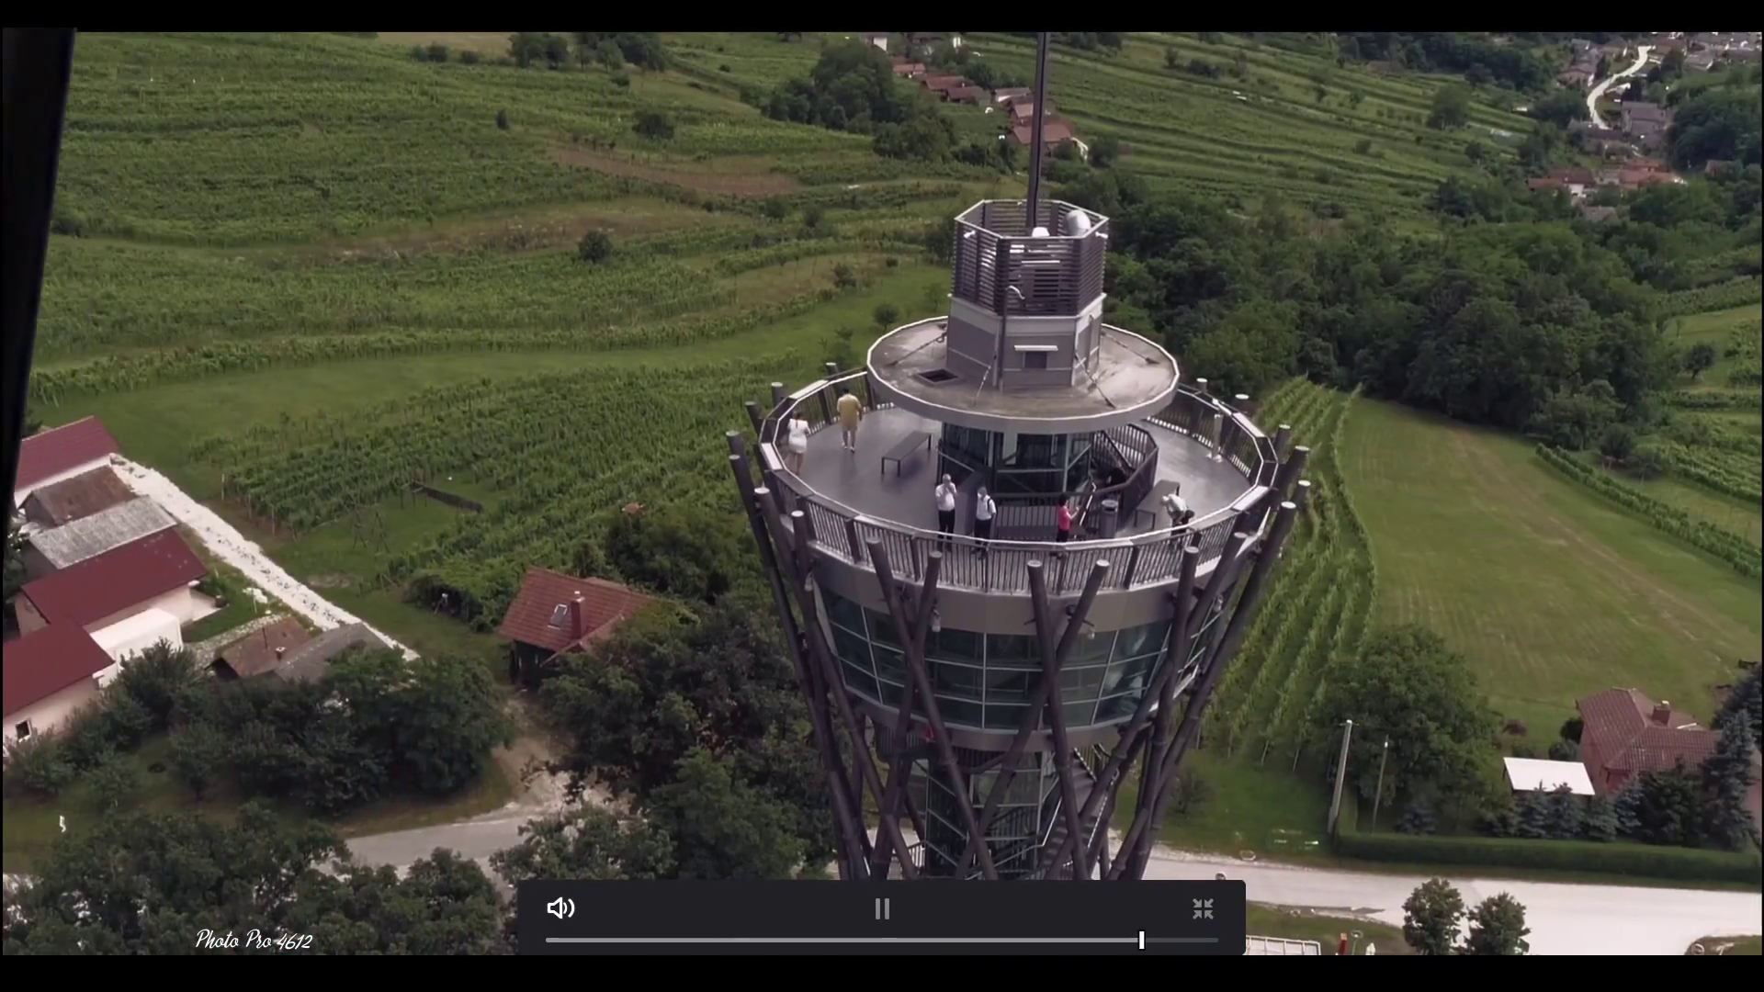
pyautogui.press('space')
pyautogui.click(1202, 909)
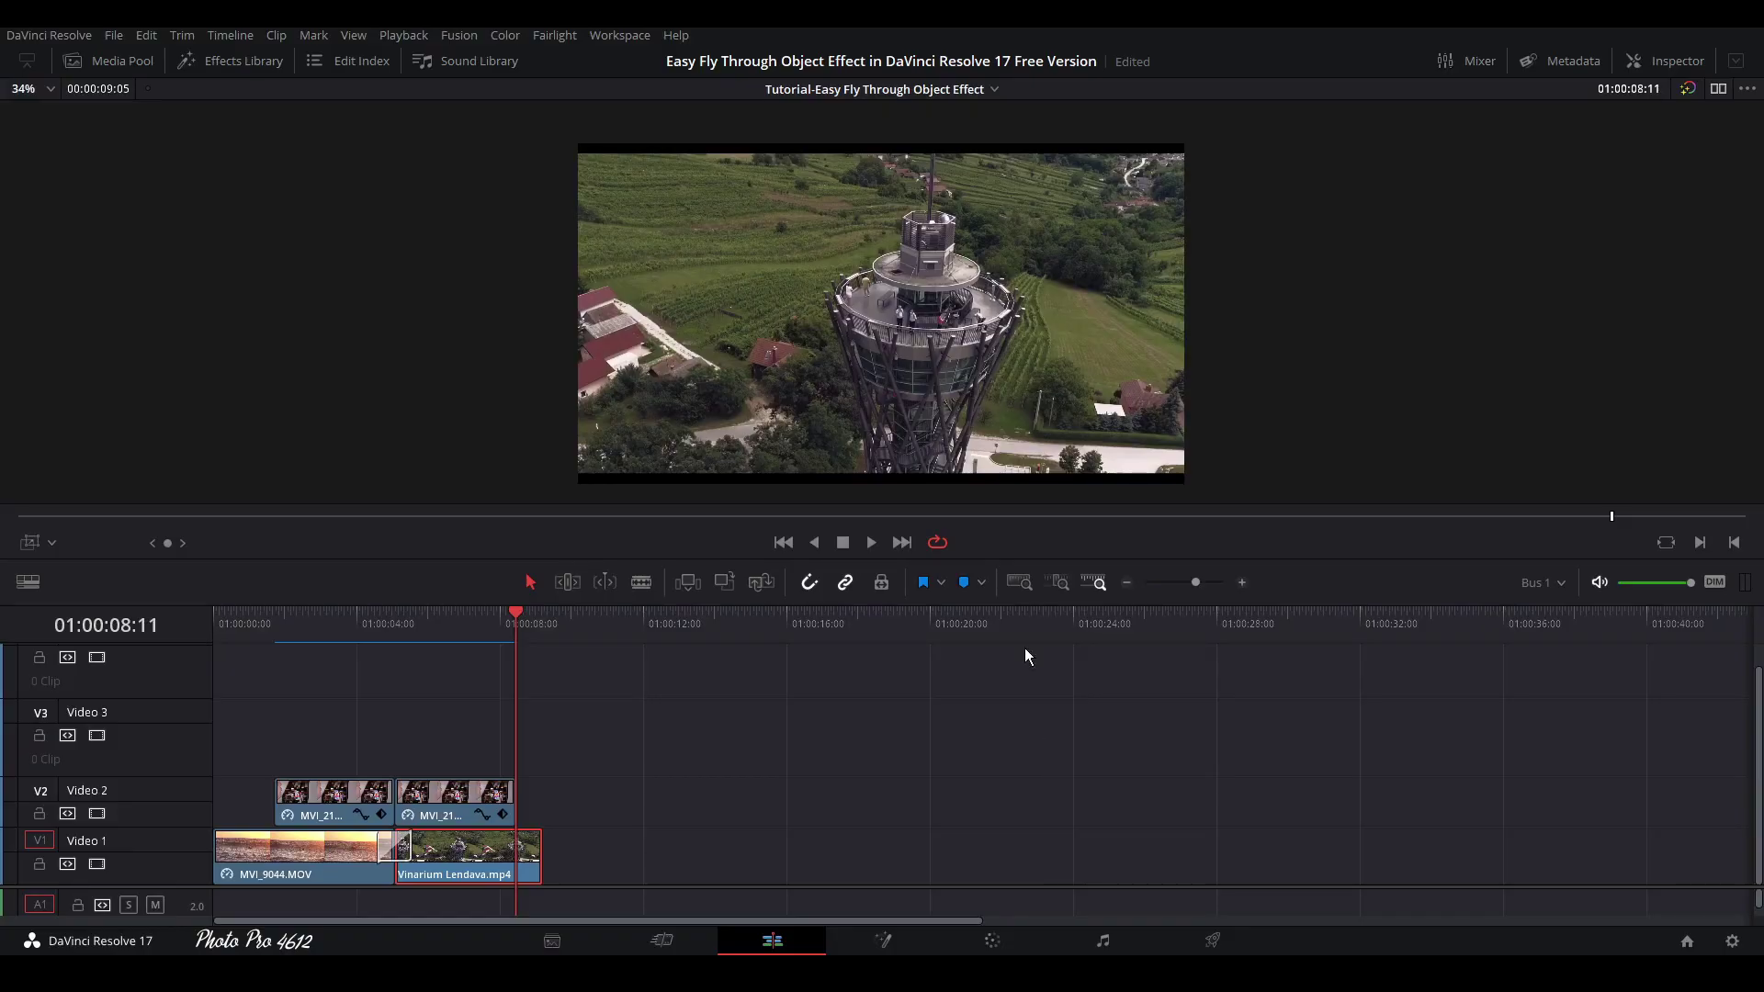